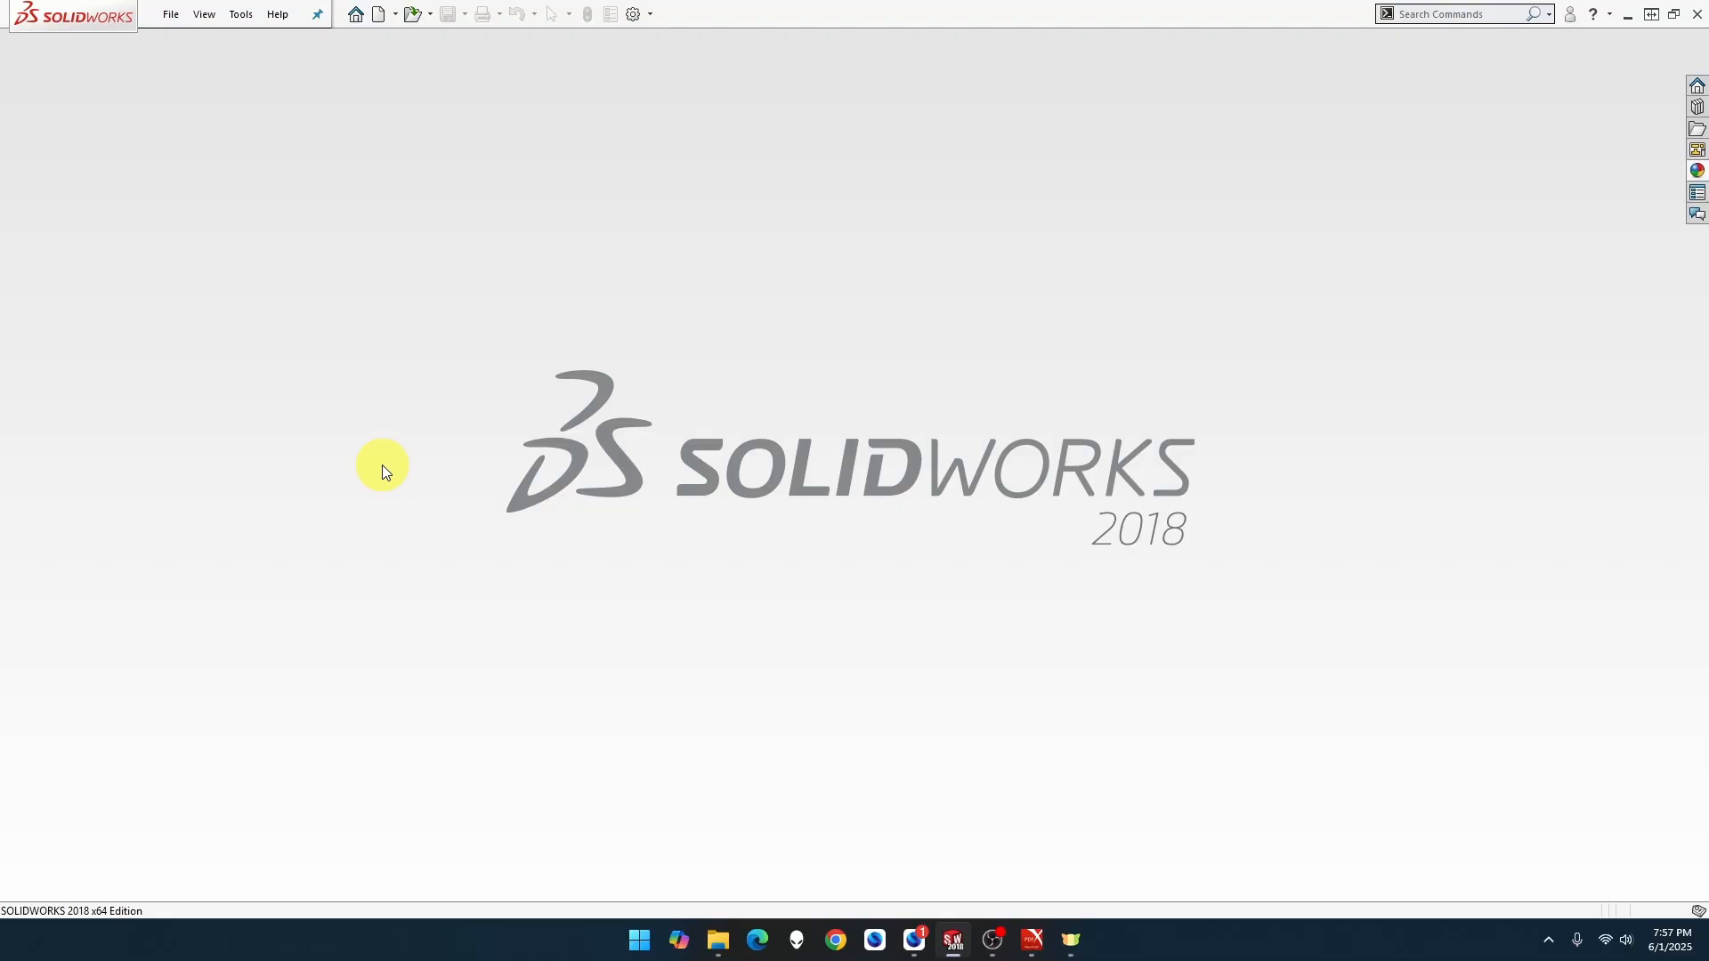
Create a new part document from the Part MMGS template.
click(171, 15)
click(174, 39)
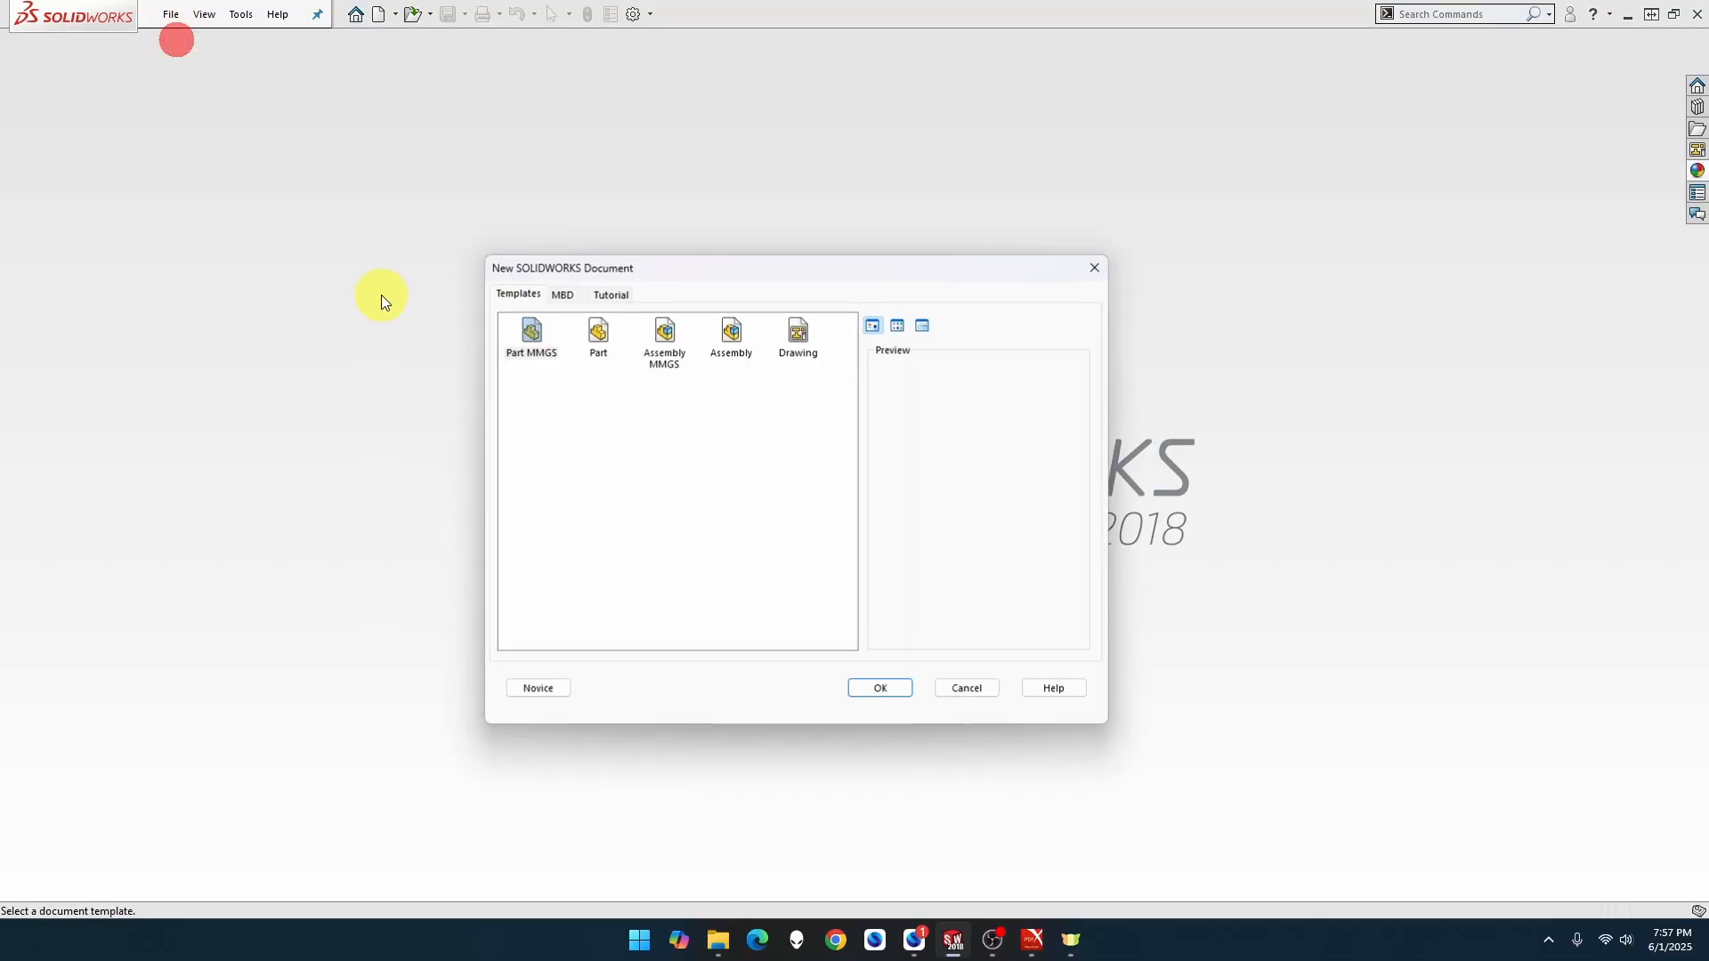
double_click(527, 331)
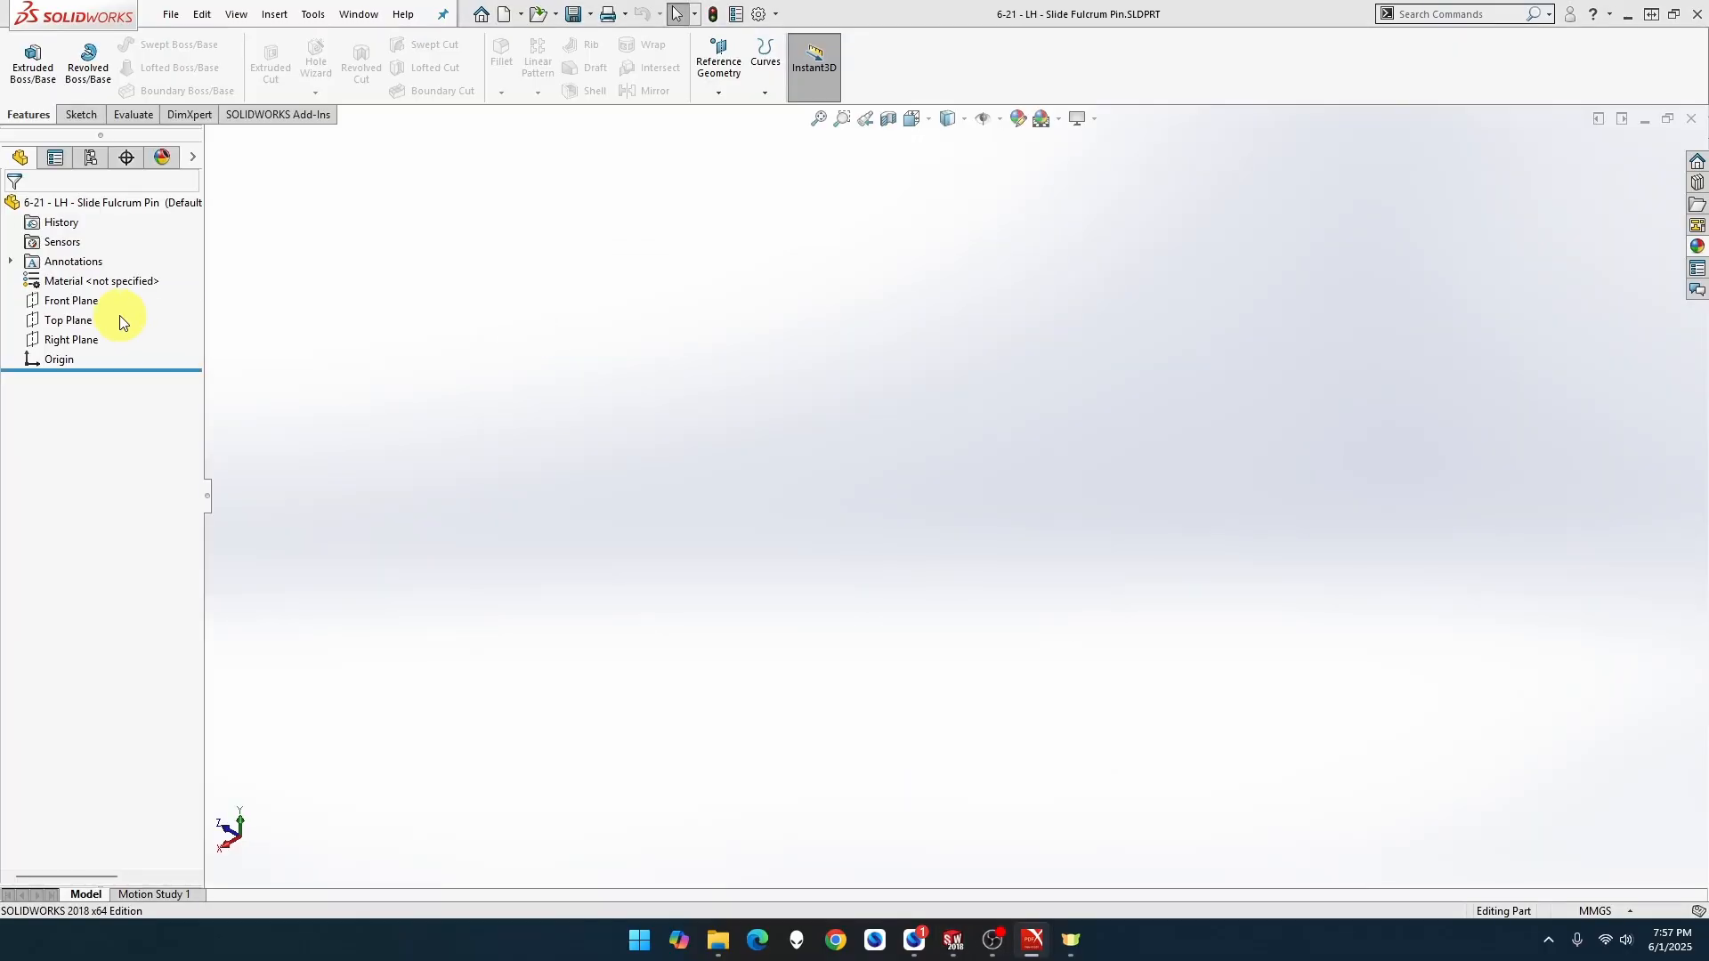
Sketch a circle on the Right Plane, centred on the origin, with a radius of about 24.6 mm.
click(77, 339)
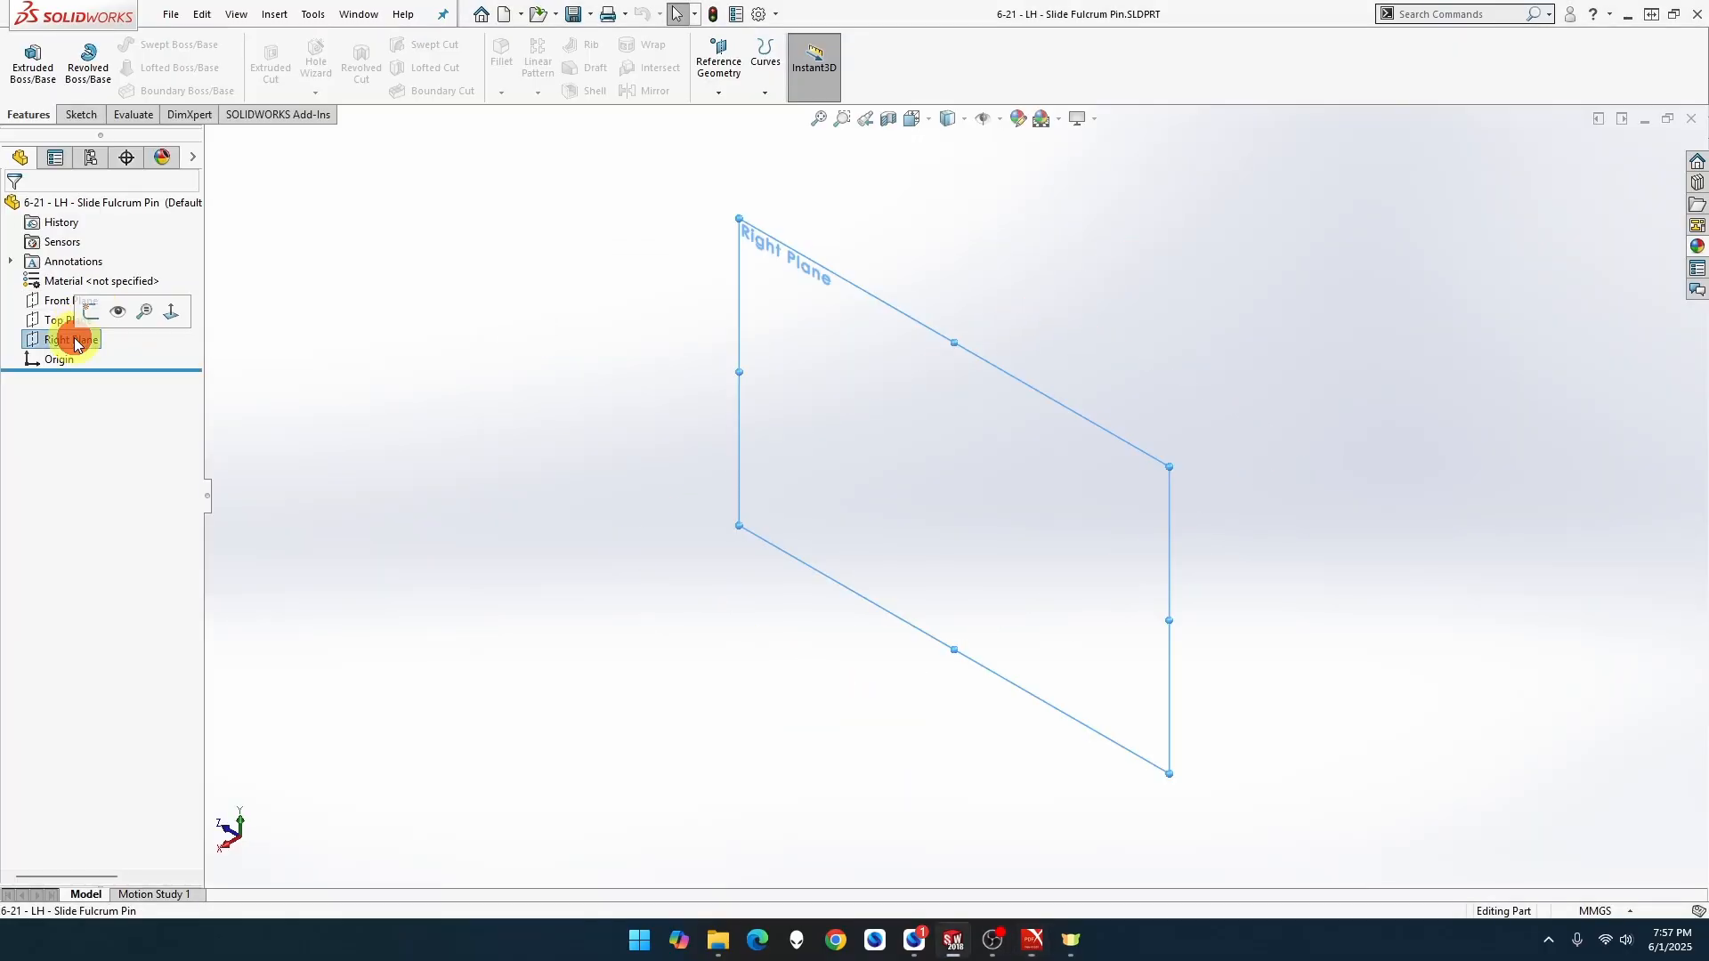
click(90, 310)
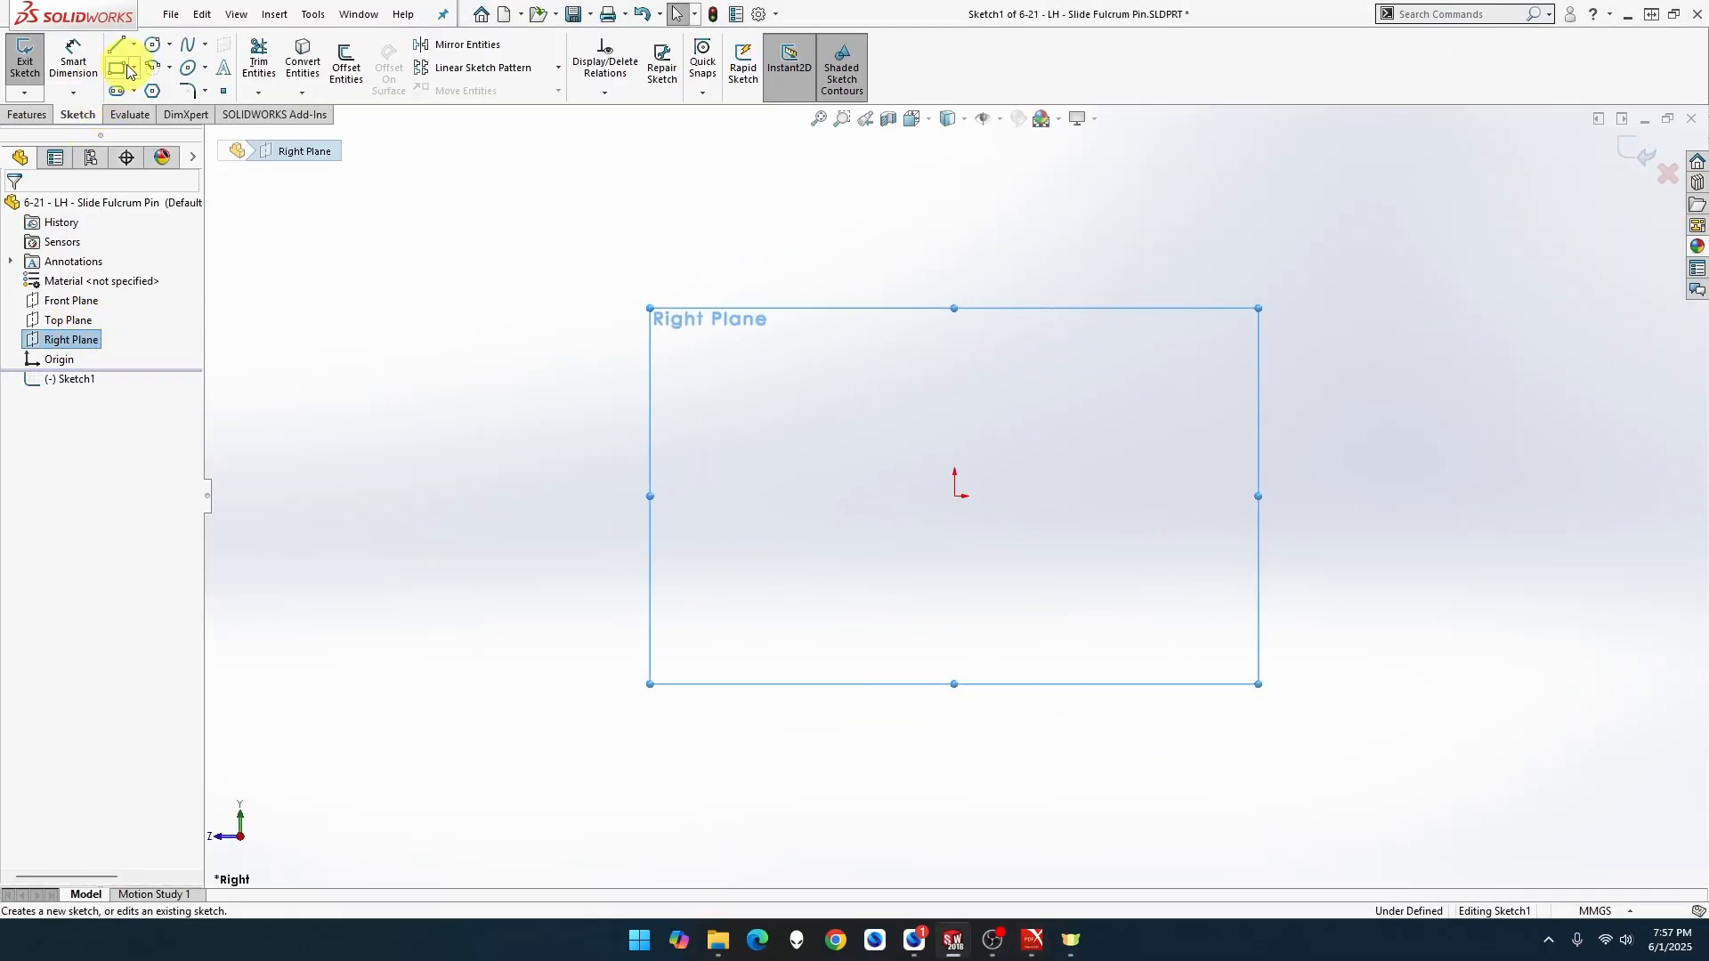
click(157, 45)
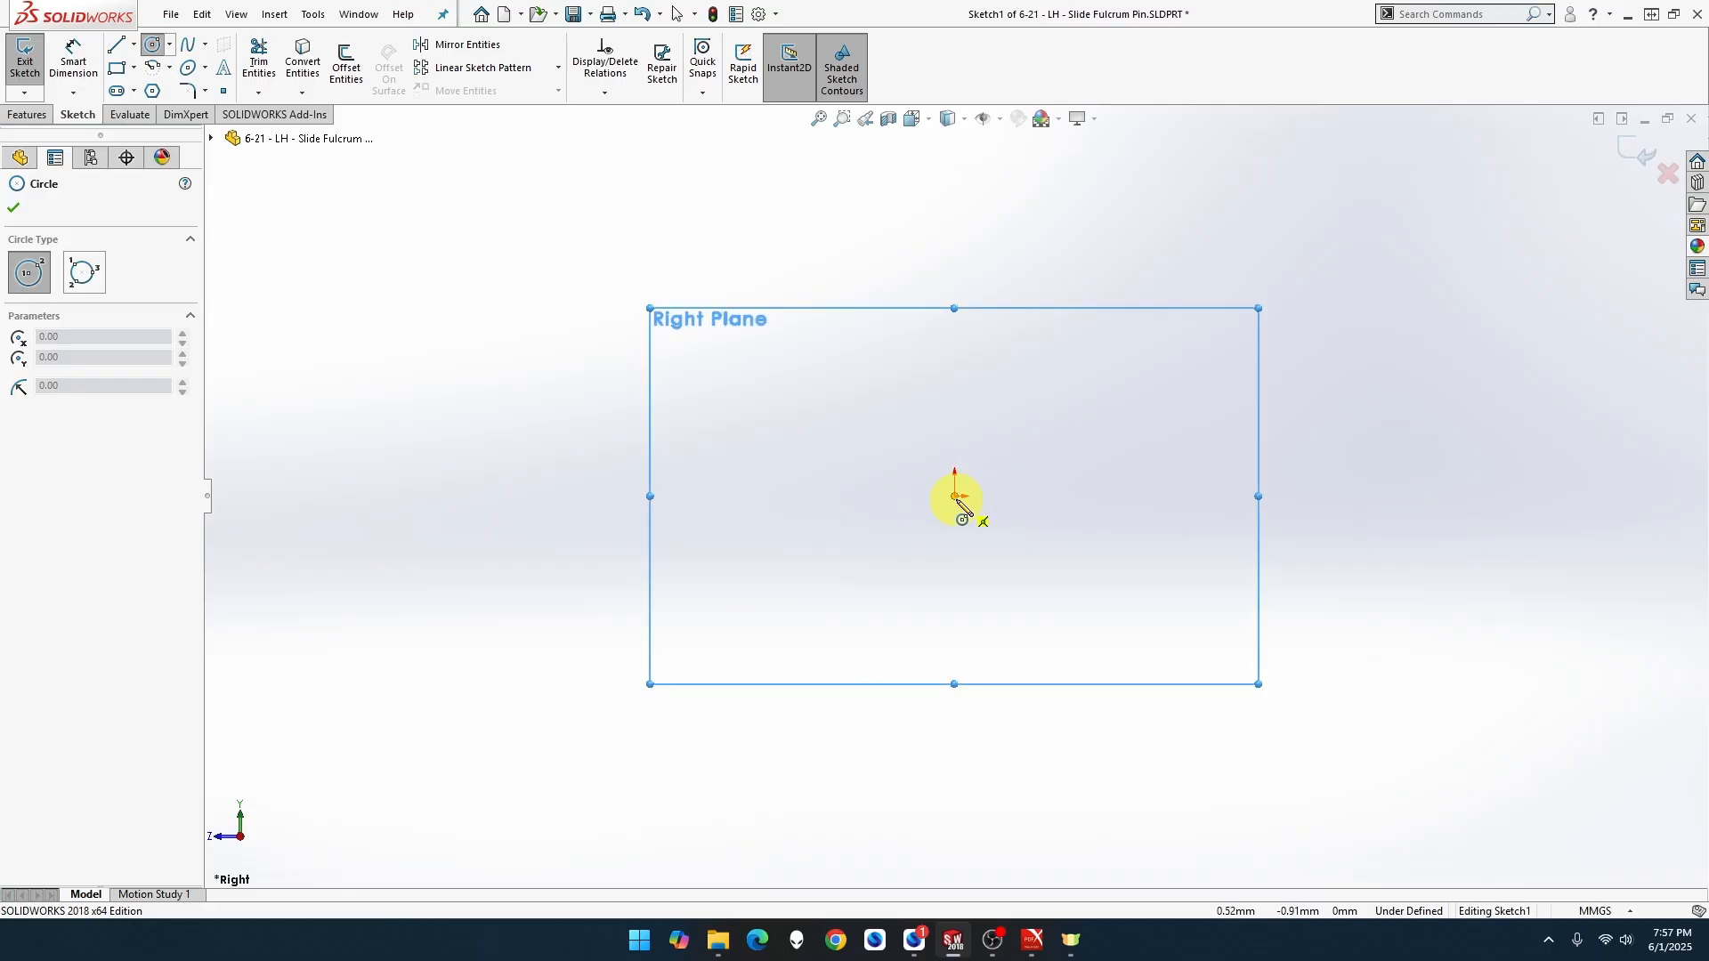
drag(955, 497, 1011, 432)
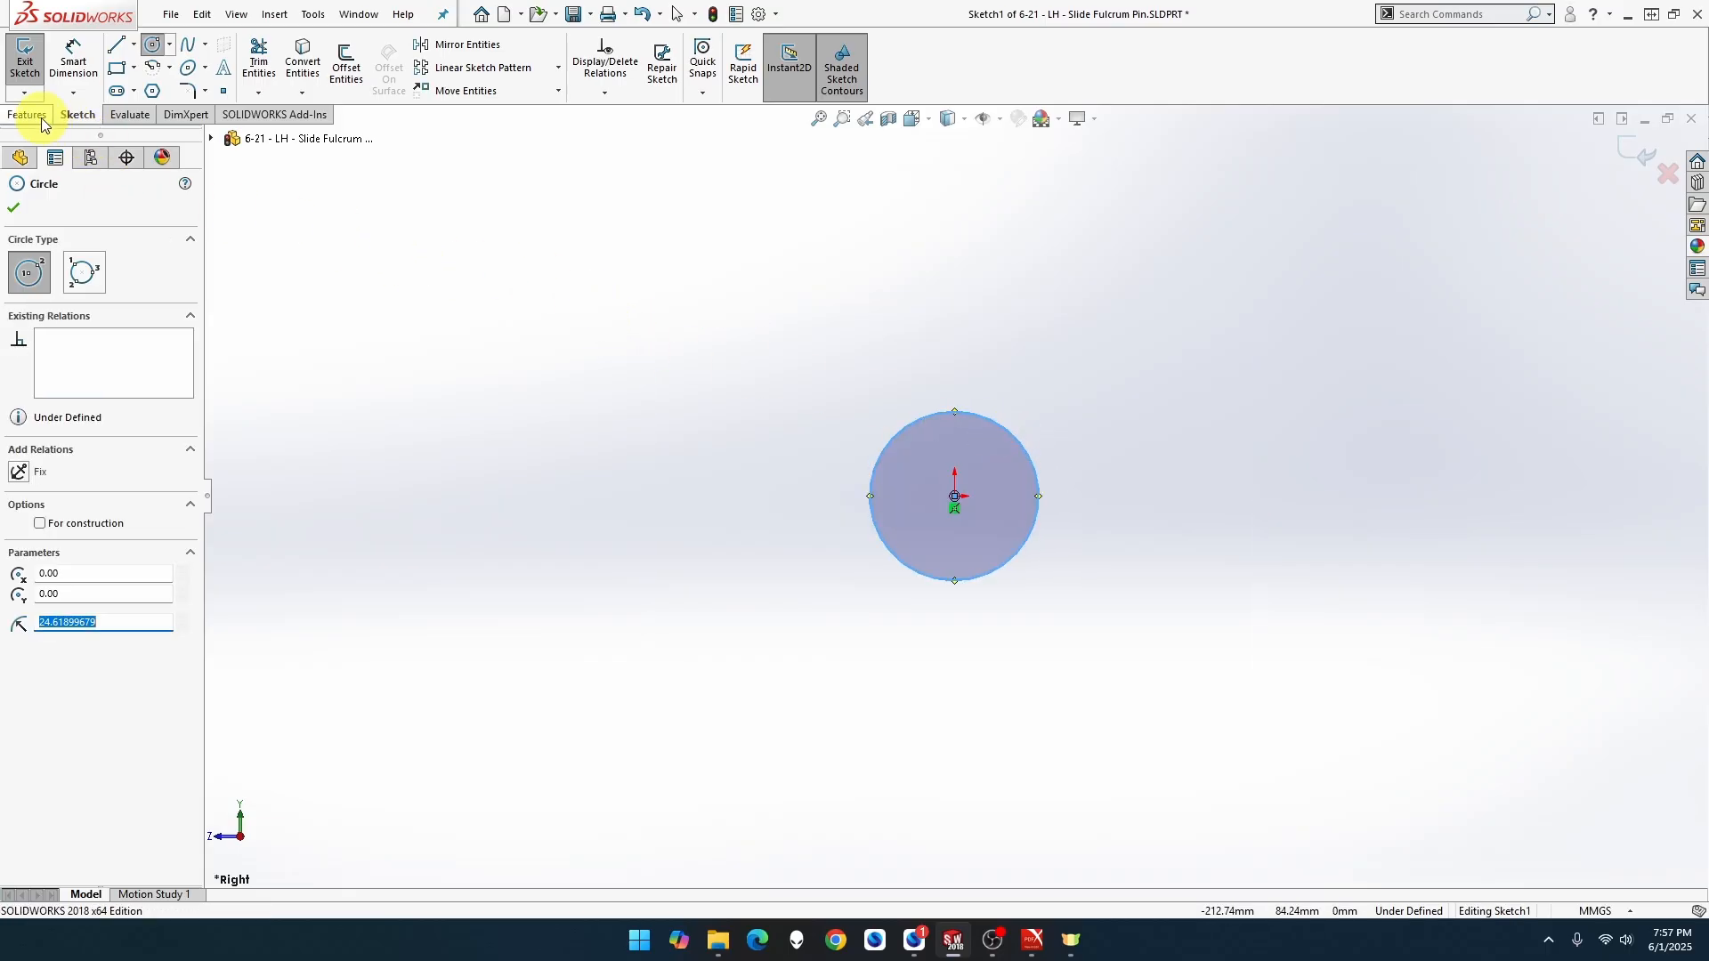
Dimension the sketched circle with a diameter of 11 mm.
click(73, 62)
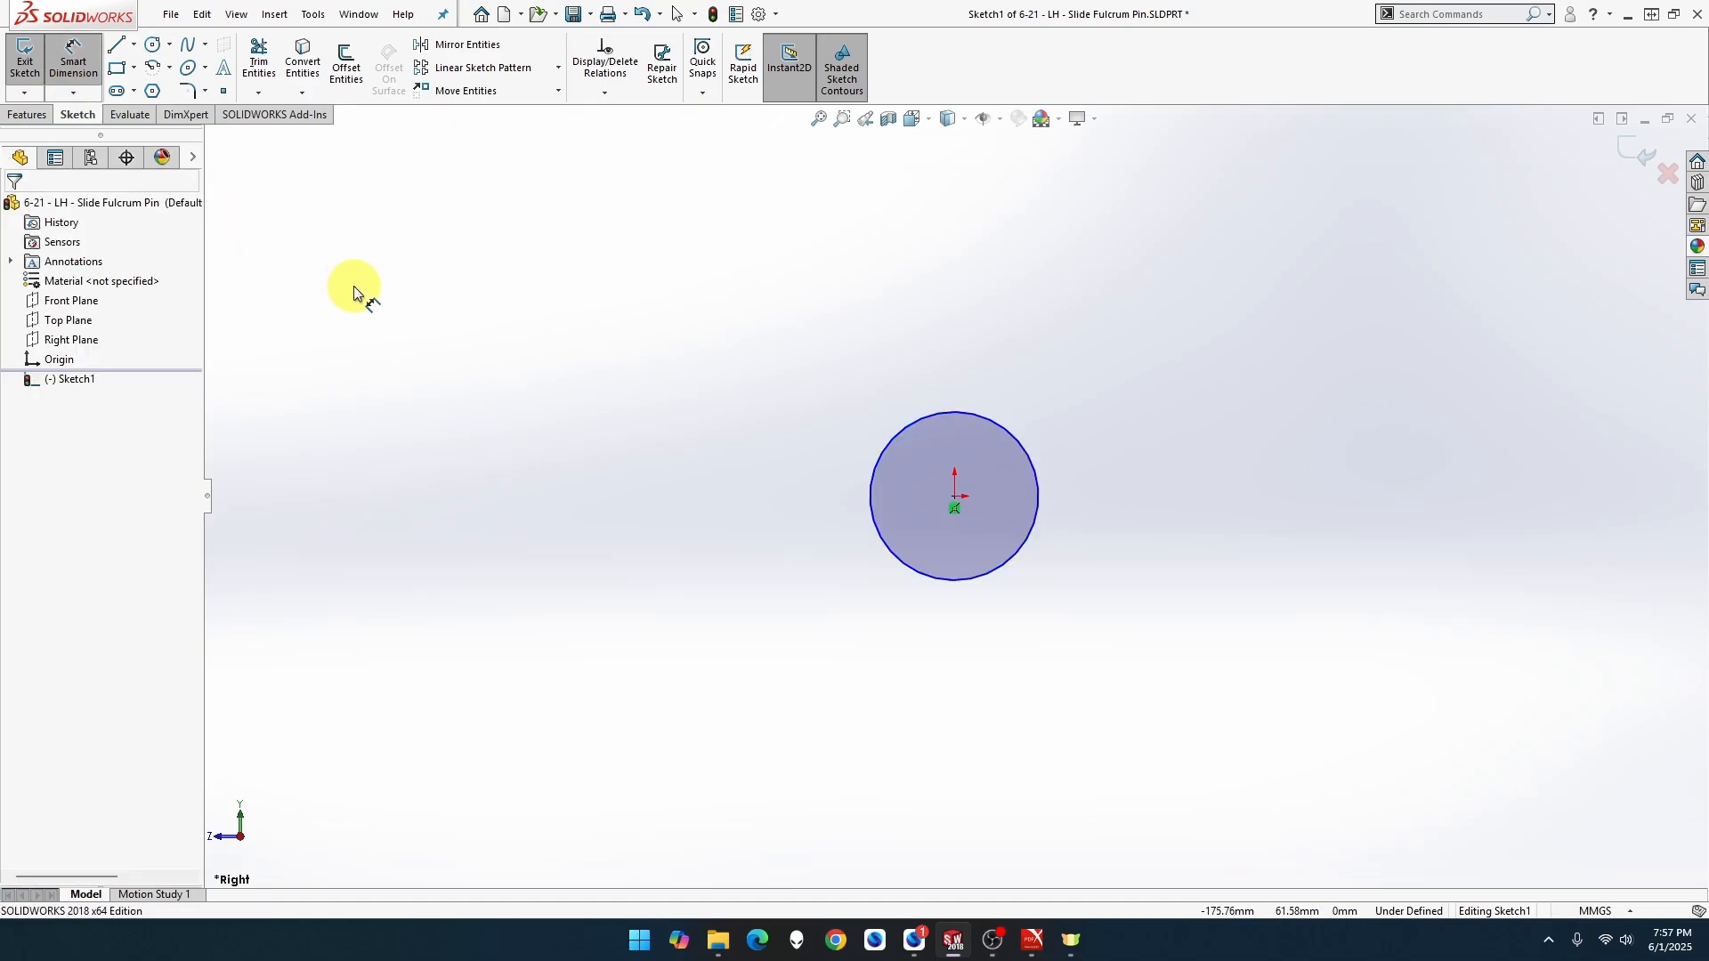
click(896, 433)
click(786, 327)
text(11)
key(Return)
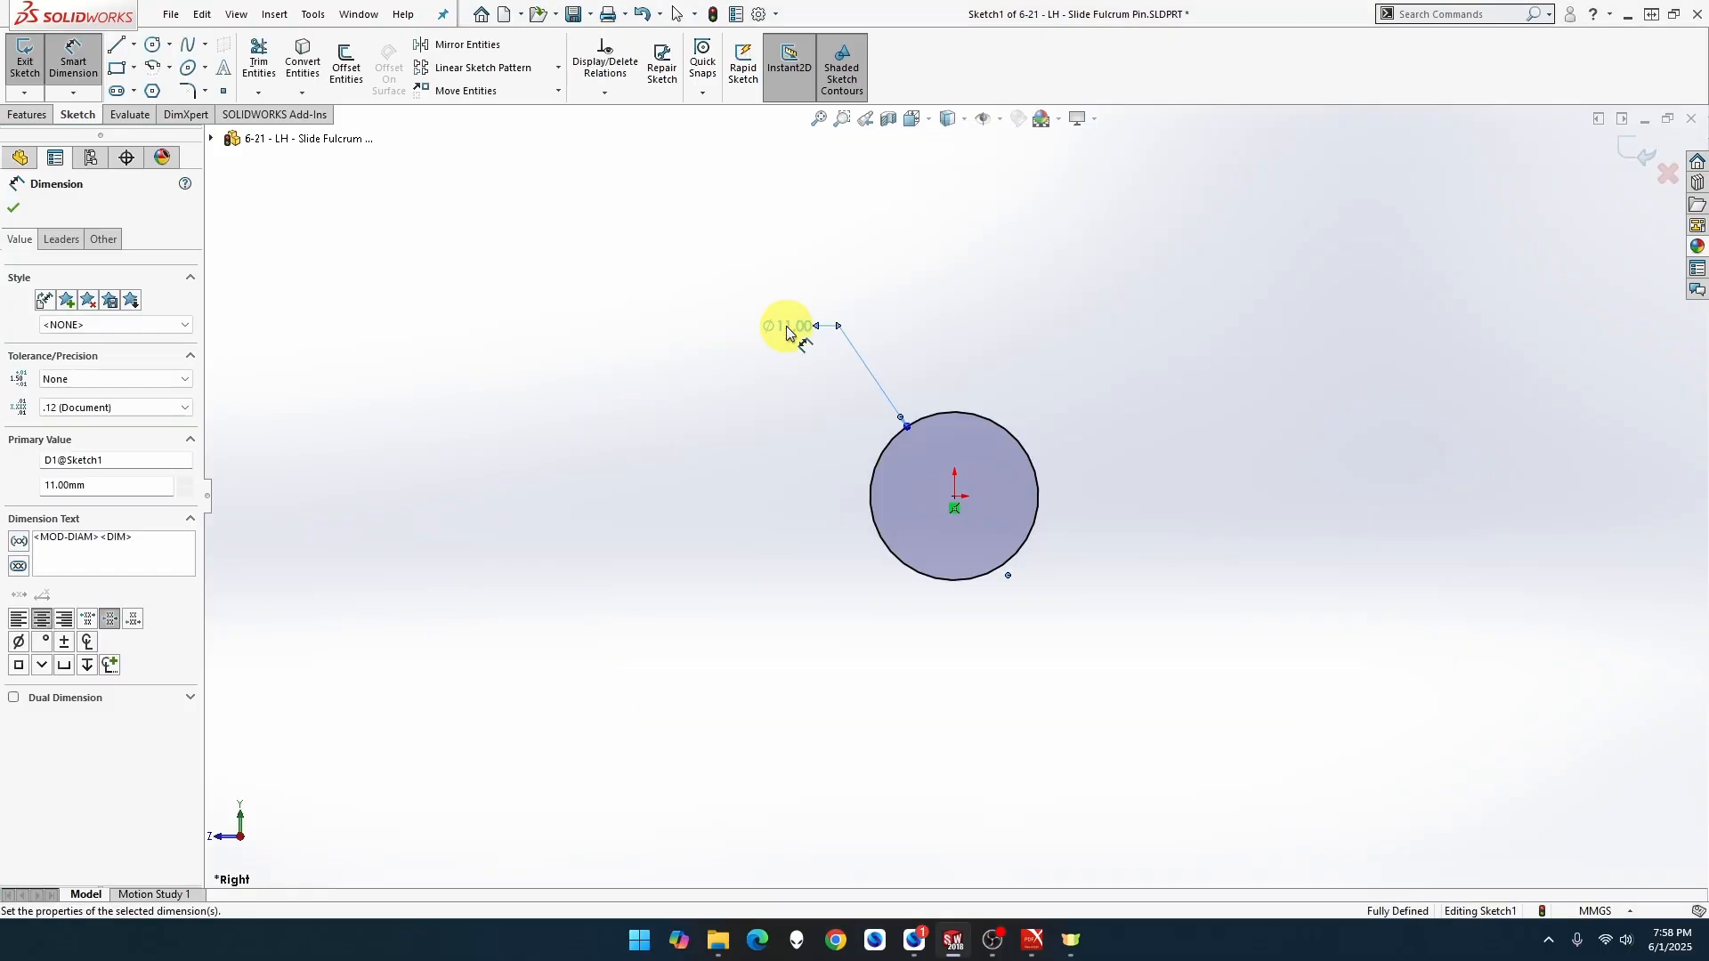
Extrude the 11 mm circle as a blind boss 24 mm deep from the sketch plane.
click(39, 115)
click(43, 86)
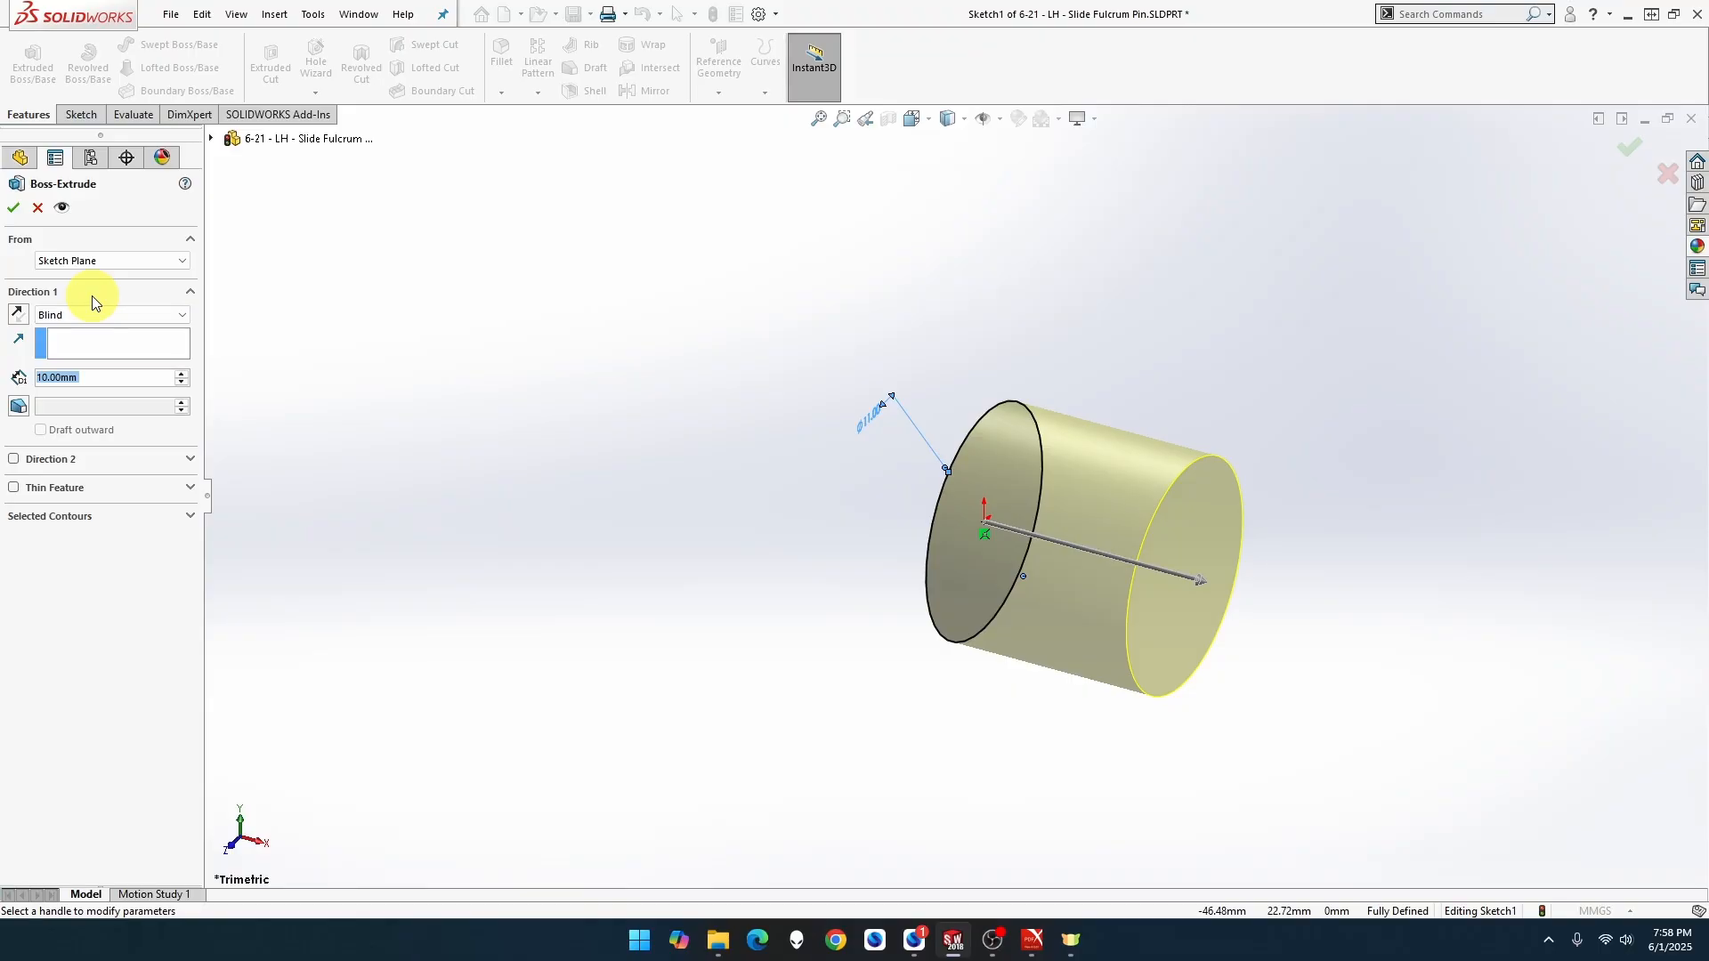
text(24)
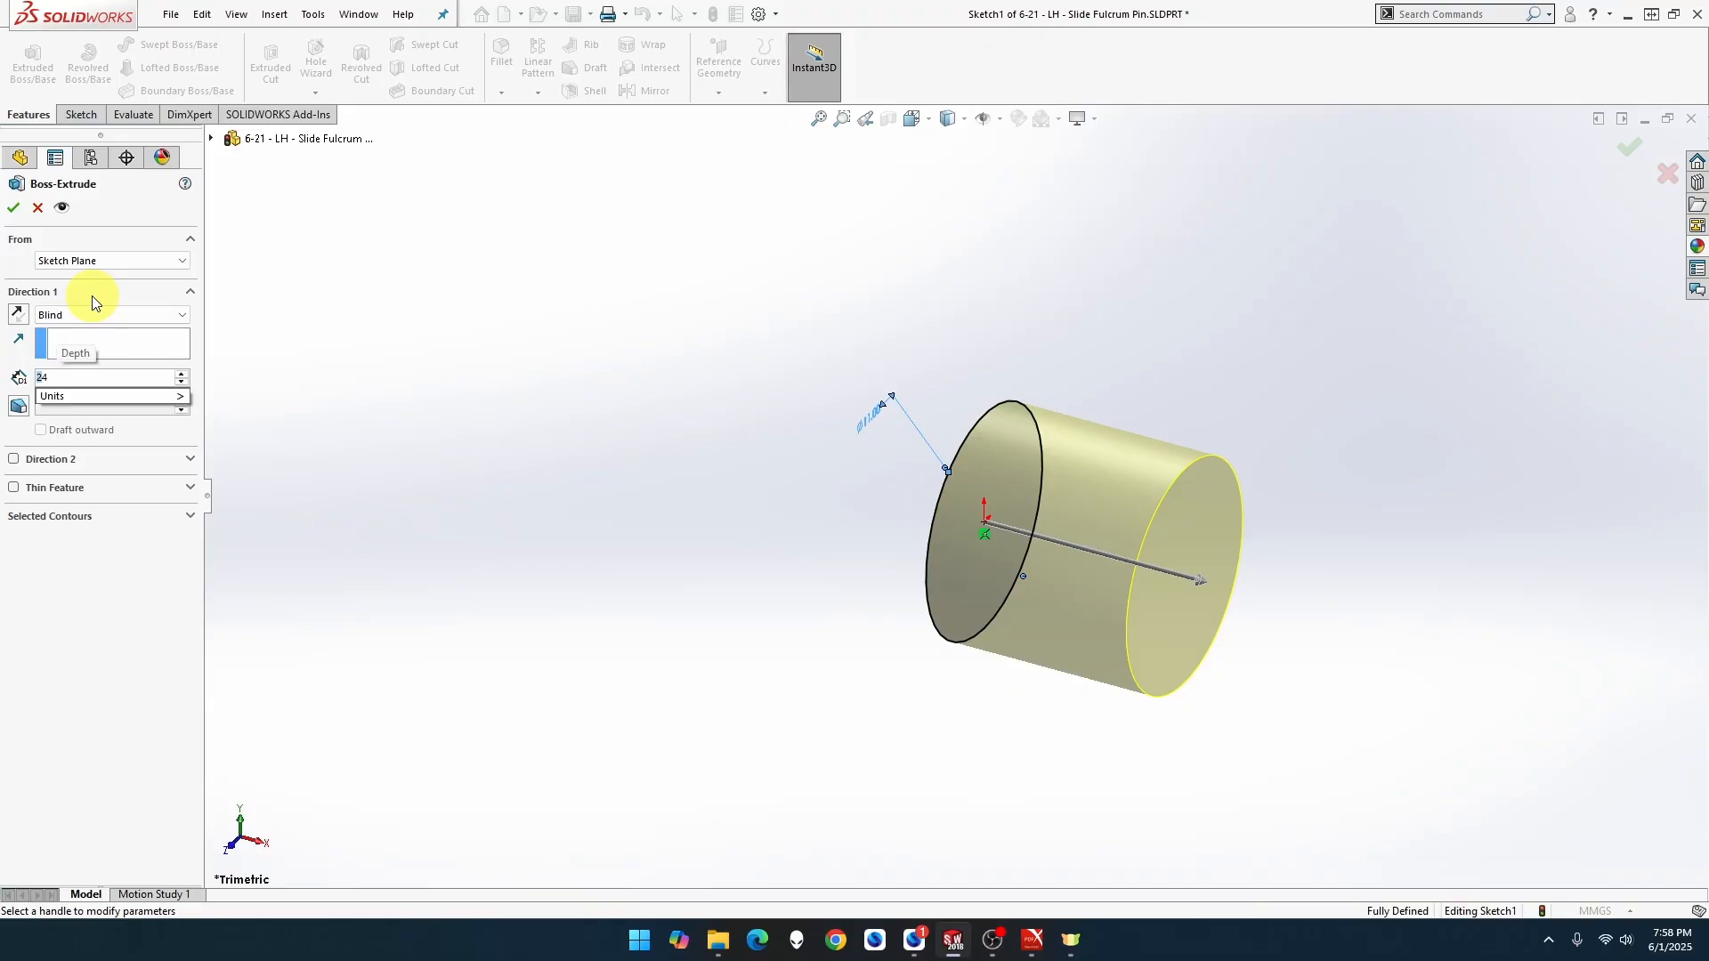
key(Return)
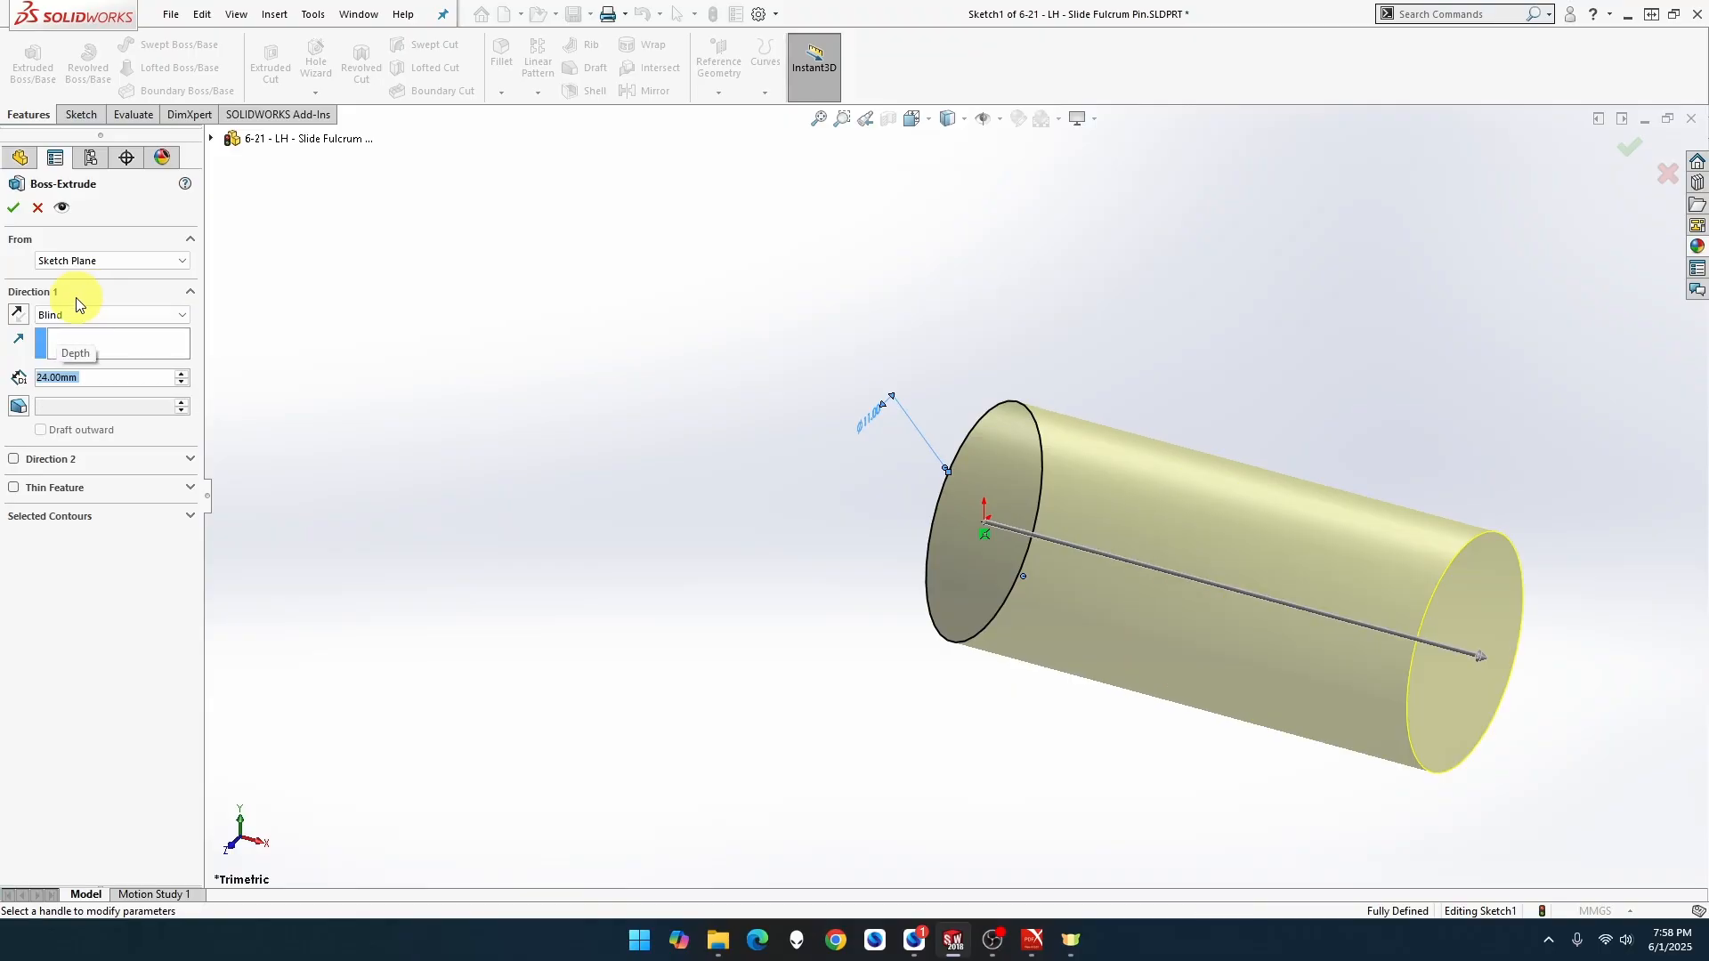
click(13, 210)
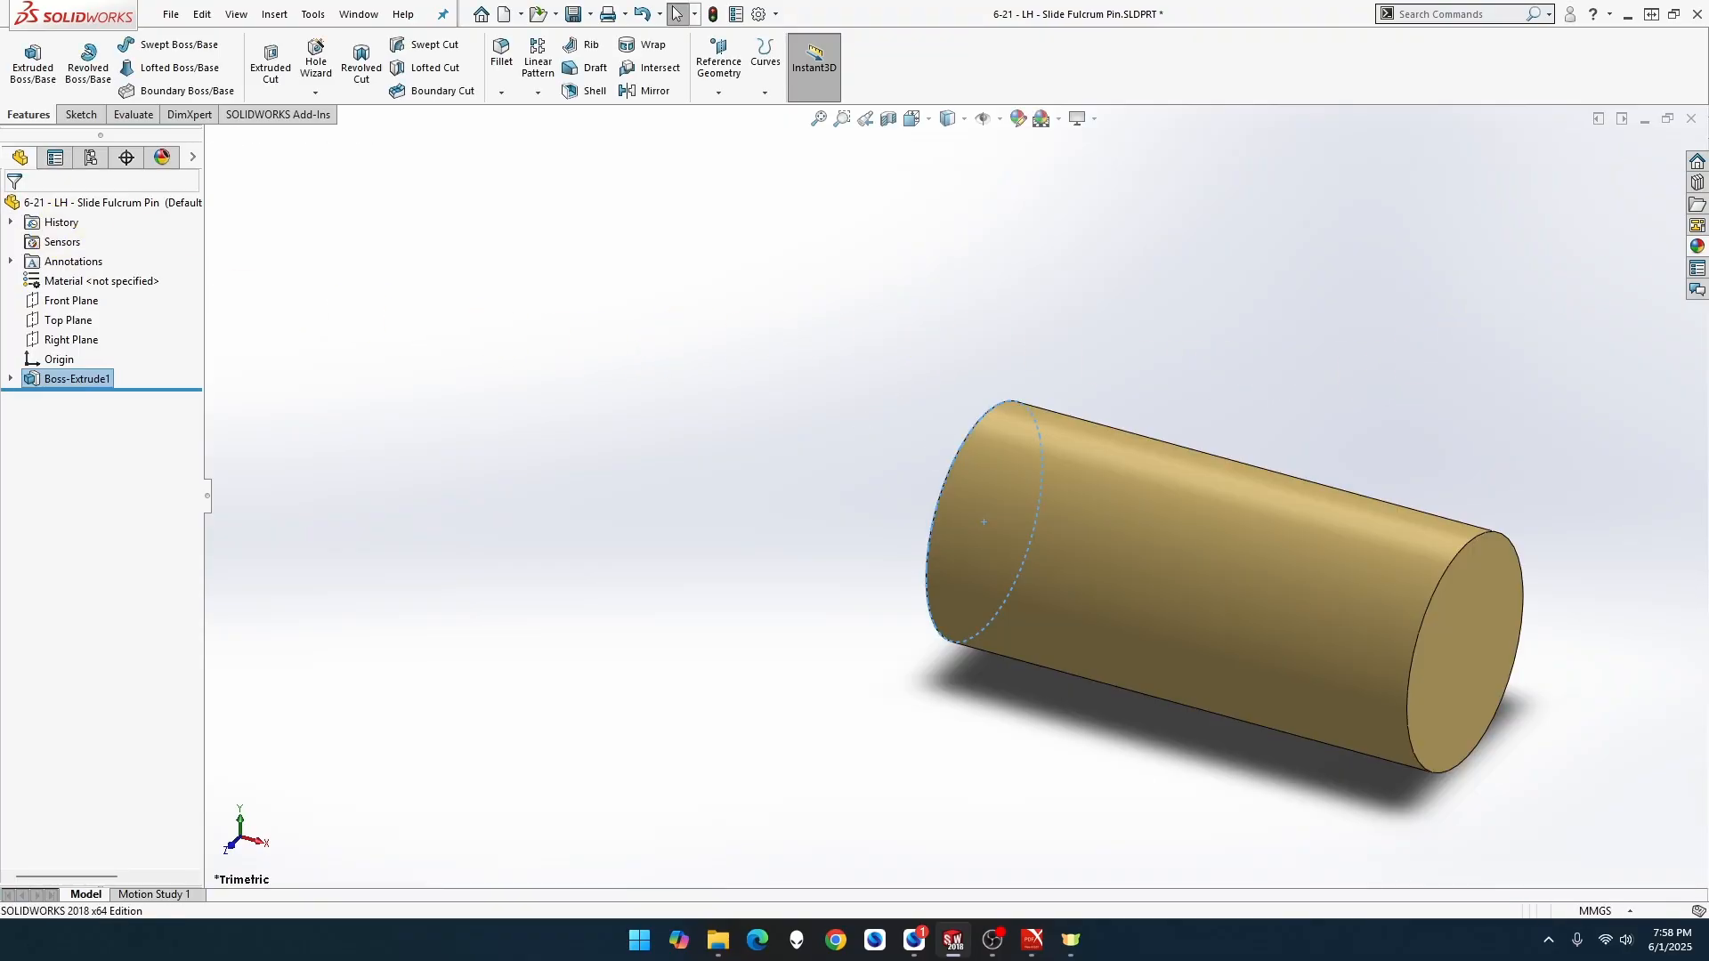
Apply the burnished steel appearance from the Metal > Steel library to the whole cylinder.
click(1697, 245)
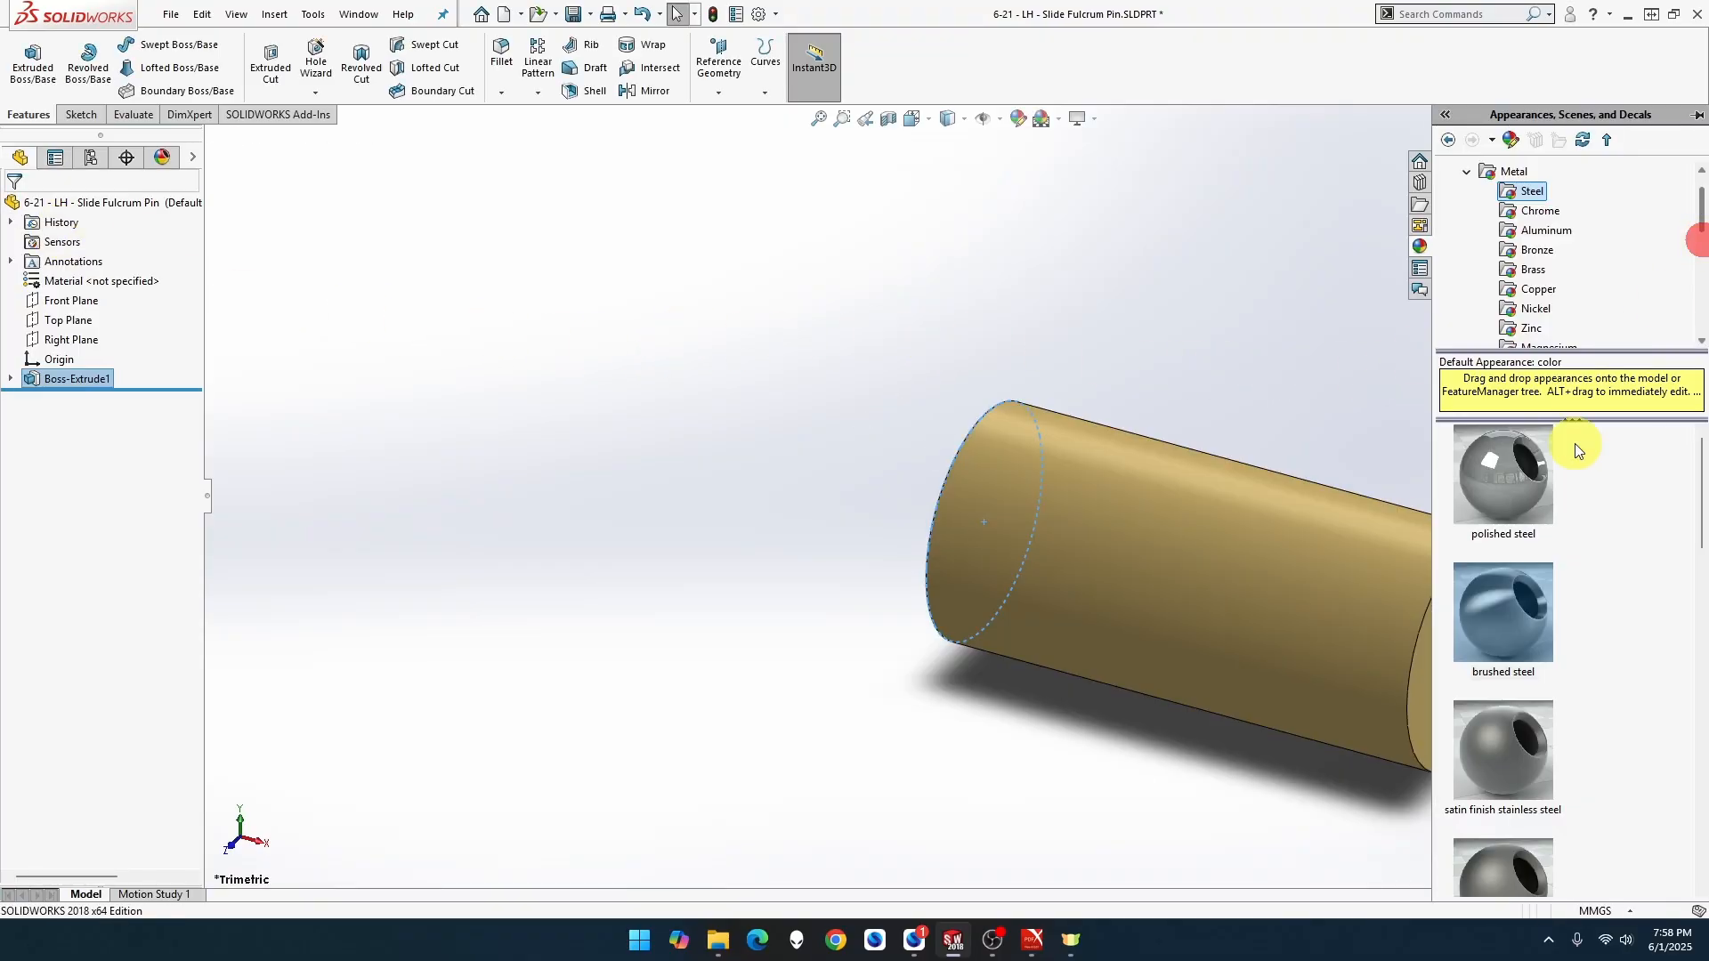
scroll(1616, 542, down, 2)
scroll(1615, 542, down, 4)
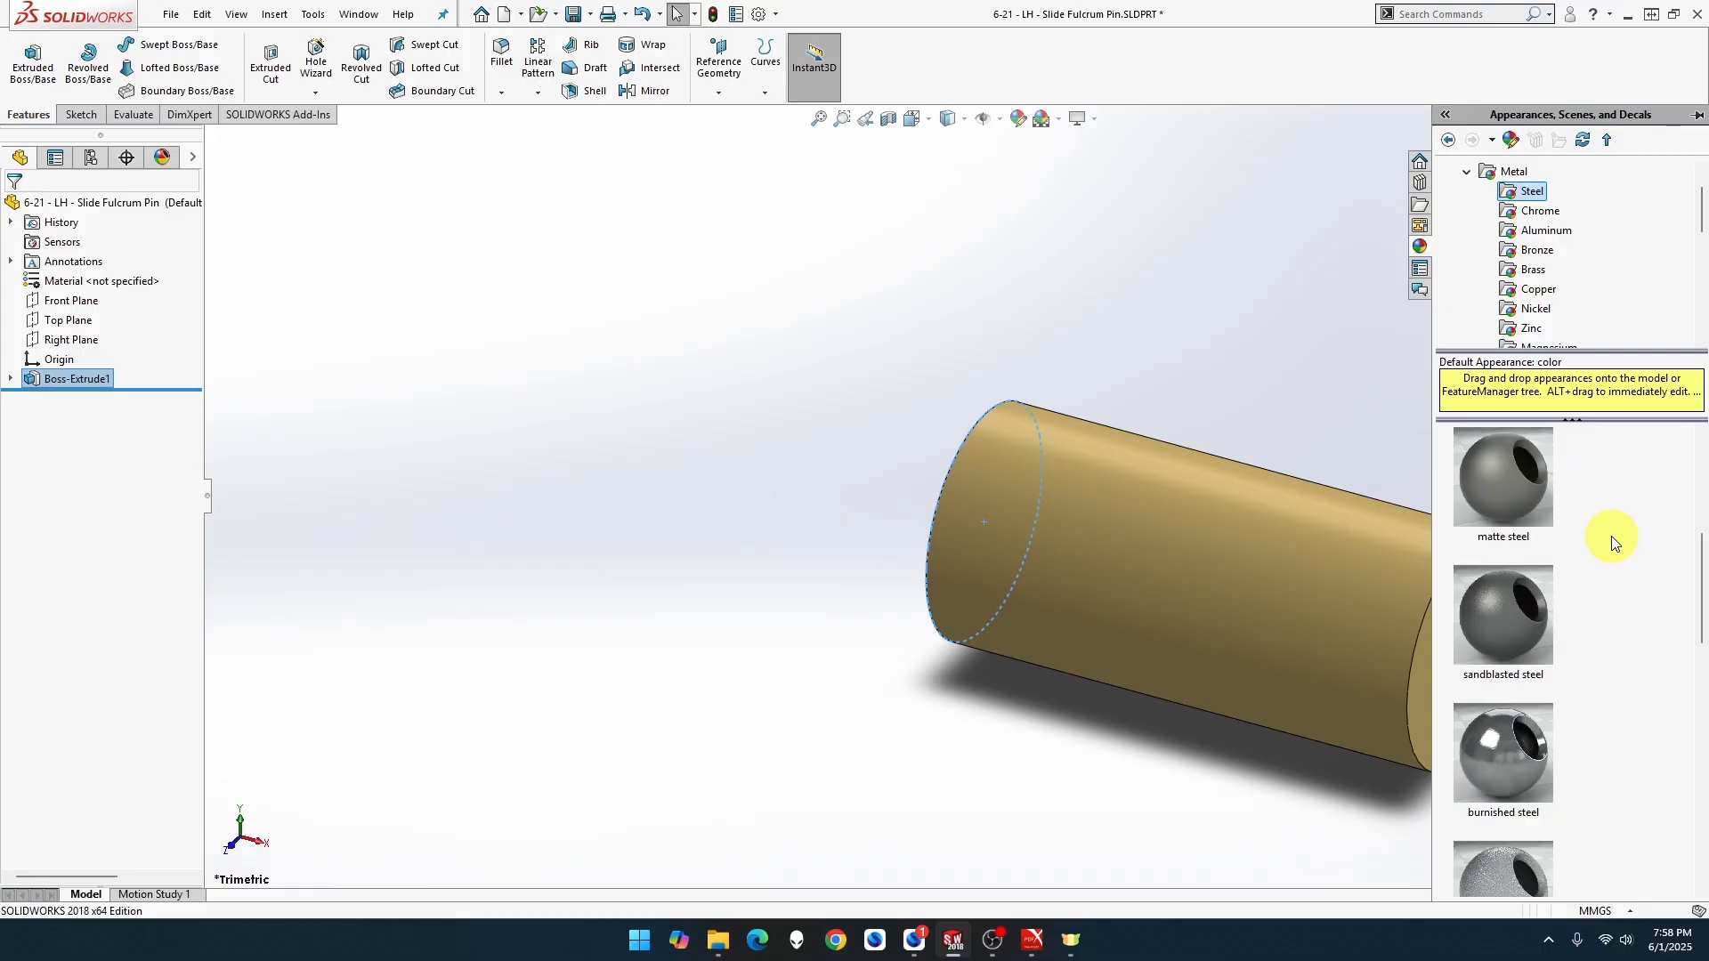
scroll(1615, 543, down, 2)
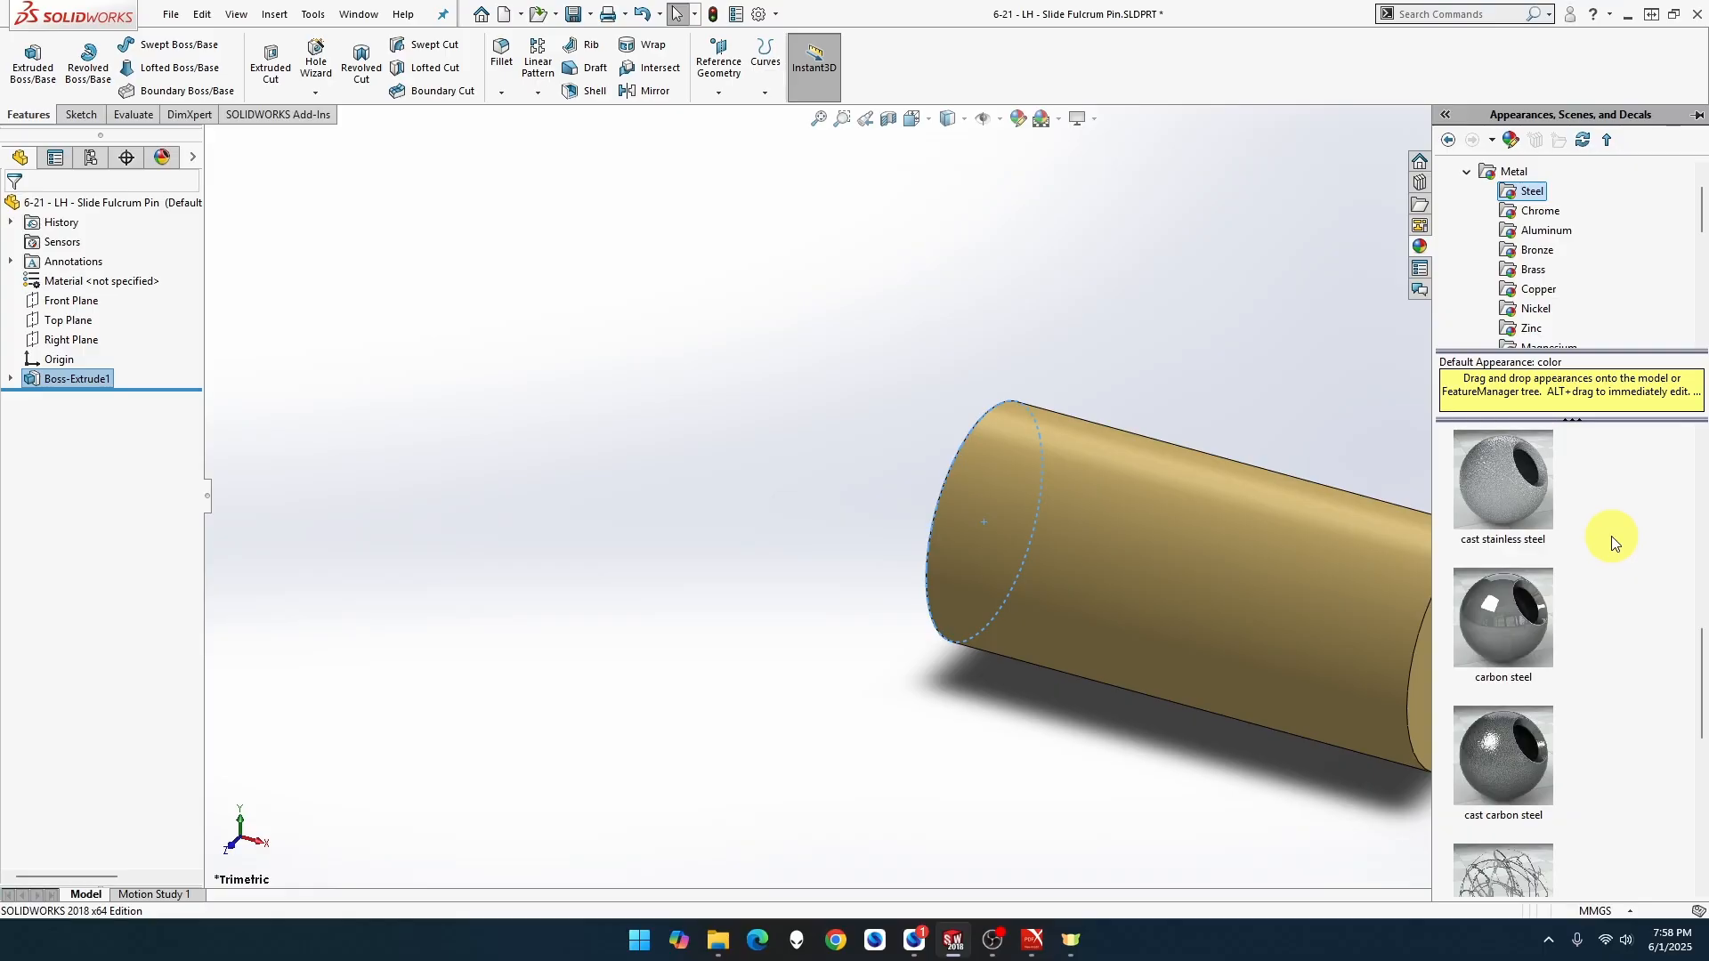
scroll(1587, 590, down, 4)
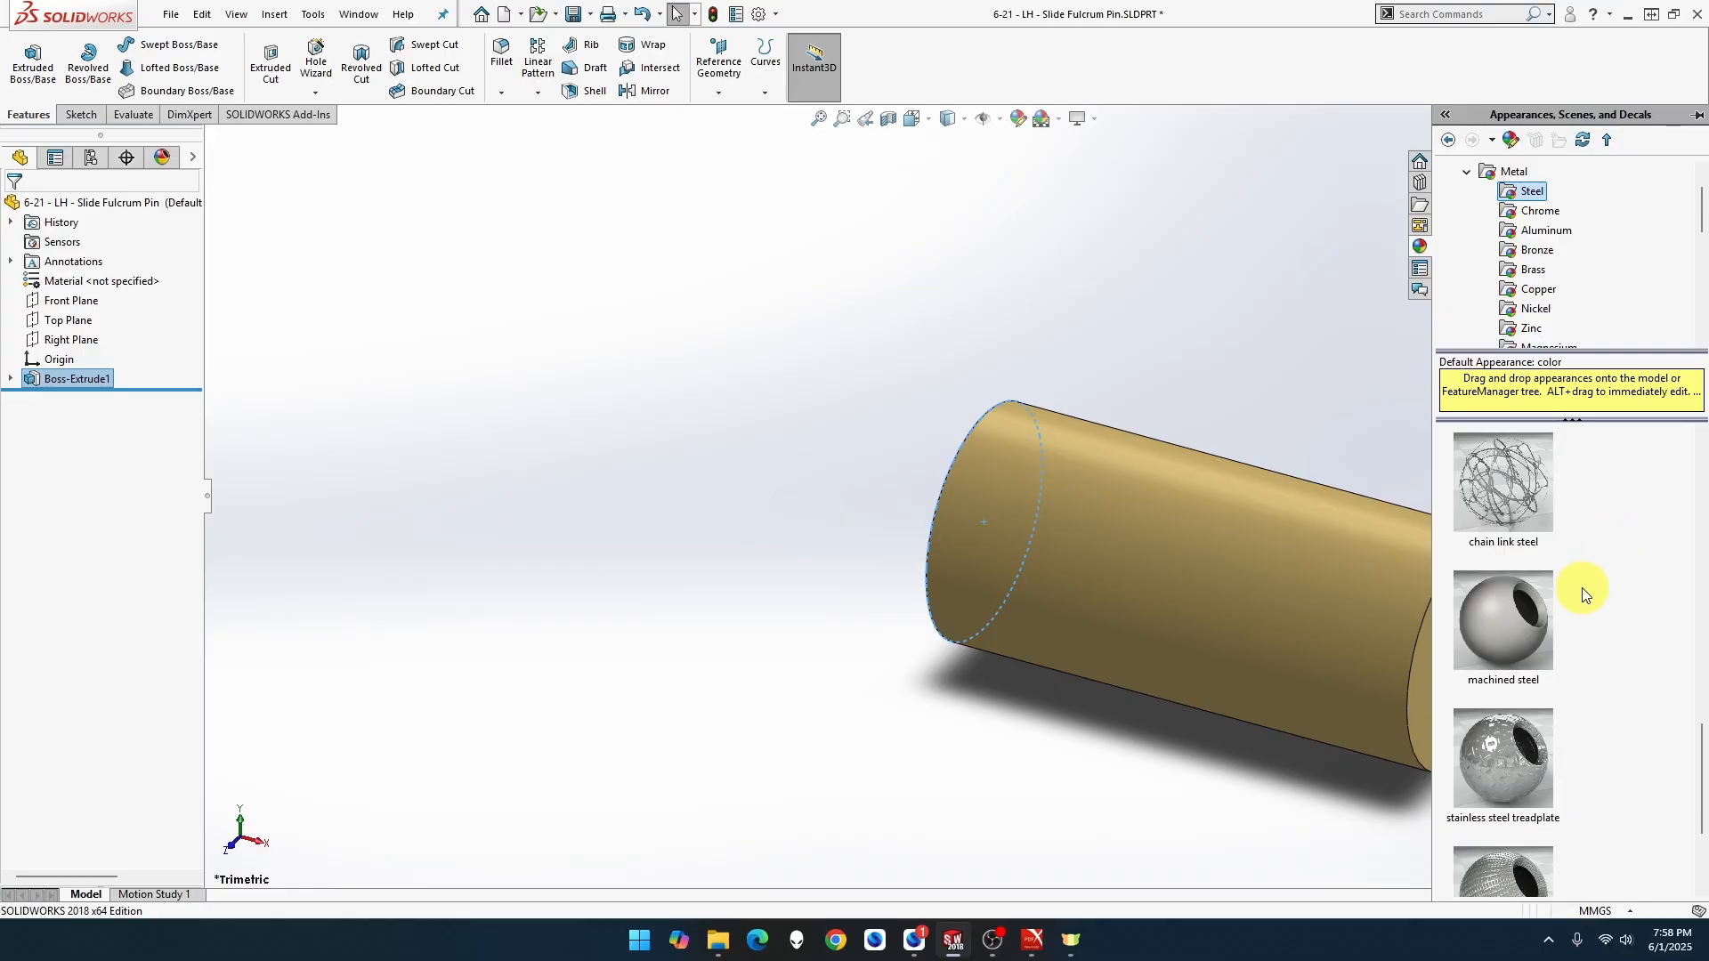
scroll(1585, 594, down, 2)
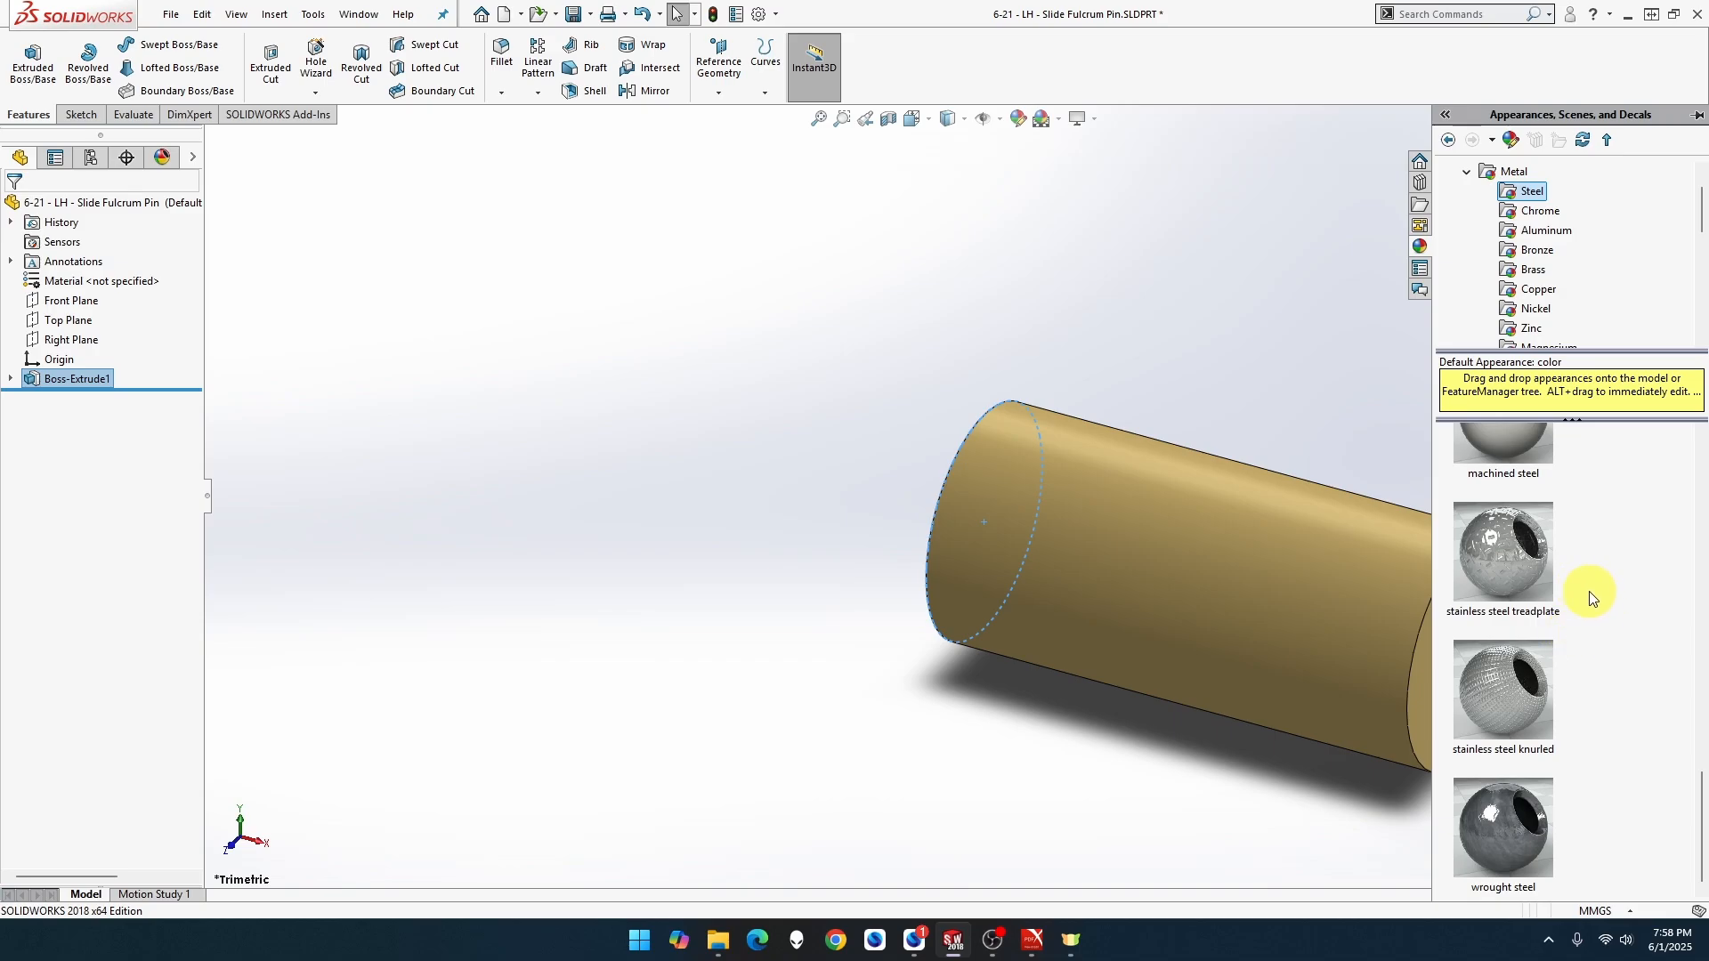
scroll(1591, 598, up, 4)
scroll(1591, 598, up, 2)
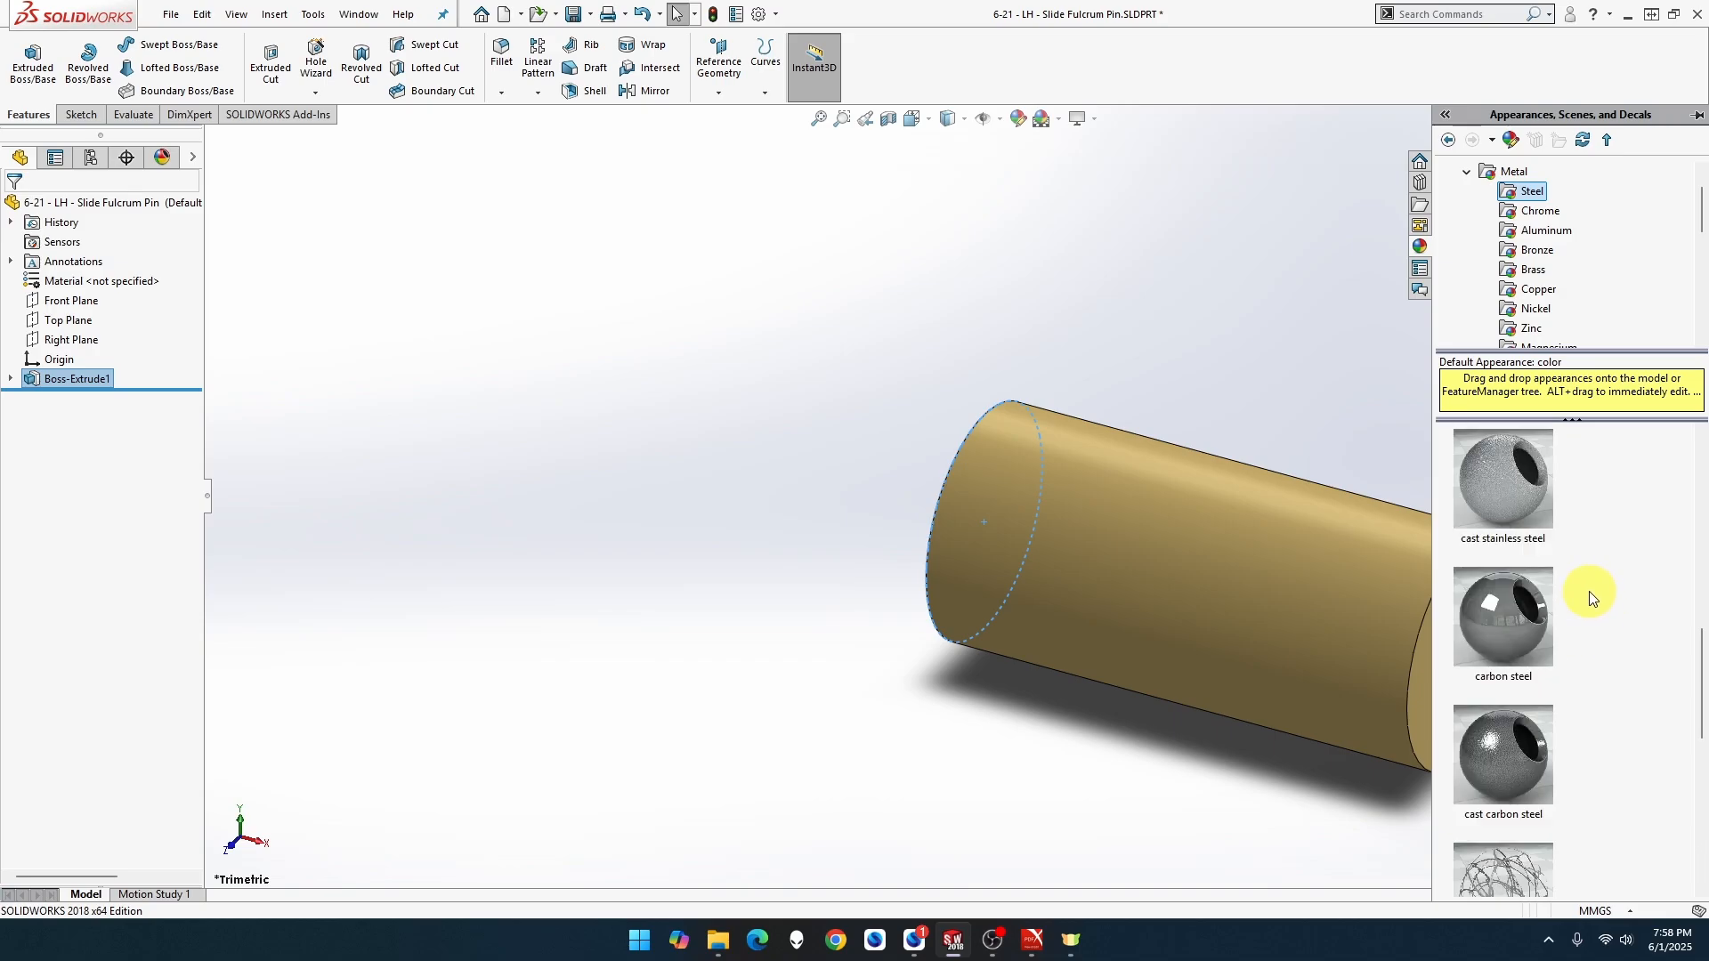
scroll(1591, 598, down, 2)
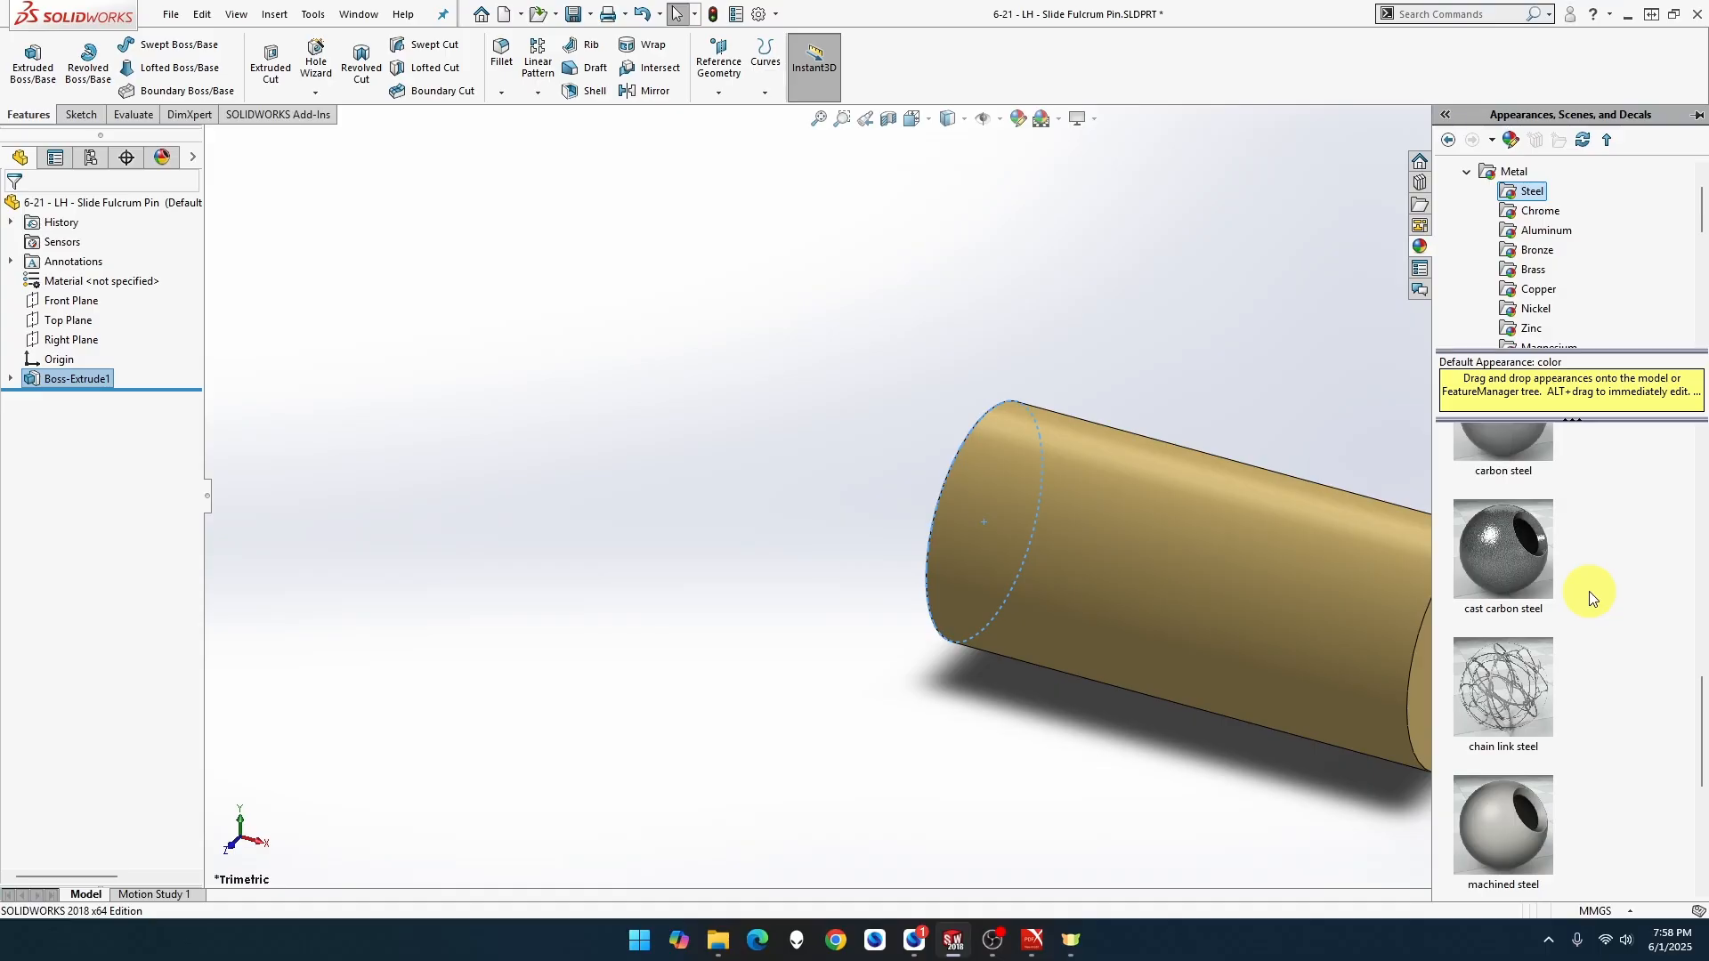
scroll(1591, 598, up, 8)
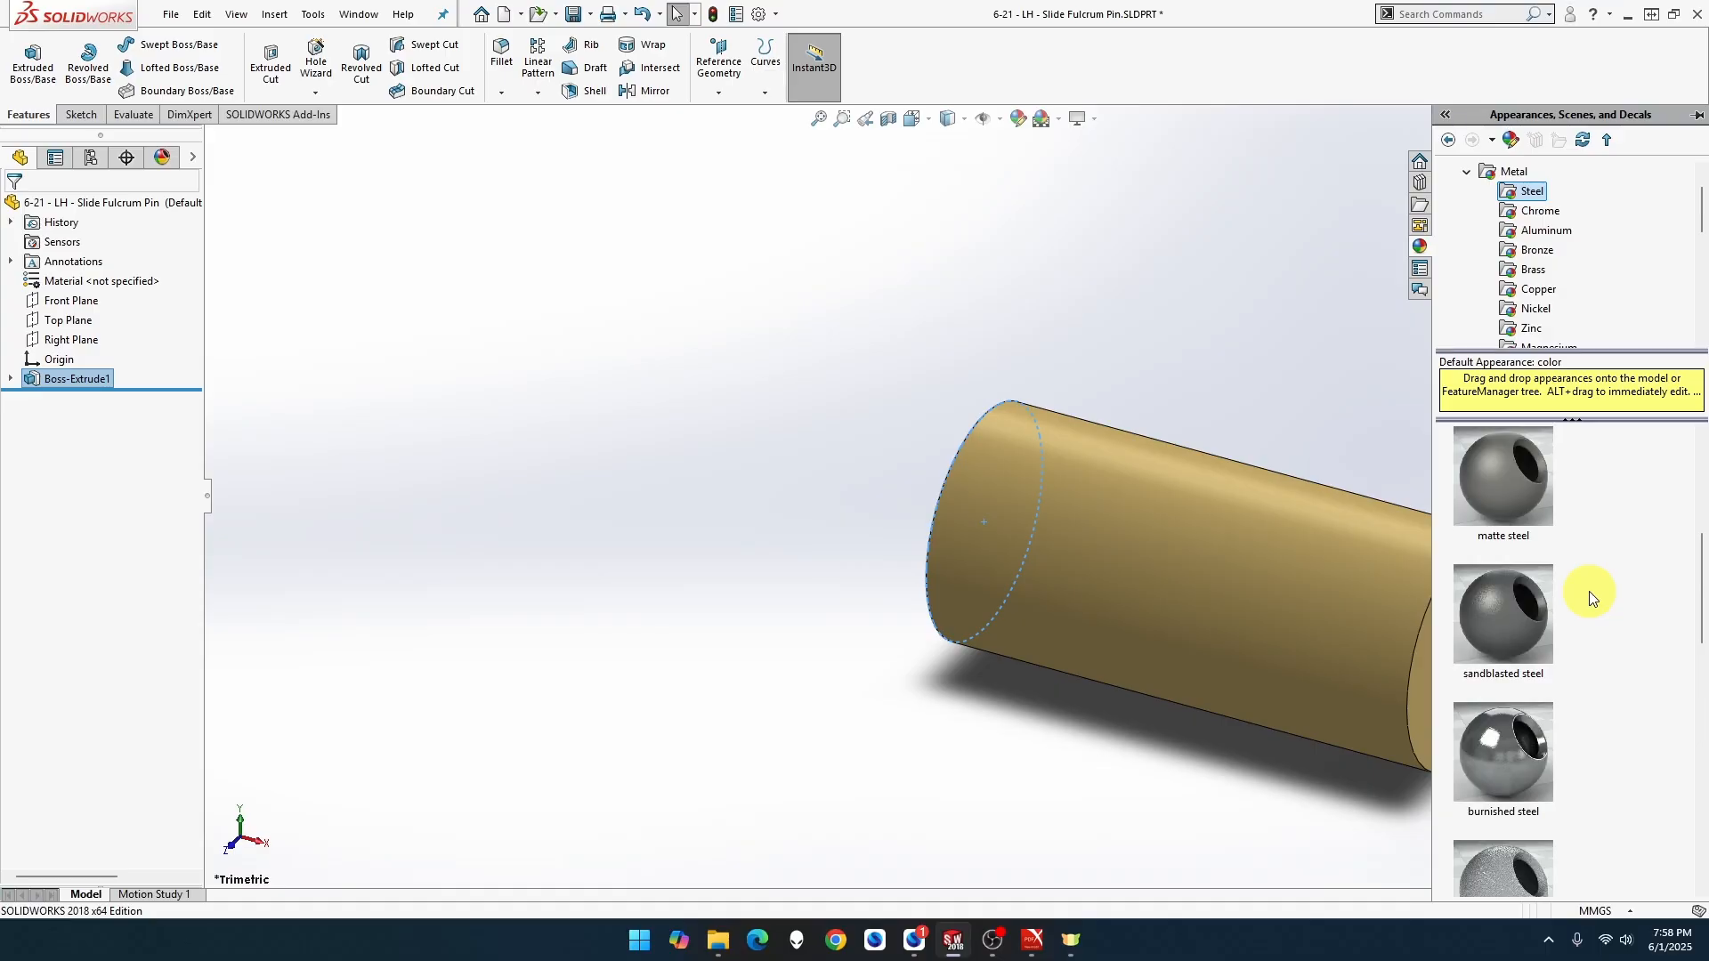
drag(1513, 782, 1313, 596)
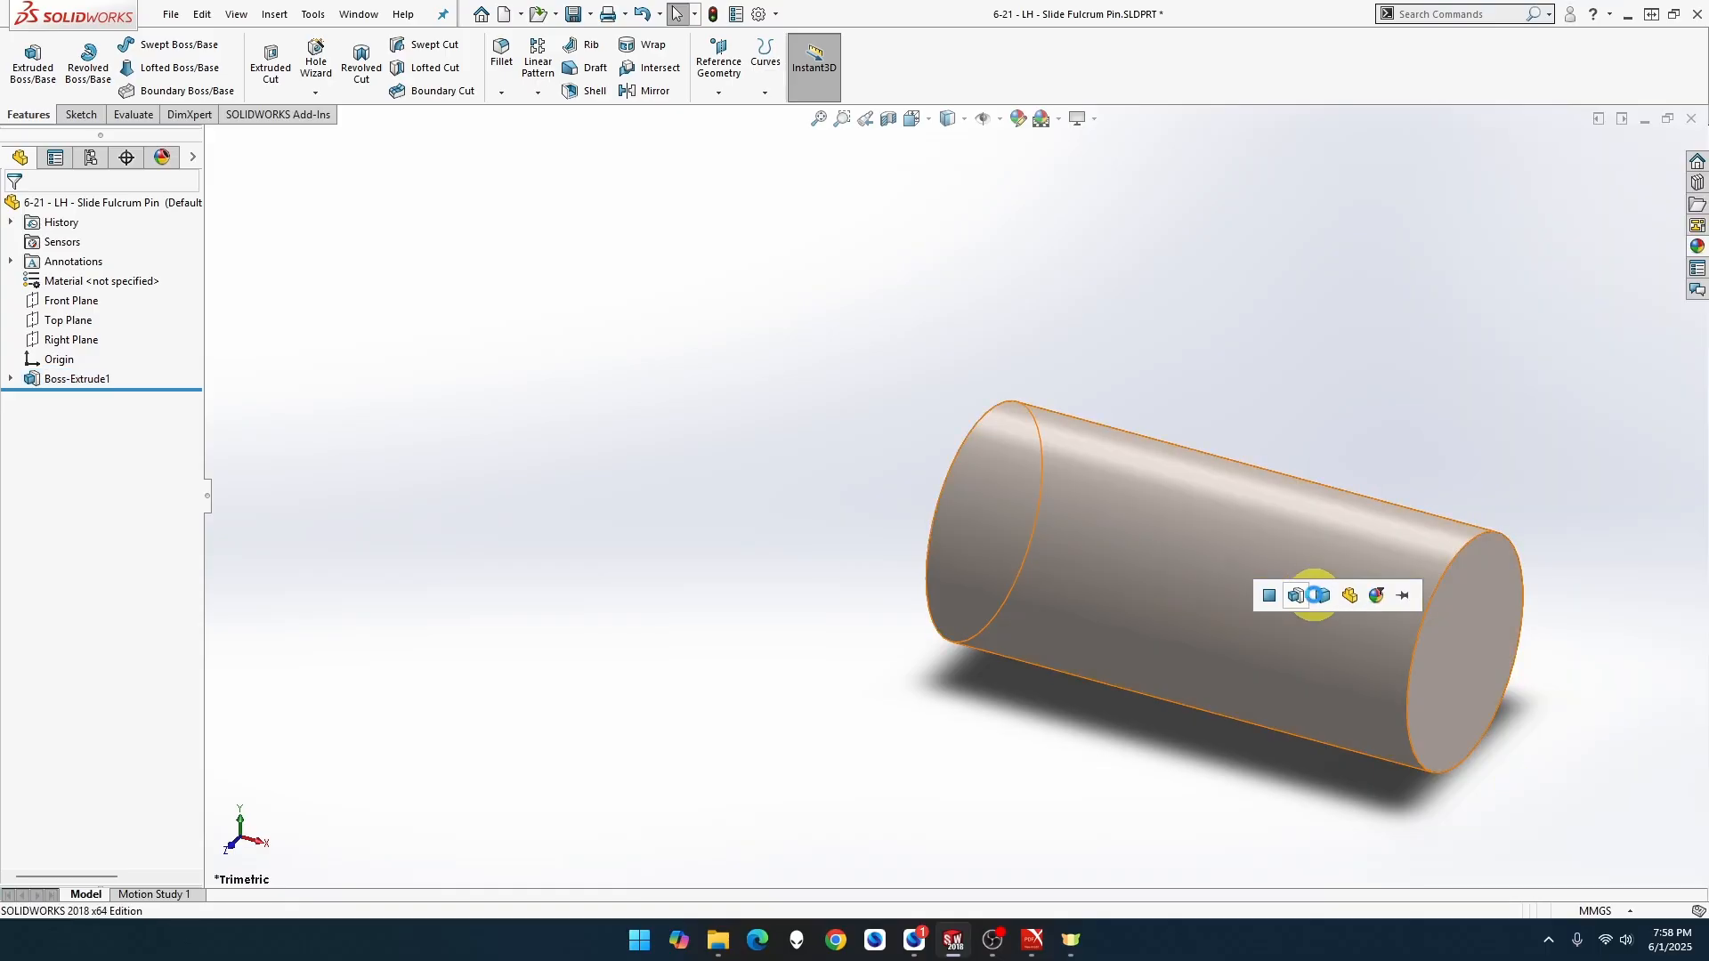
click(1335, 601)
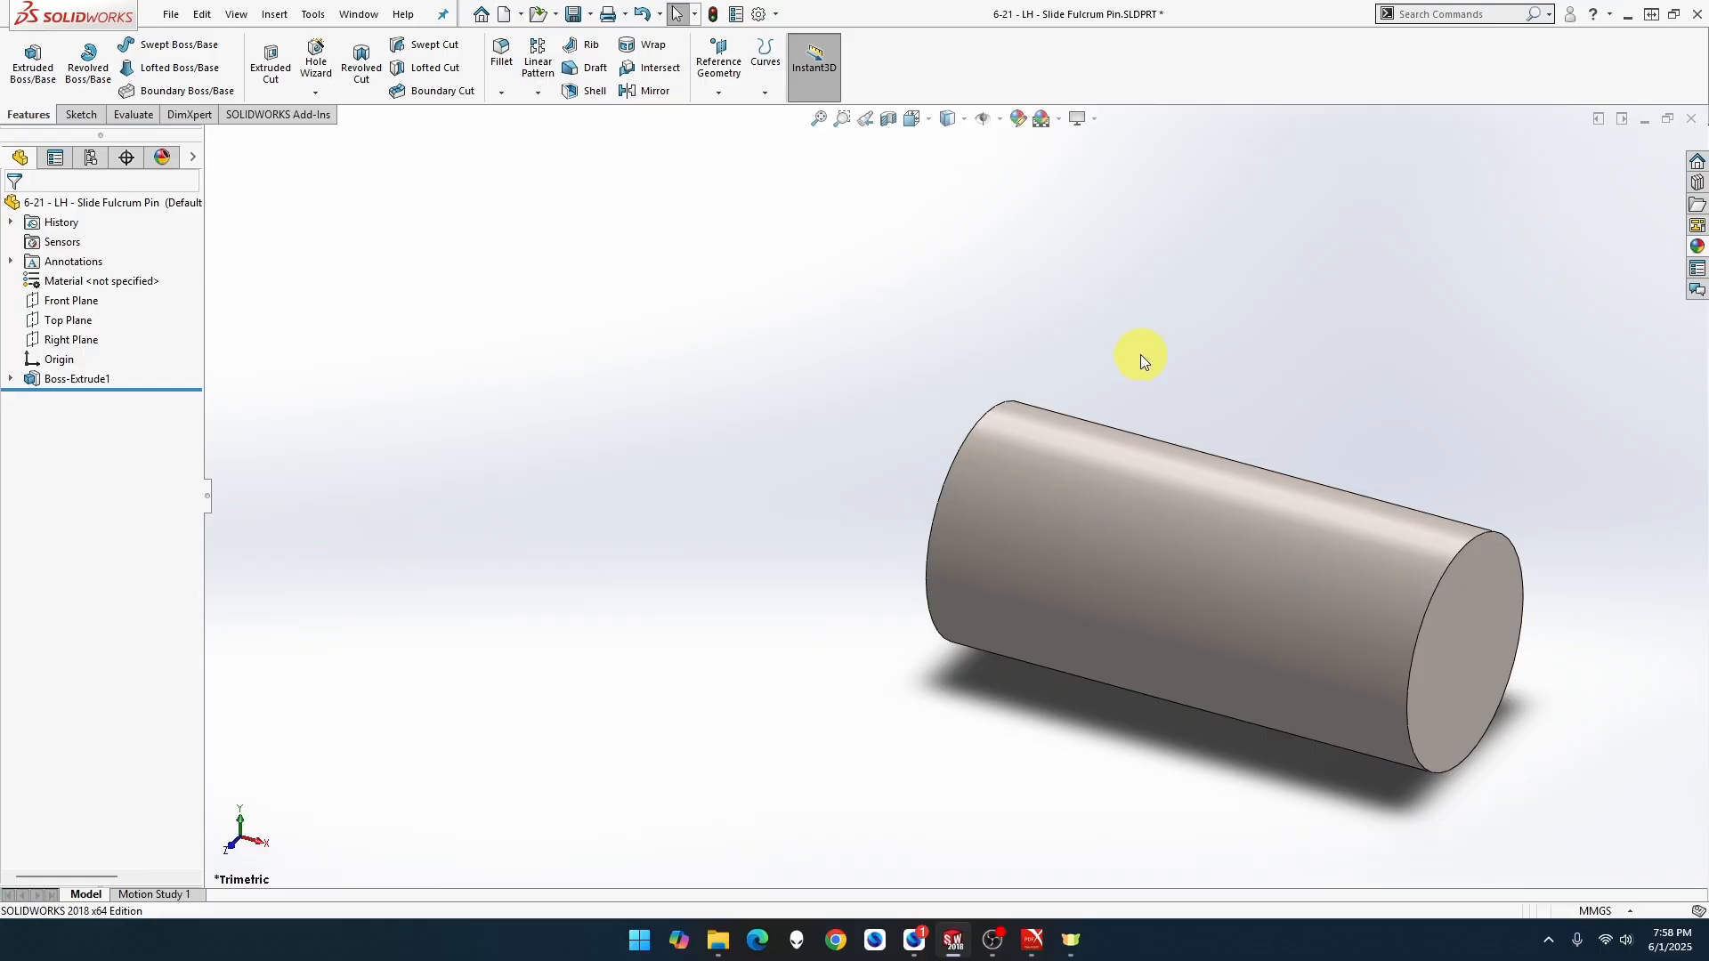
Sketch a circle with a radius of about 3.6 mm on the cylinder's front end face, centred on the origin.
right_click(1486, 642)
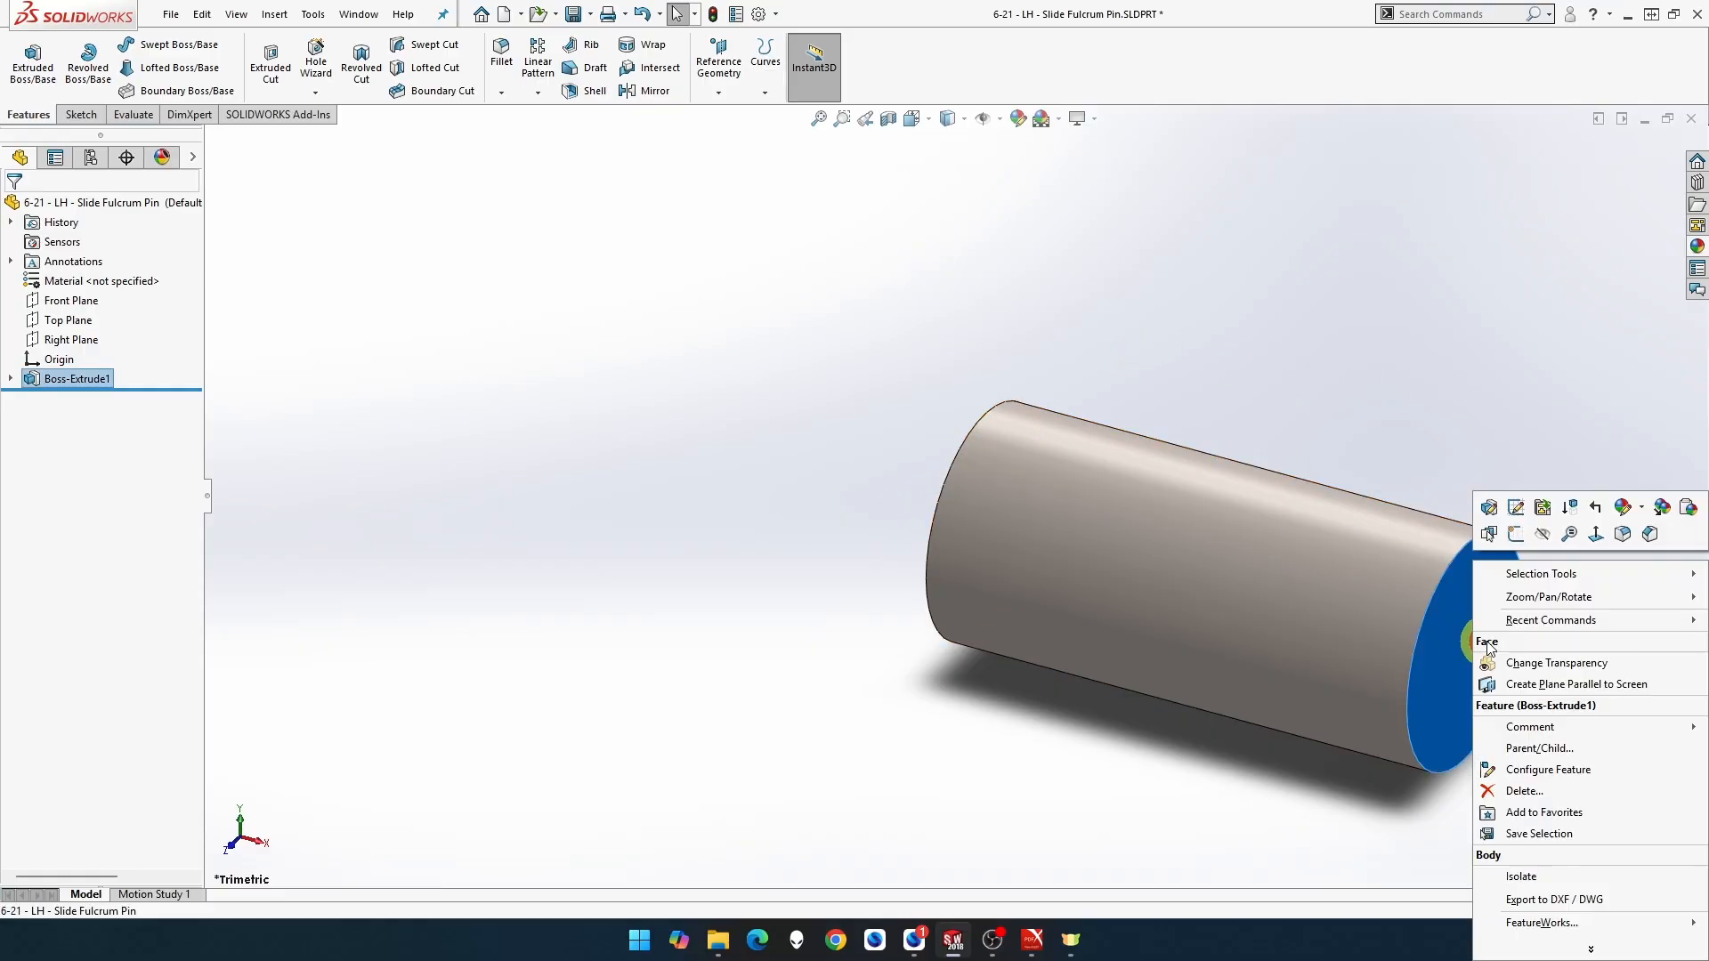
click(1515, 534)
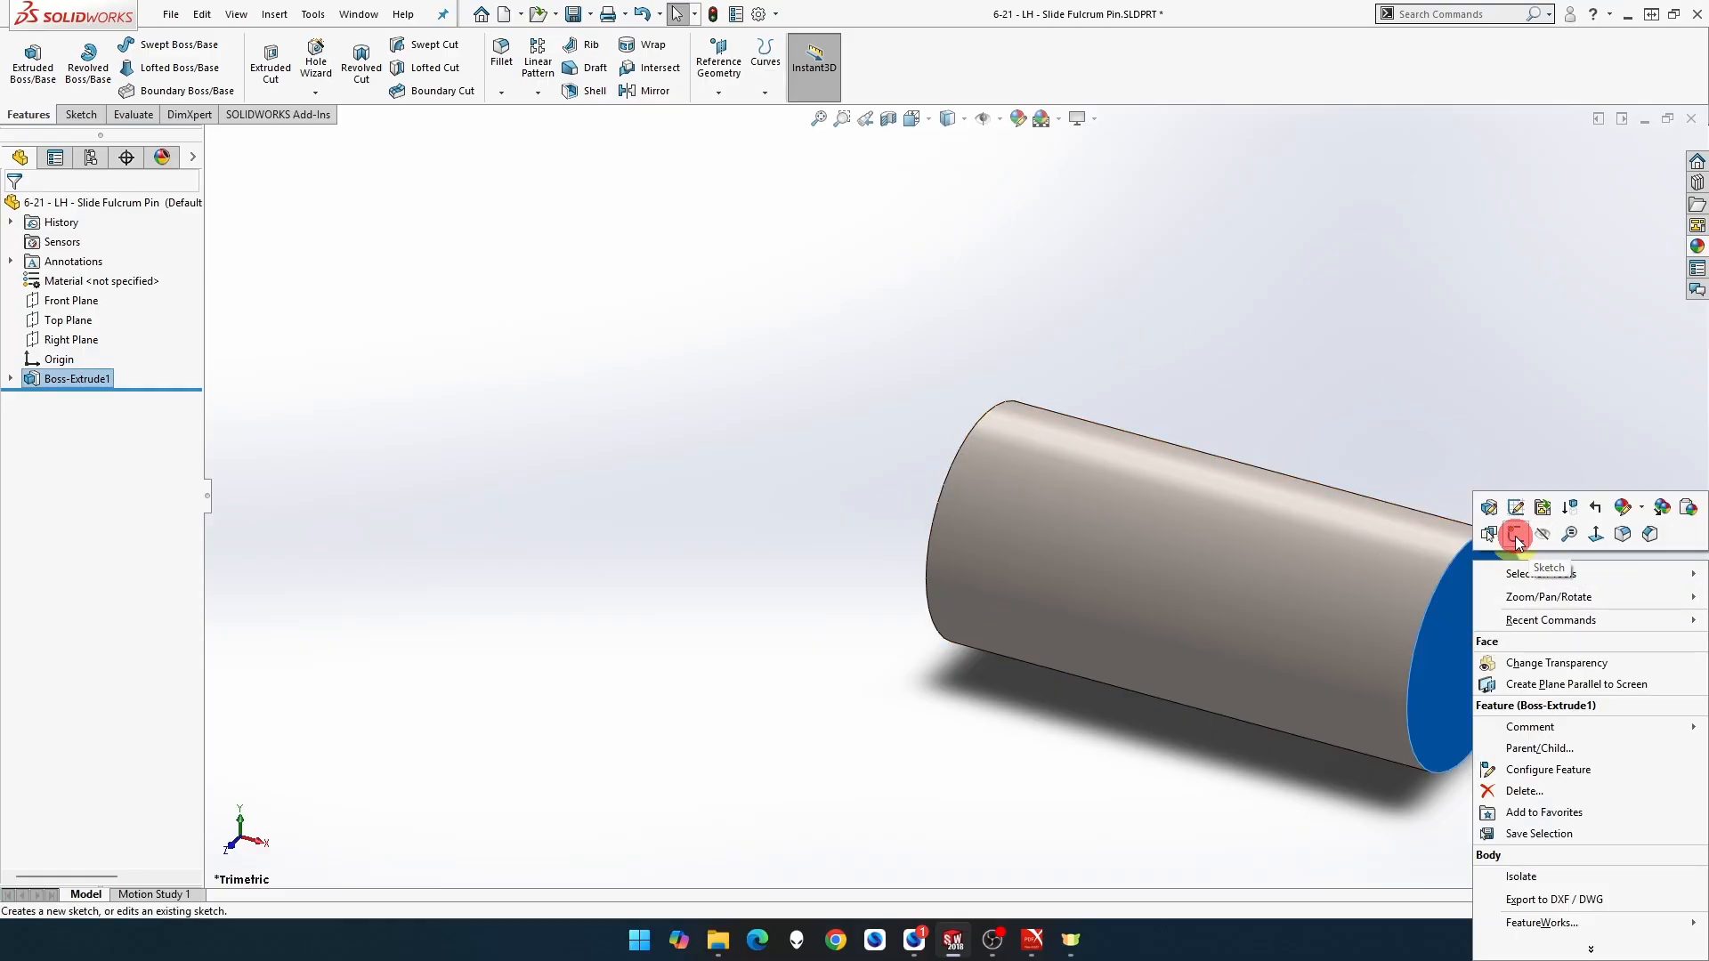
click(152, 44)
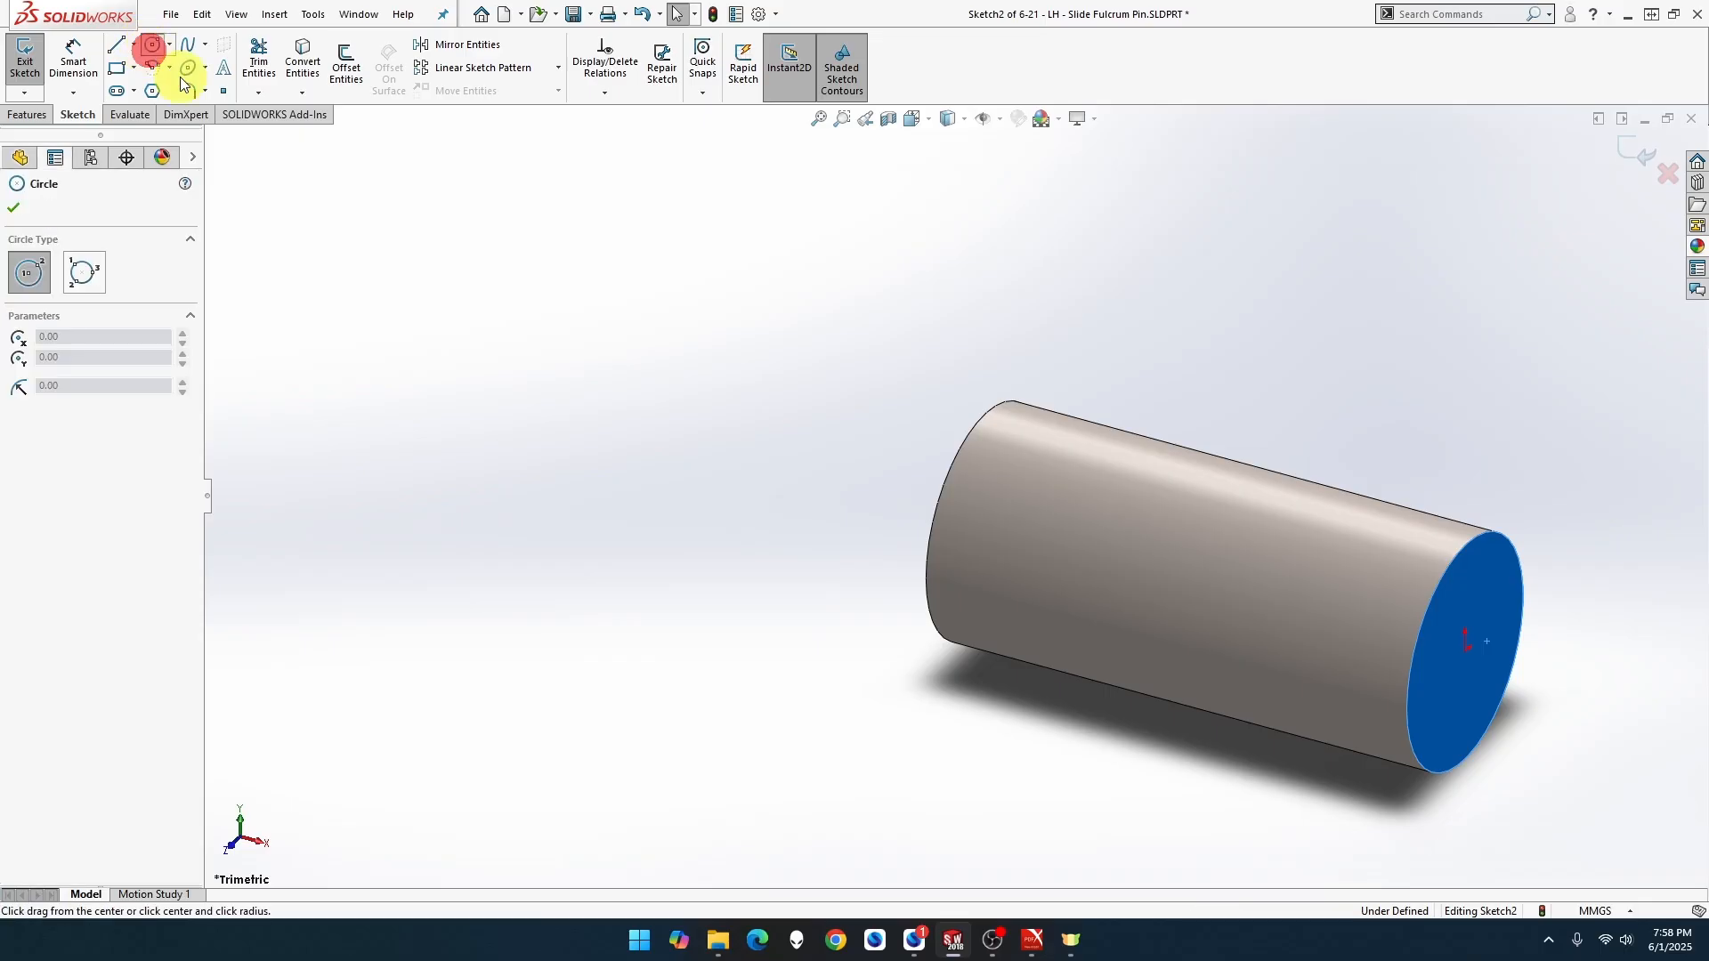
click(1465, 656)
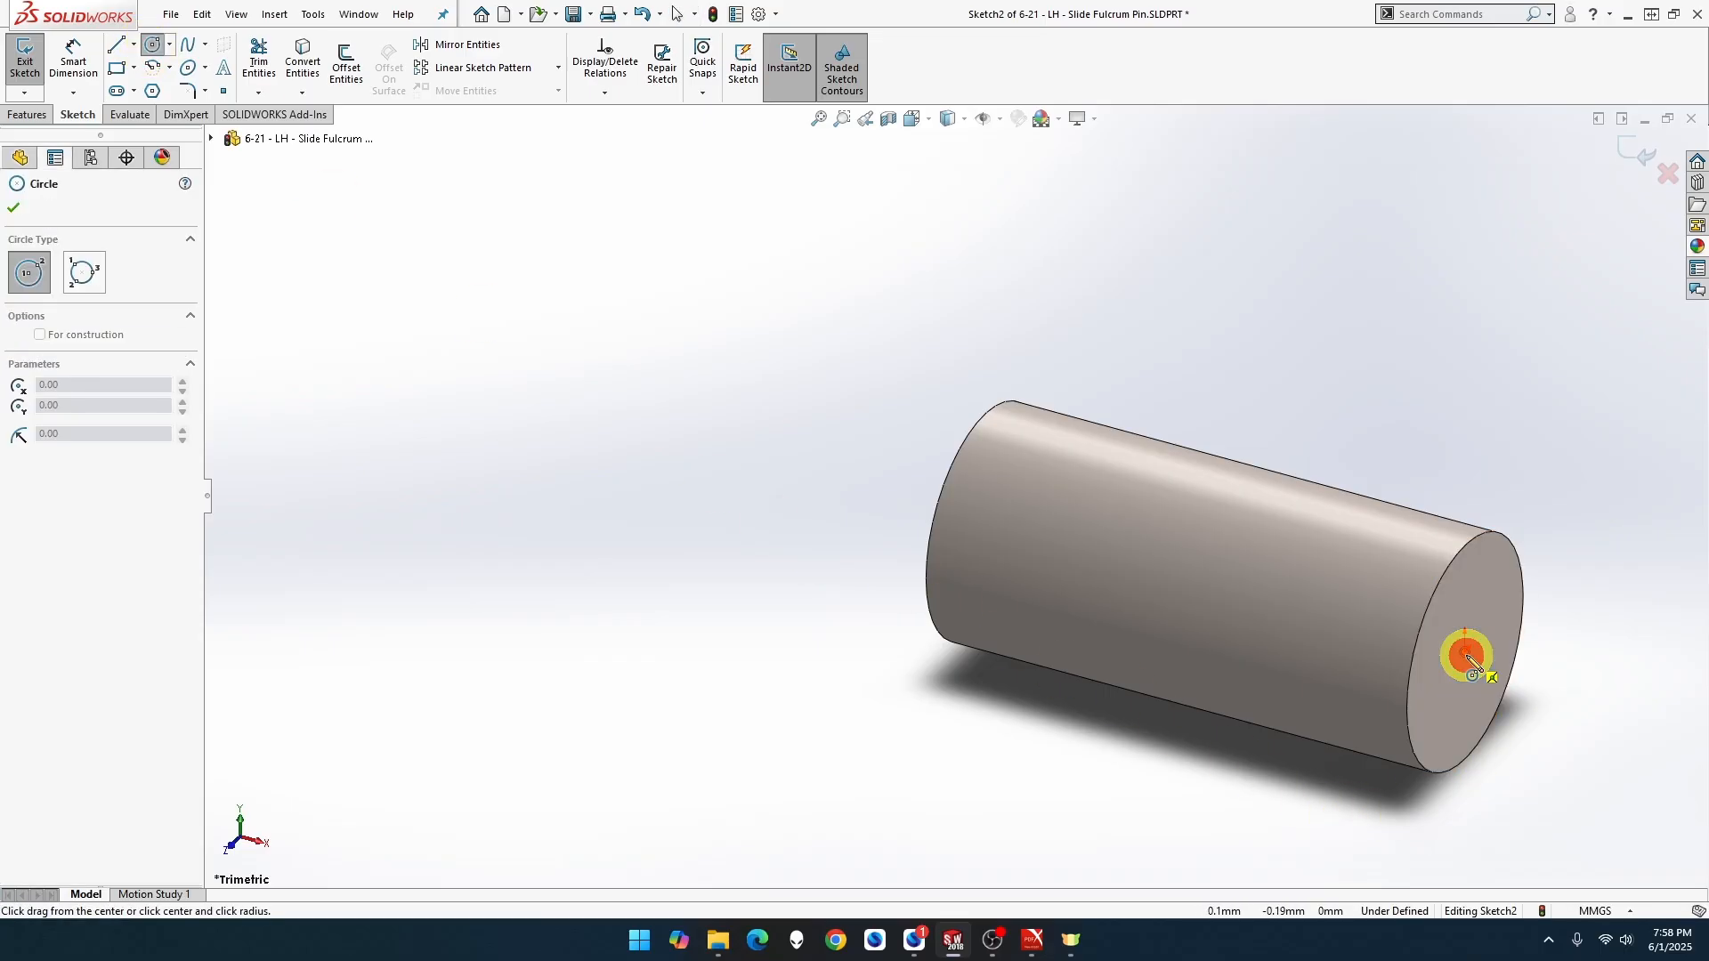
click(1490, 584)
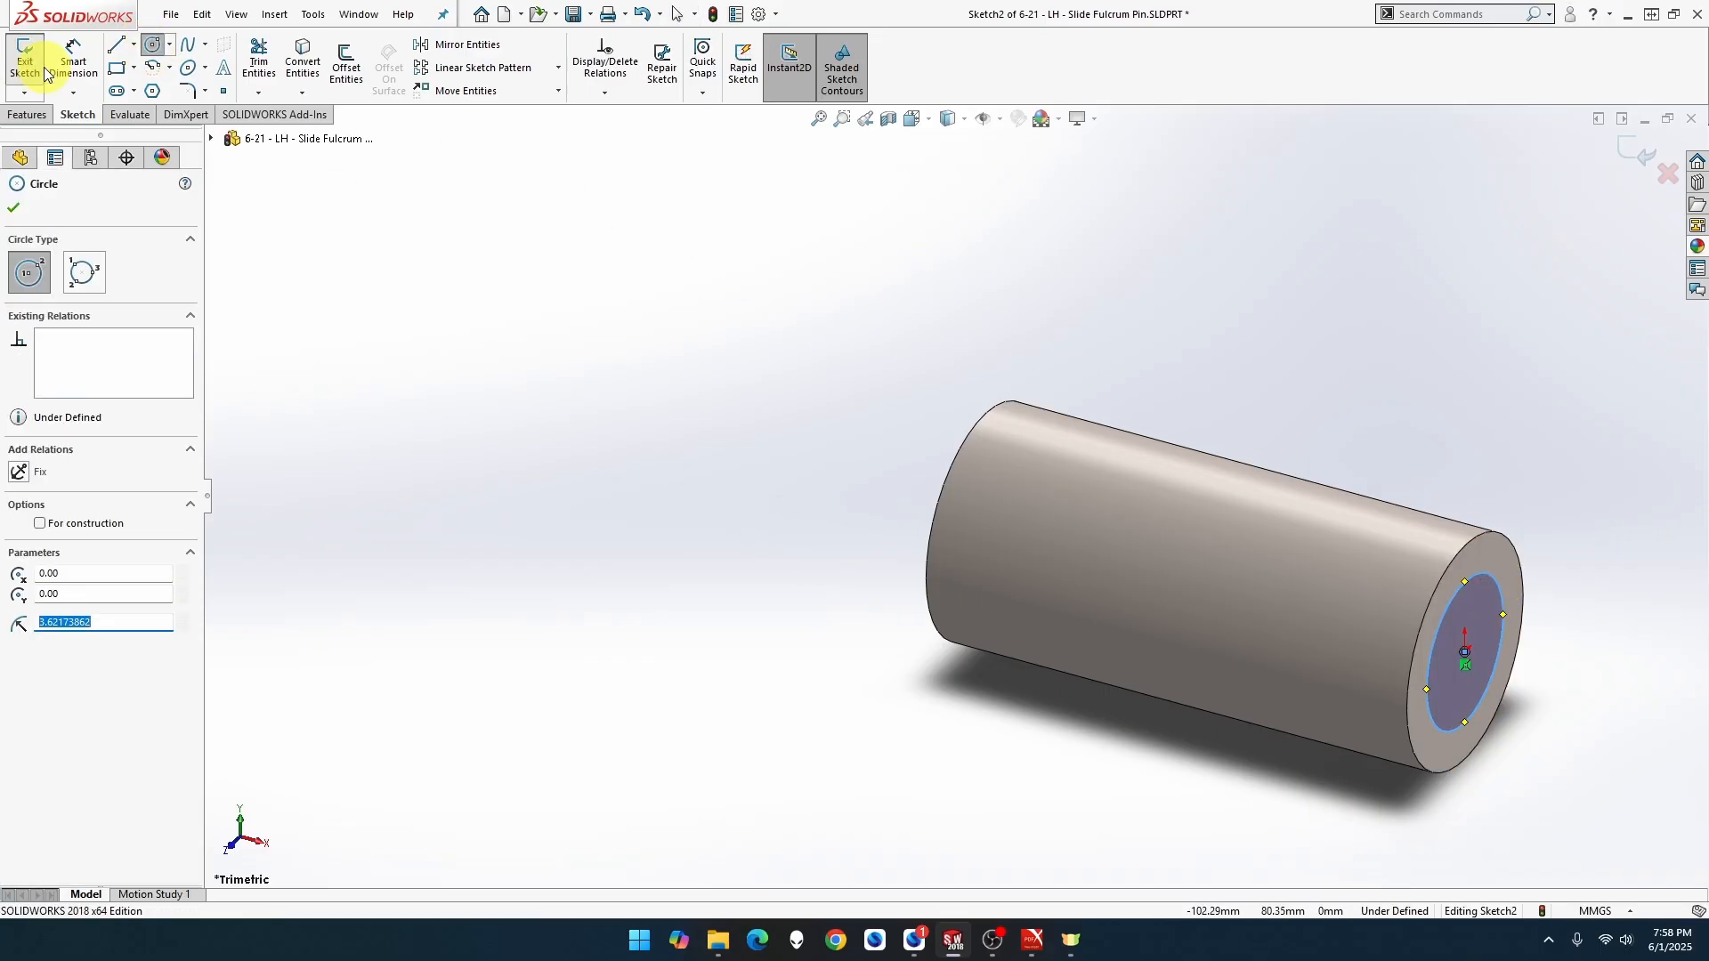
Dimension the circle on the end face with a diameter of 9.5 mm.
click(73, 60)
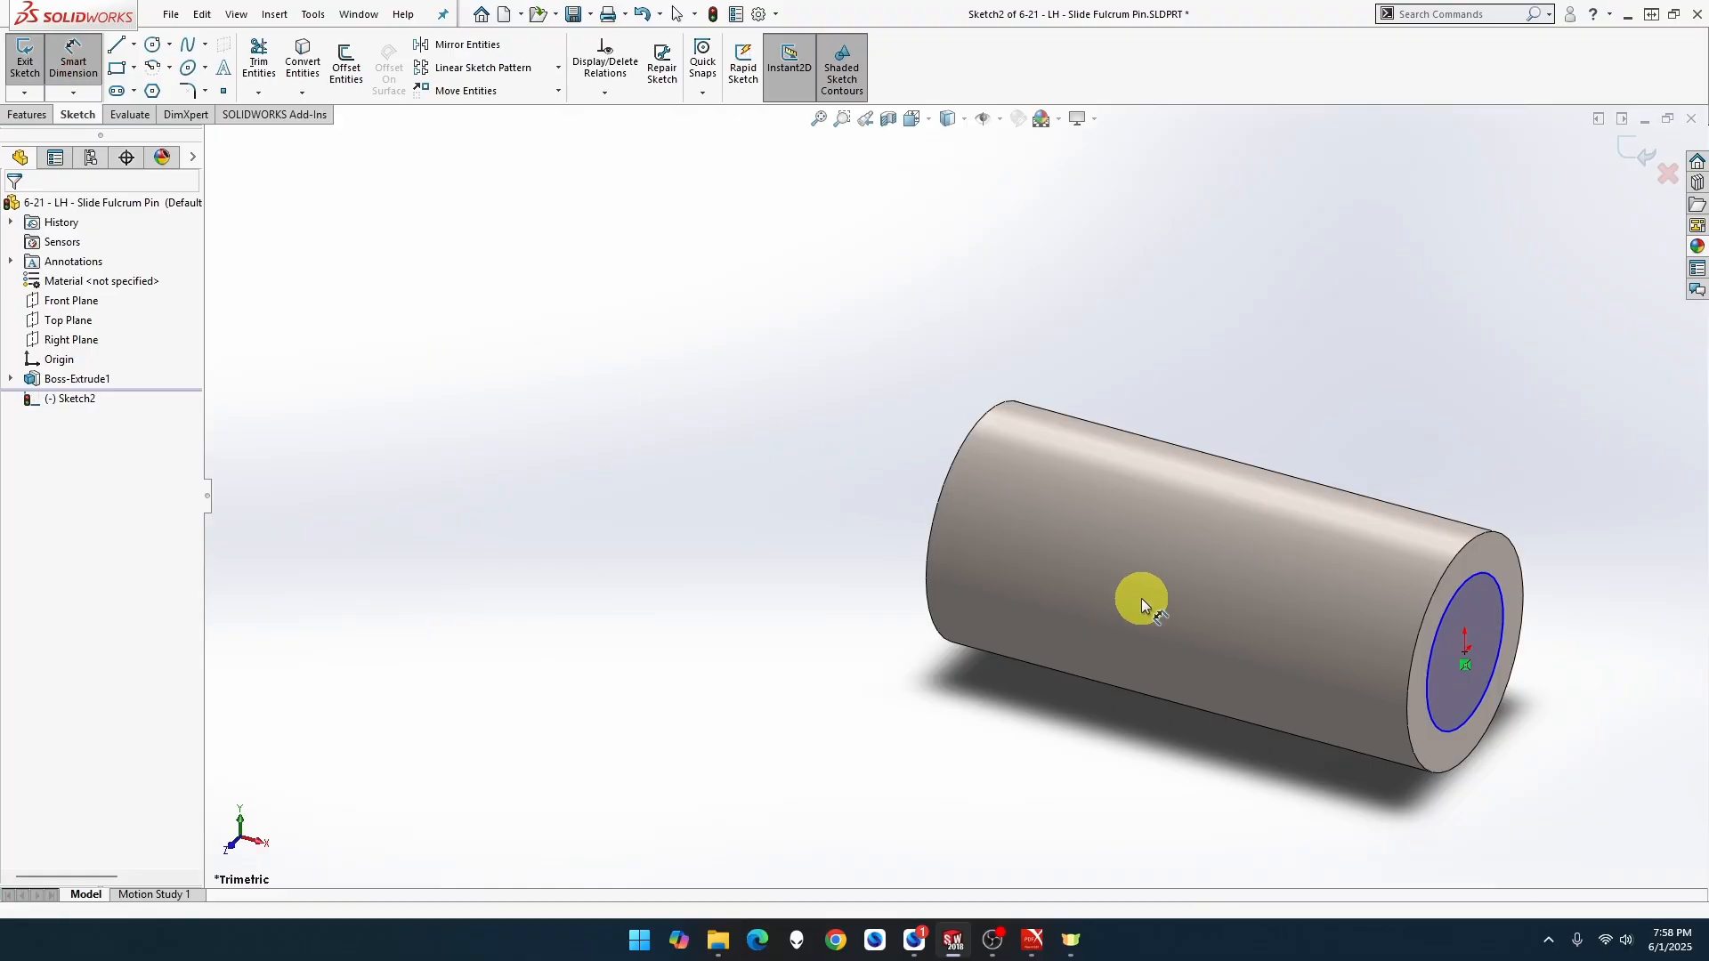
click(1456, 601)
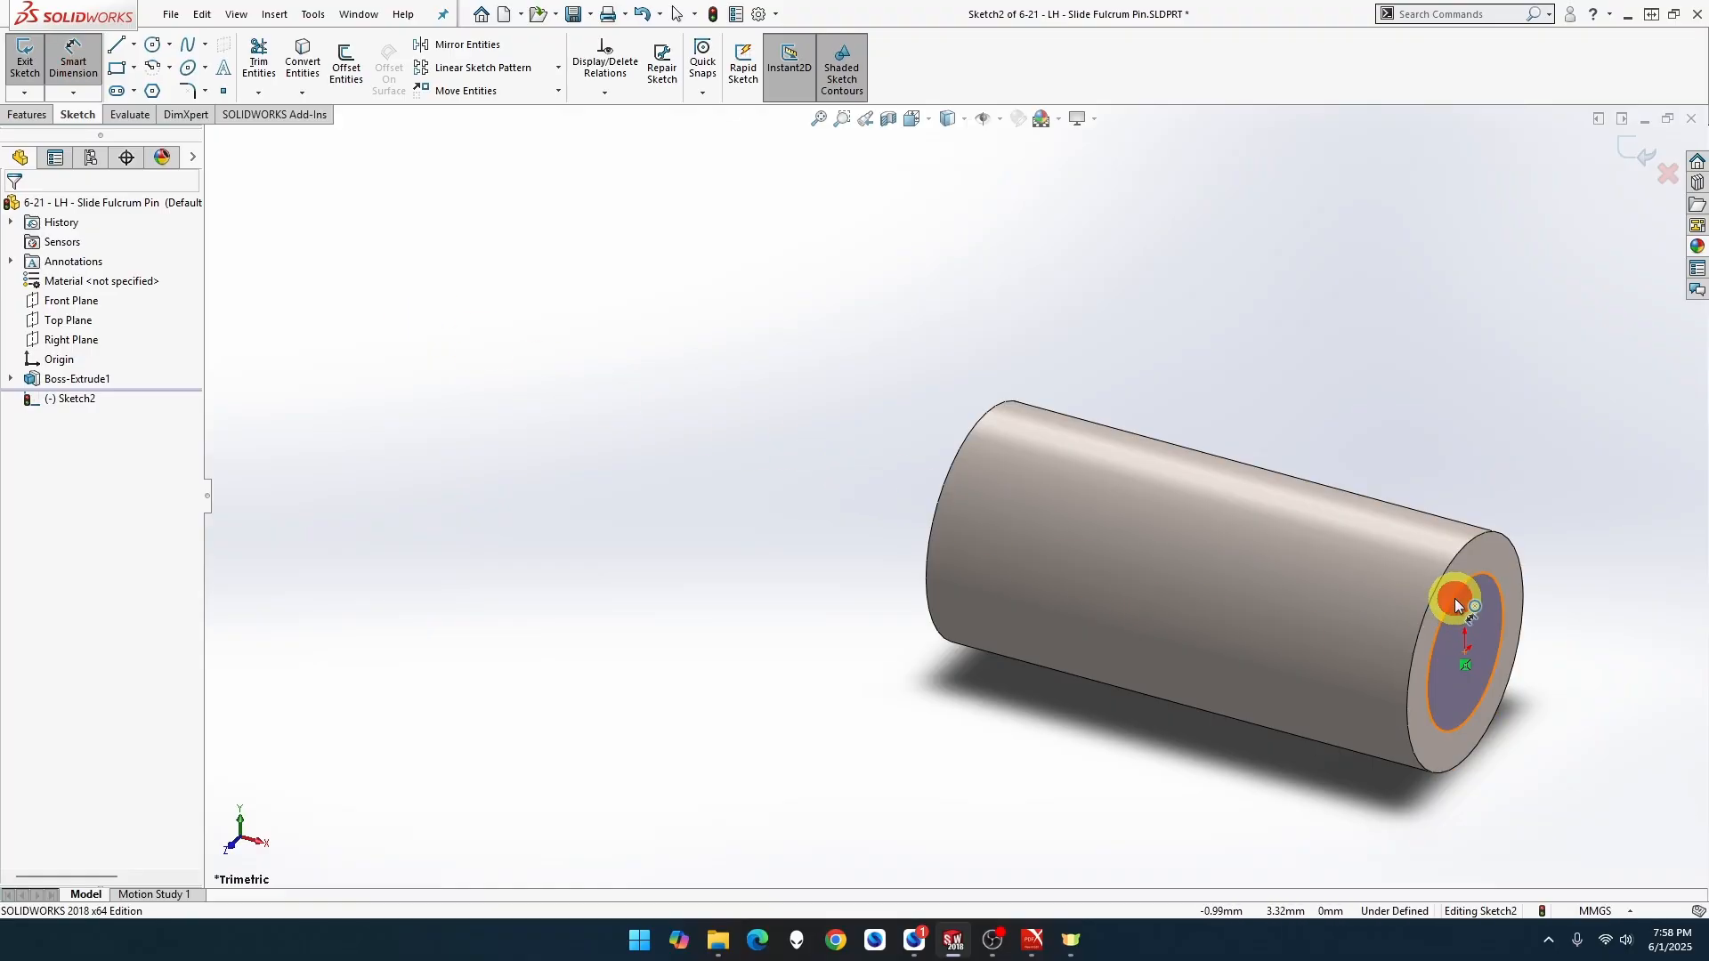
click(1395, 381)
text(9.5)
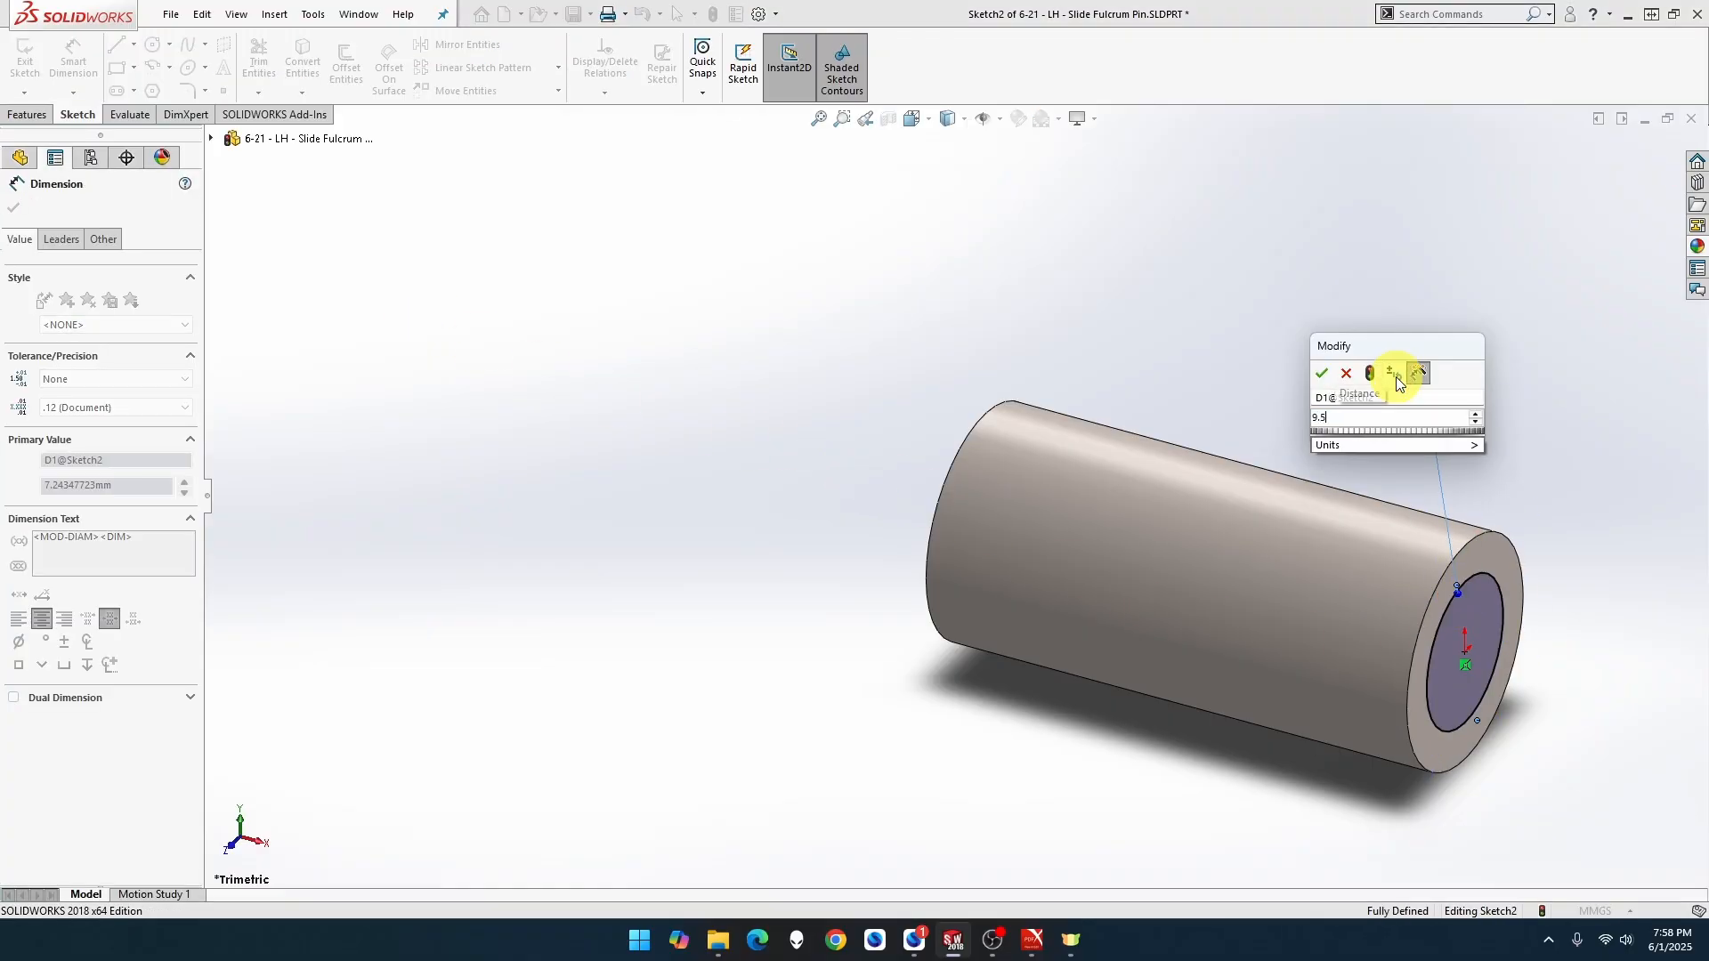
key(Return)
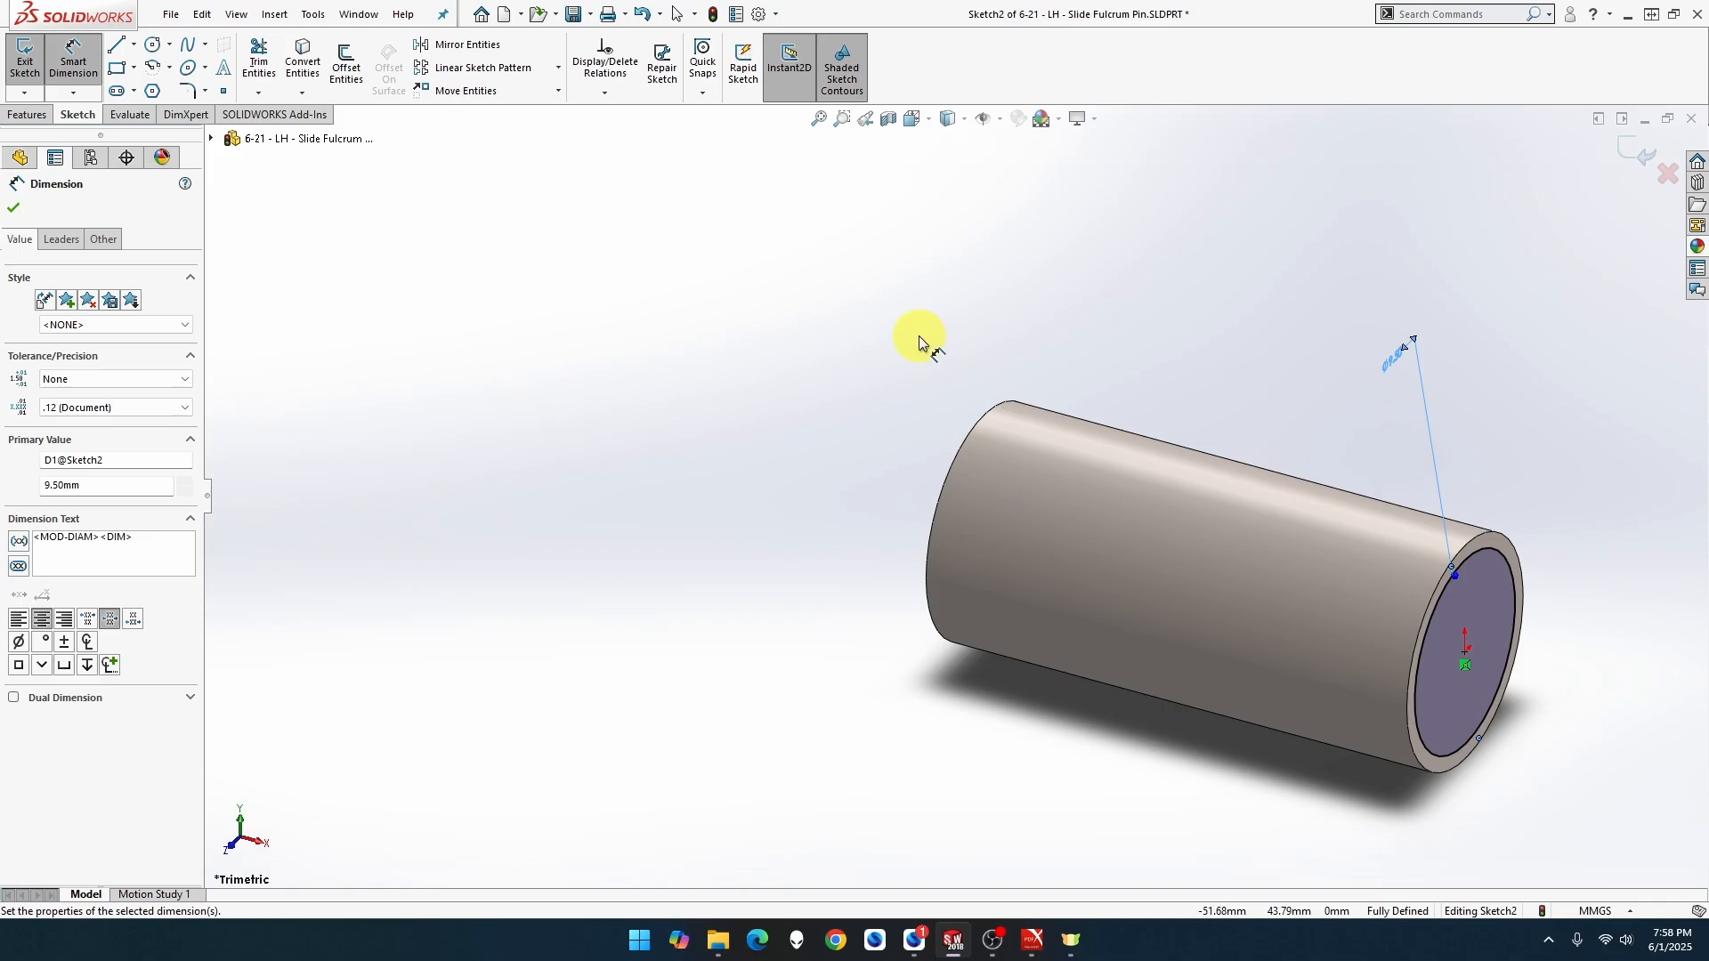
Extrude the 9.5 mm circle outward from the end face by 6 mm, merged with the cylinder.
click(28, 114)
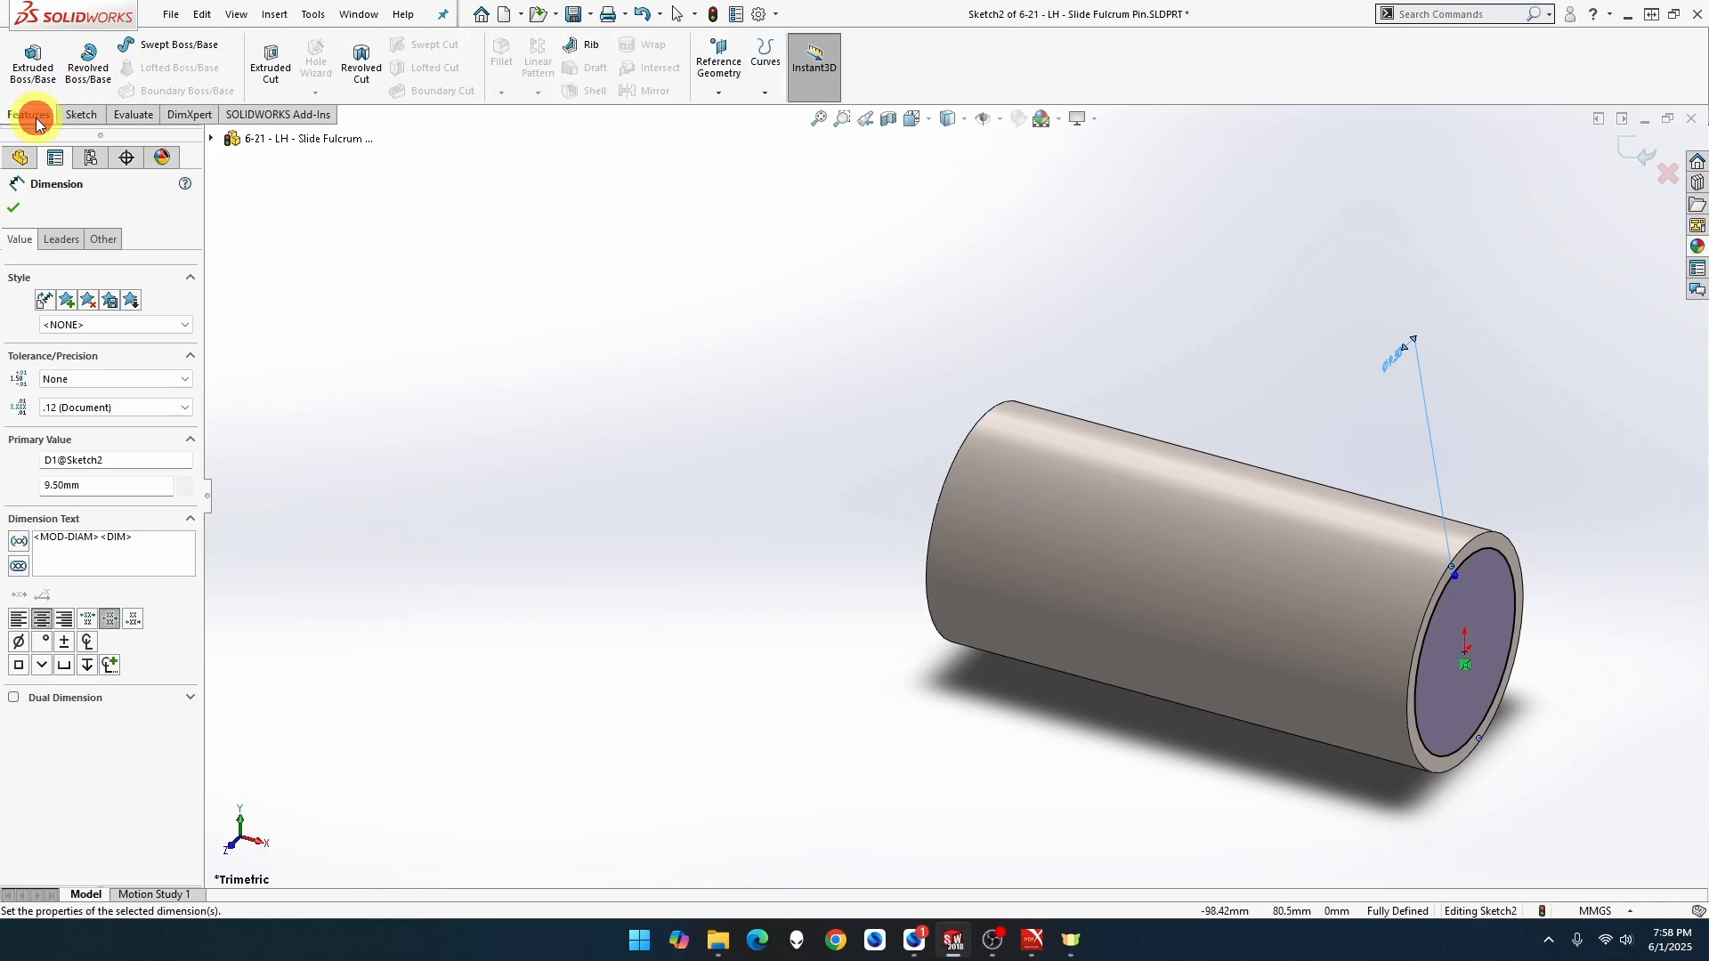
click(41, 82)
text(6)
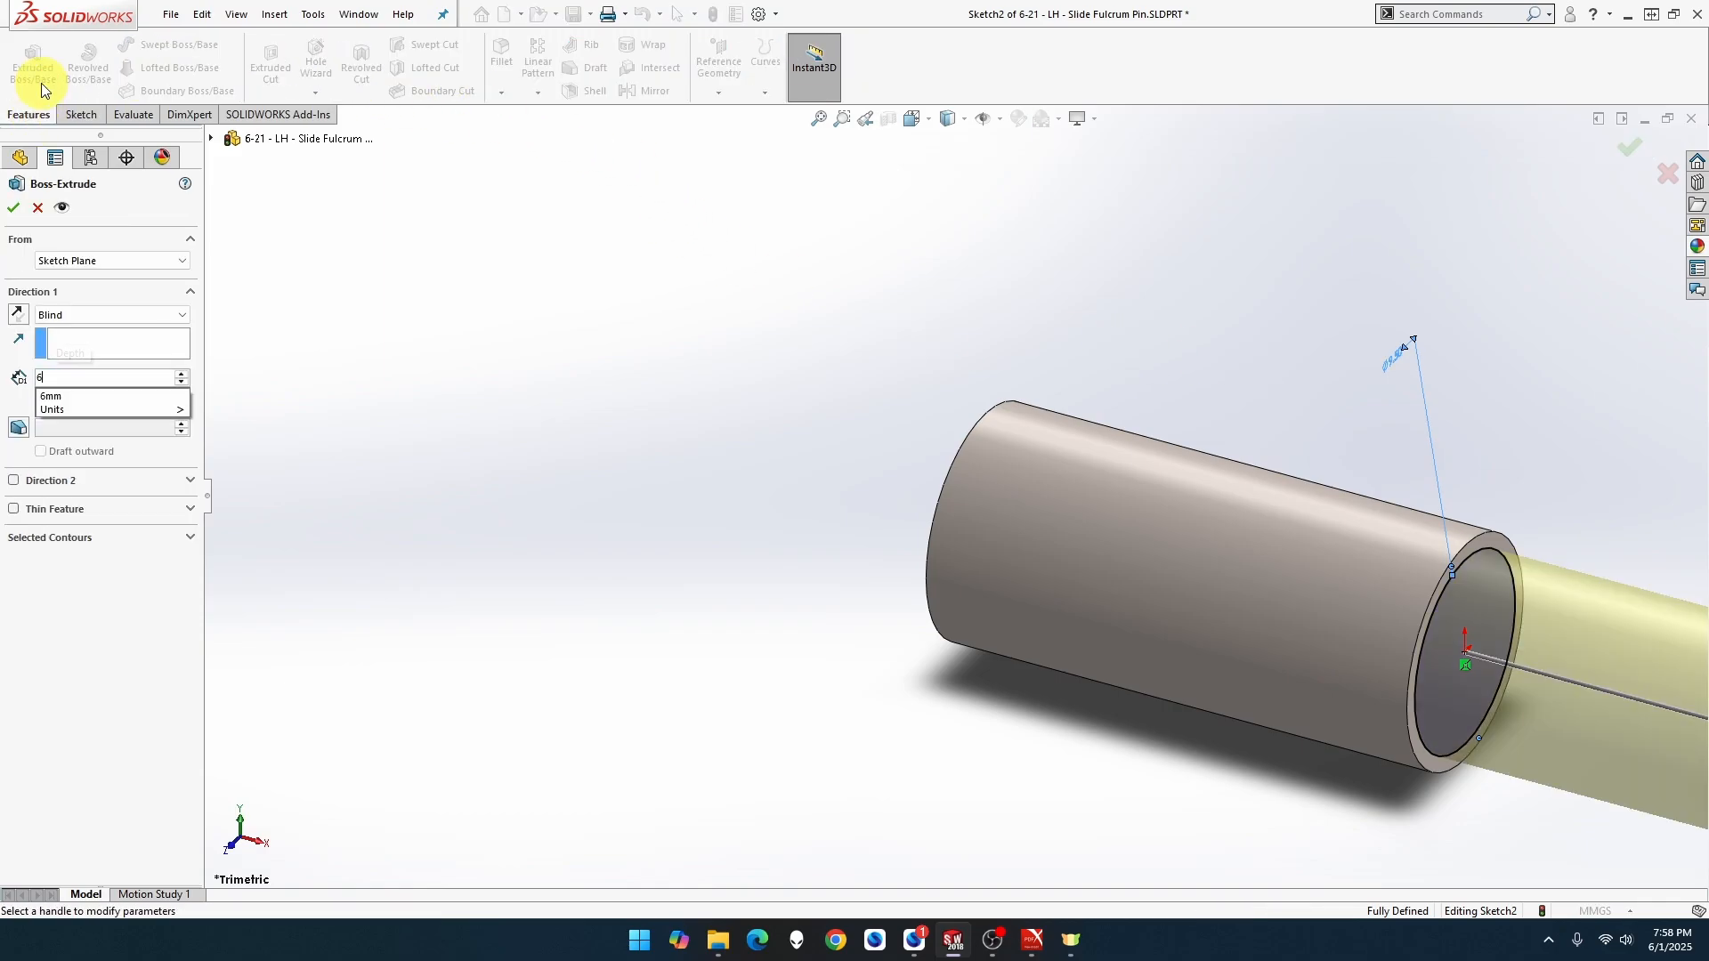
key(Return)
click(13, 208)
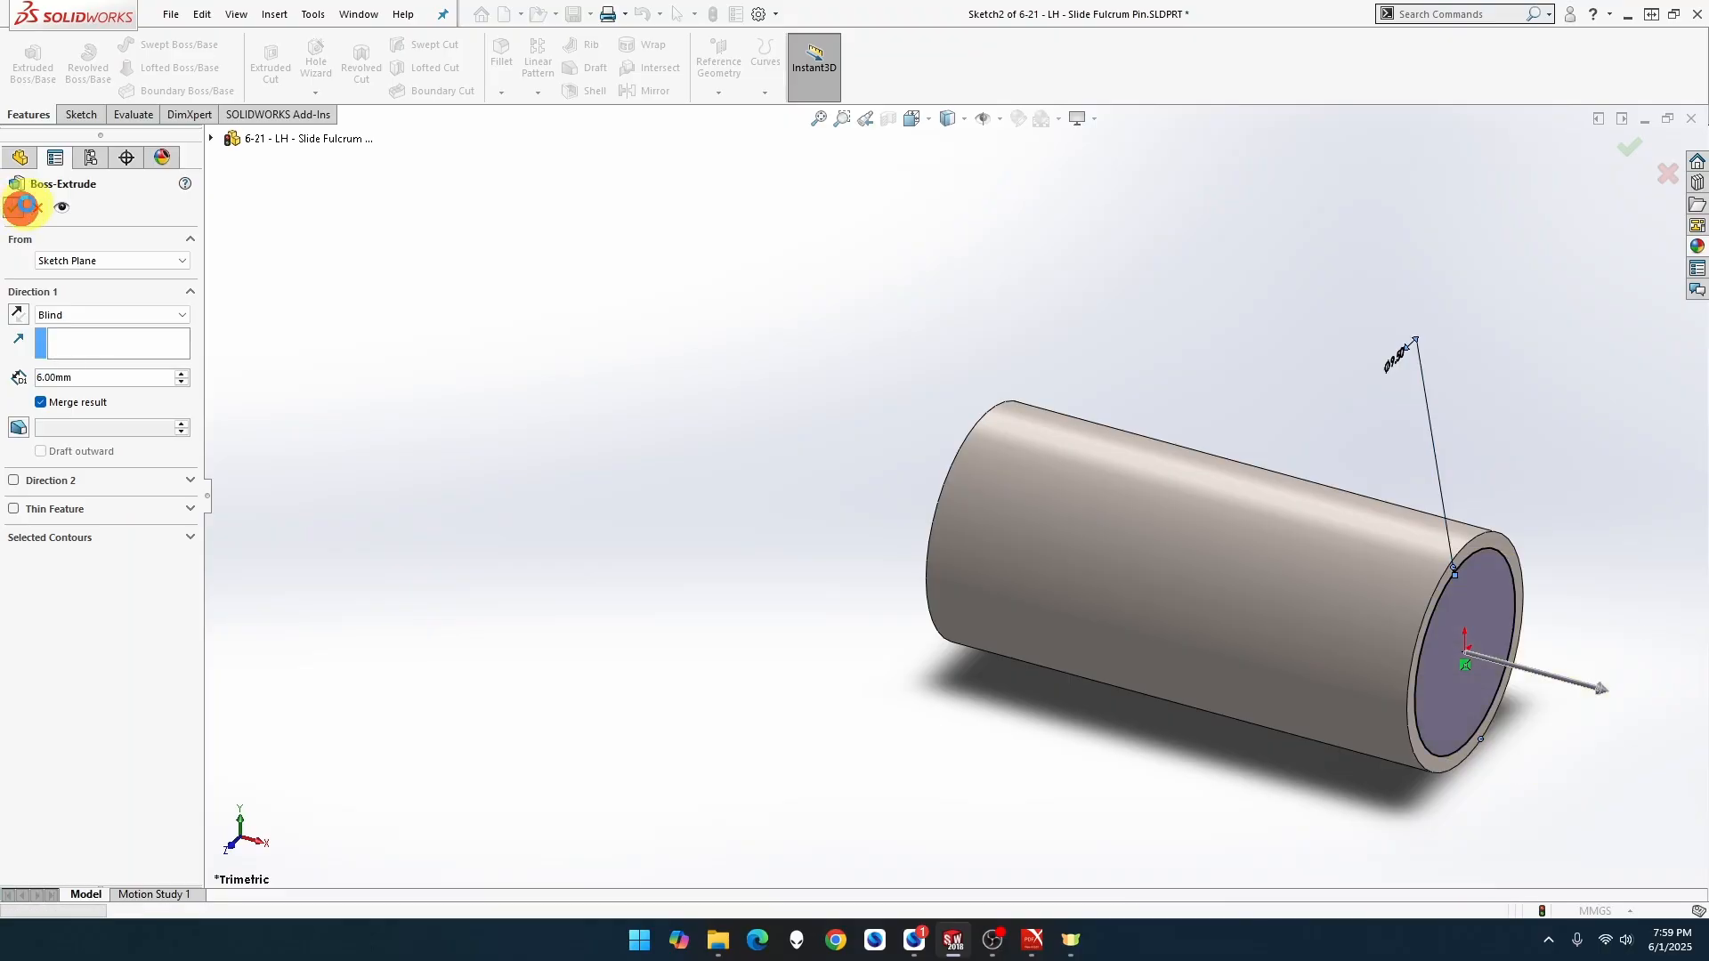
click(813, 125)
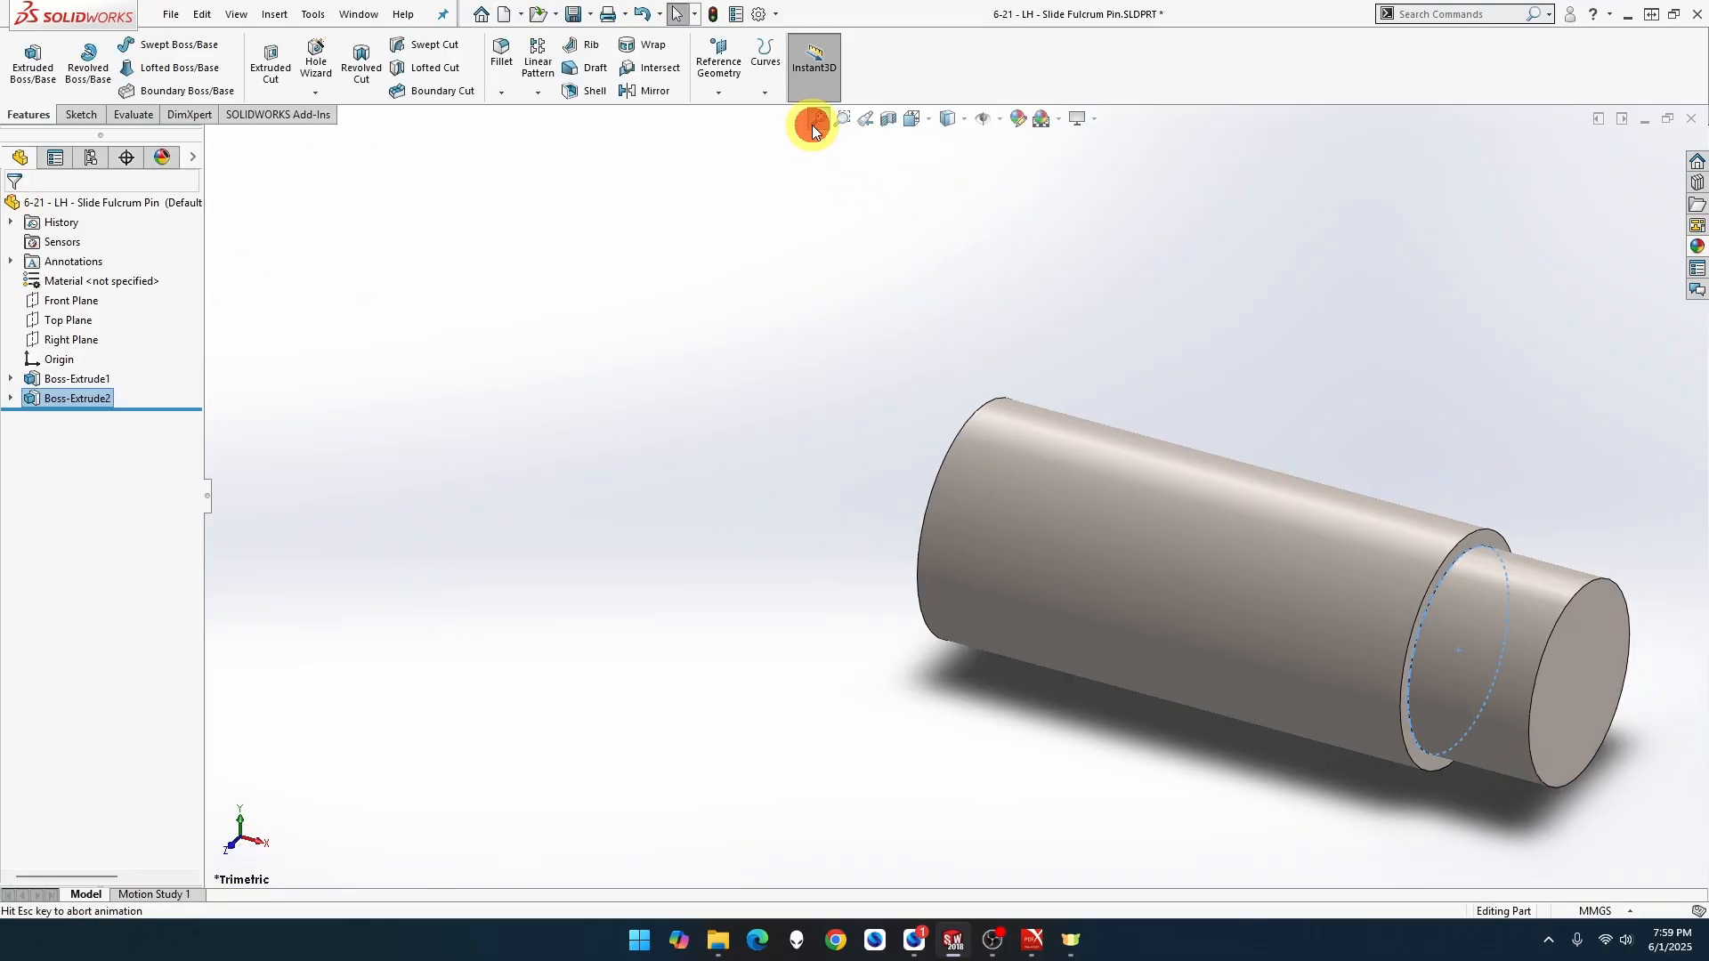
Close the finished LH slide fulcrum pin part and create a new part from the Part MMGS template.
click(1113, 238)
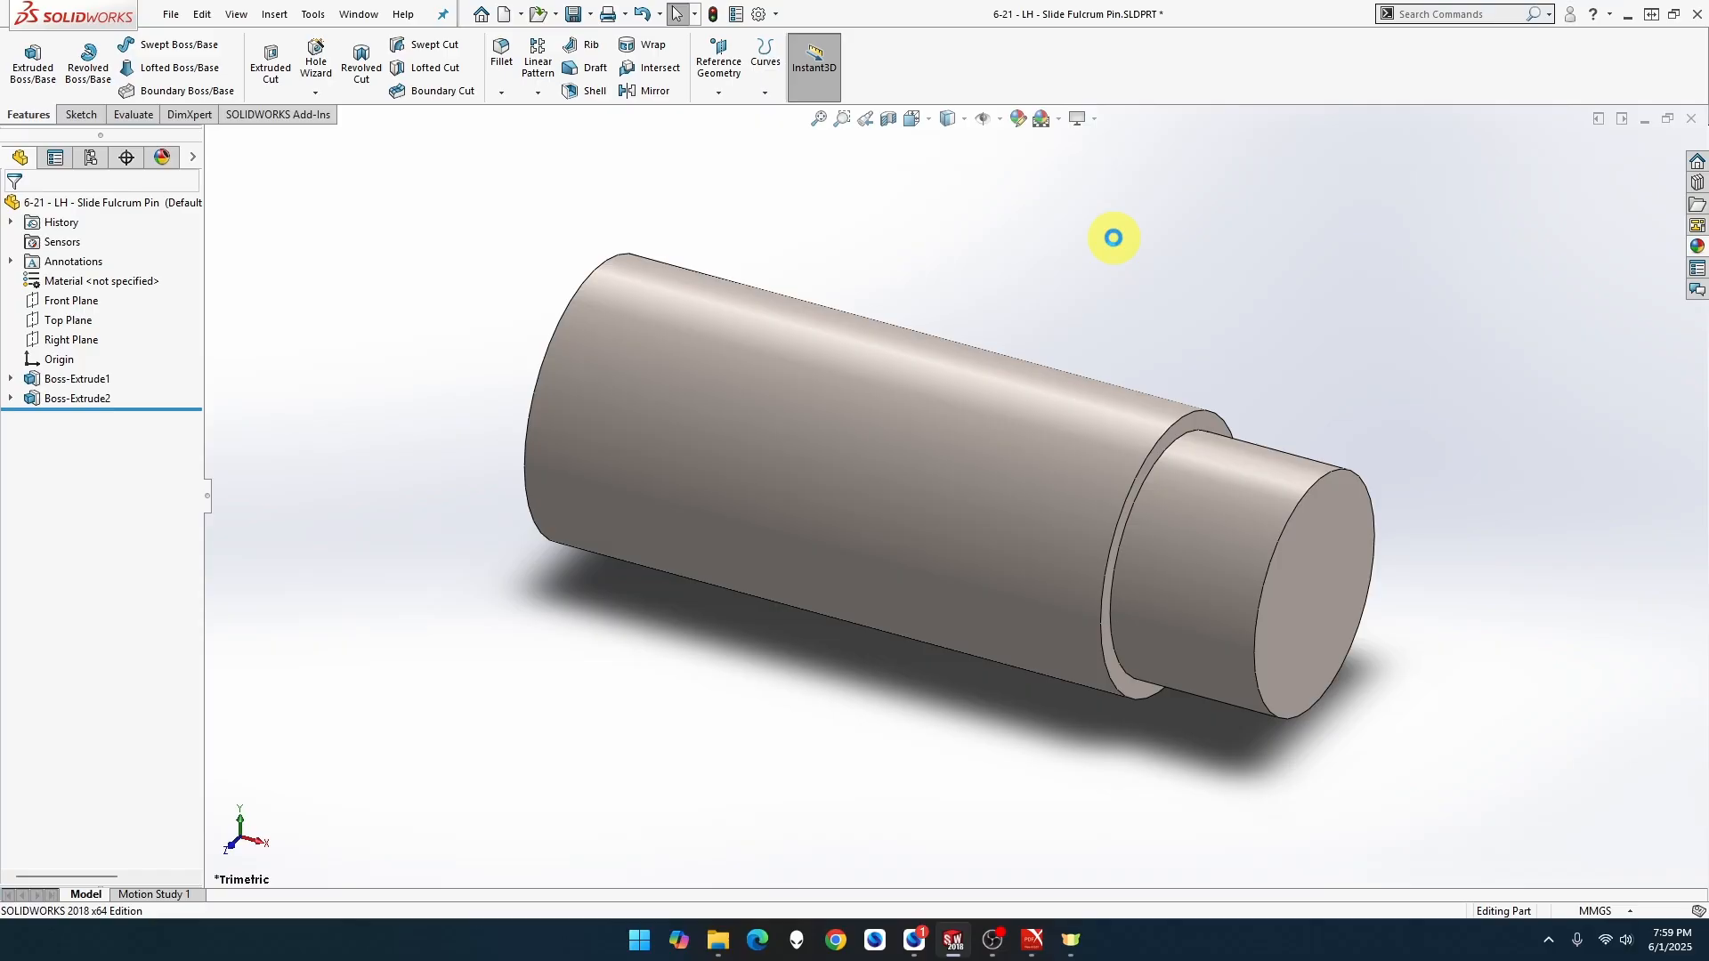
click(1692, 122)
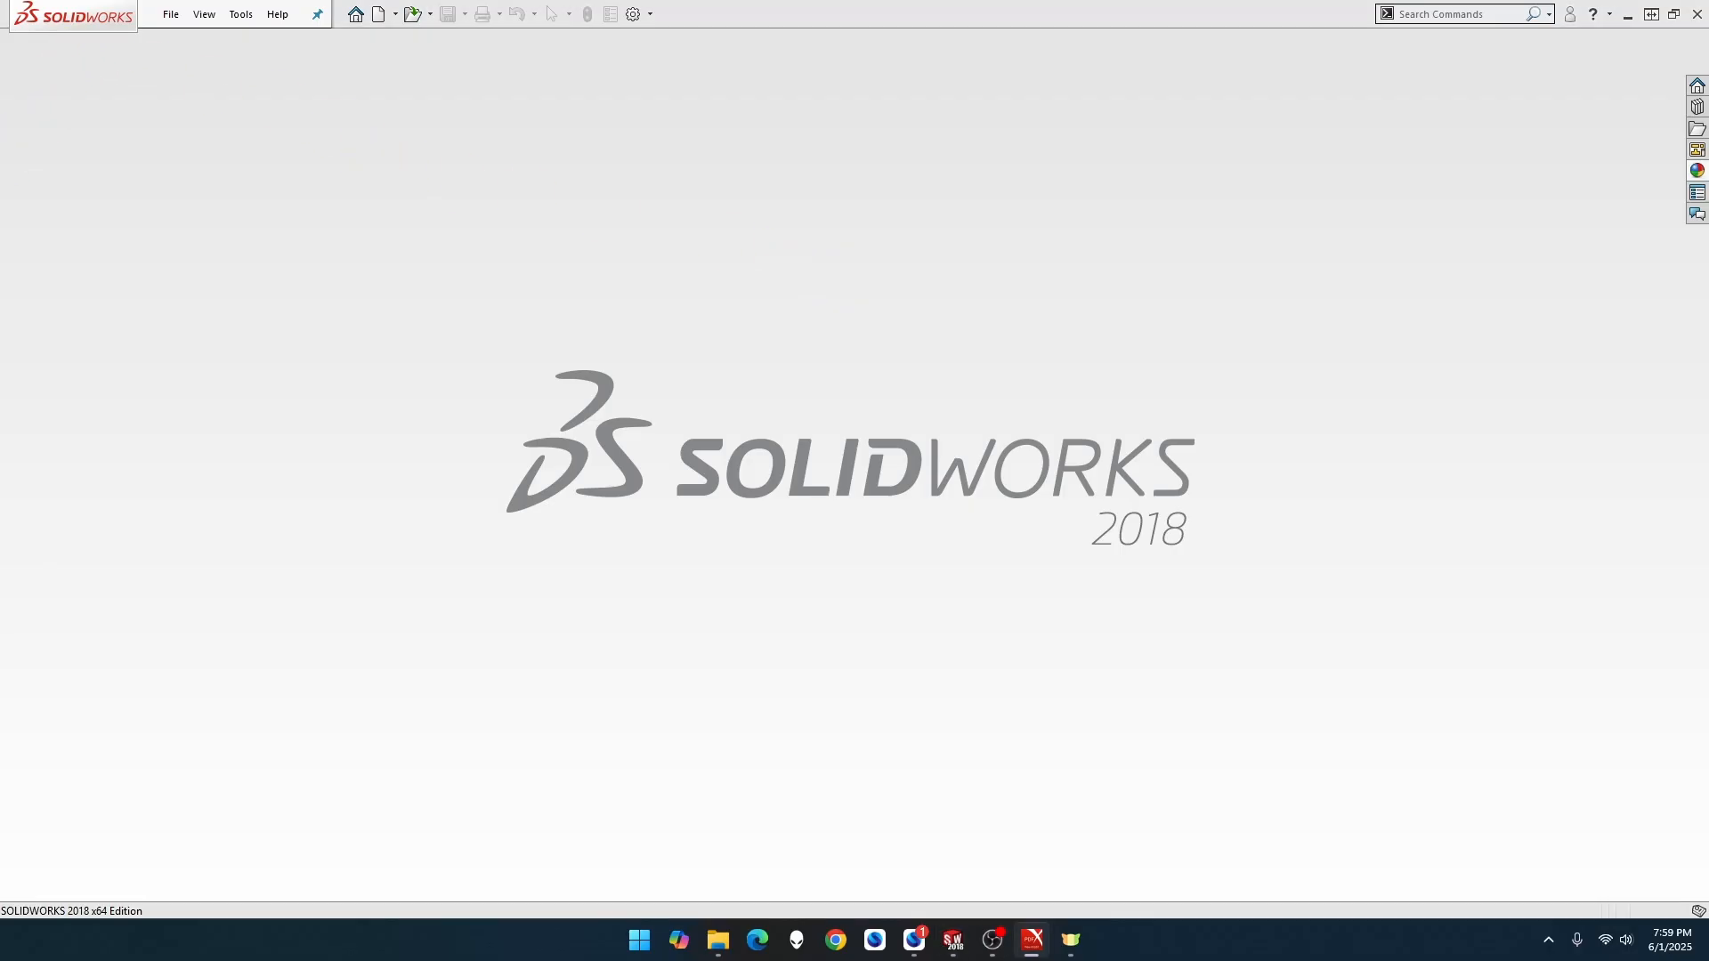
click(174, 16)
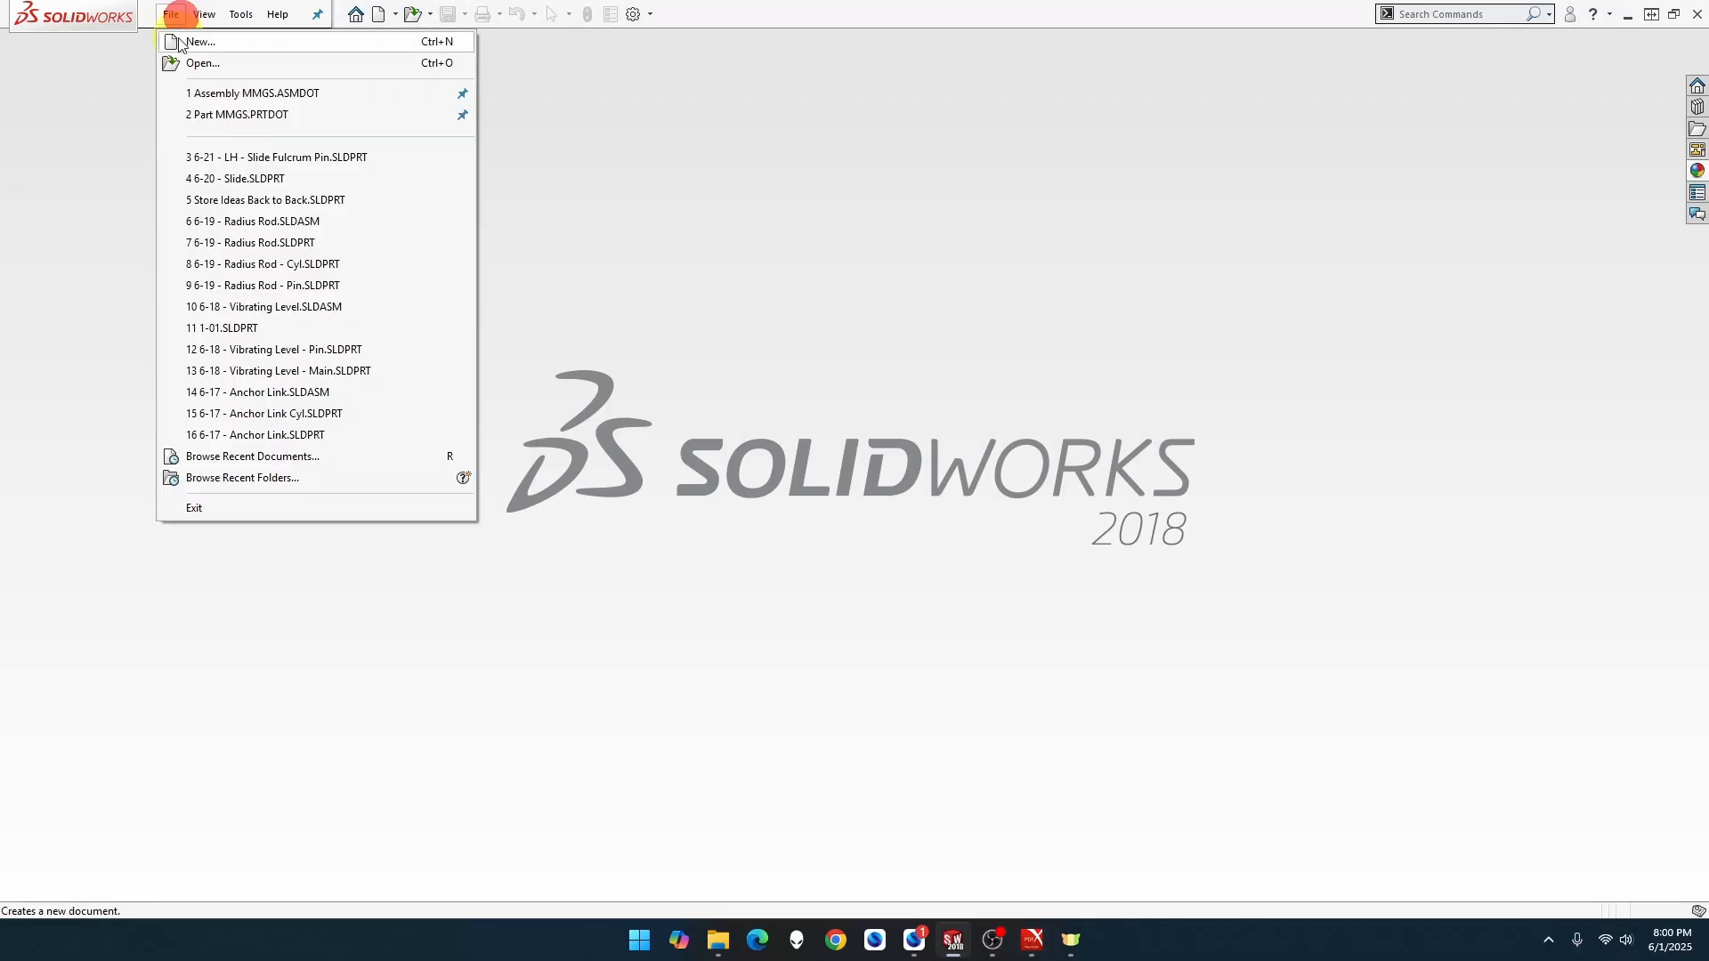
click(182, 39)
double_click(529, 336)
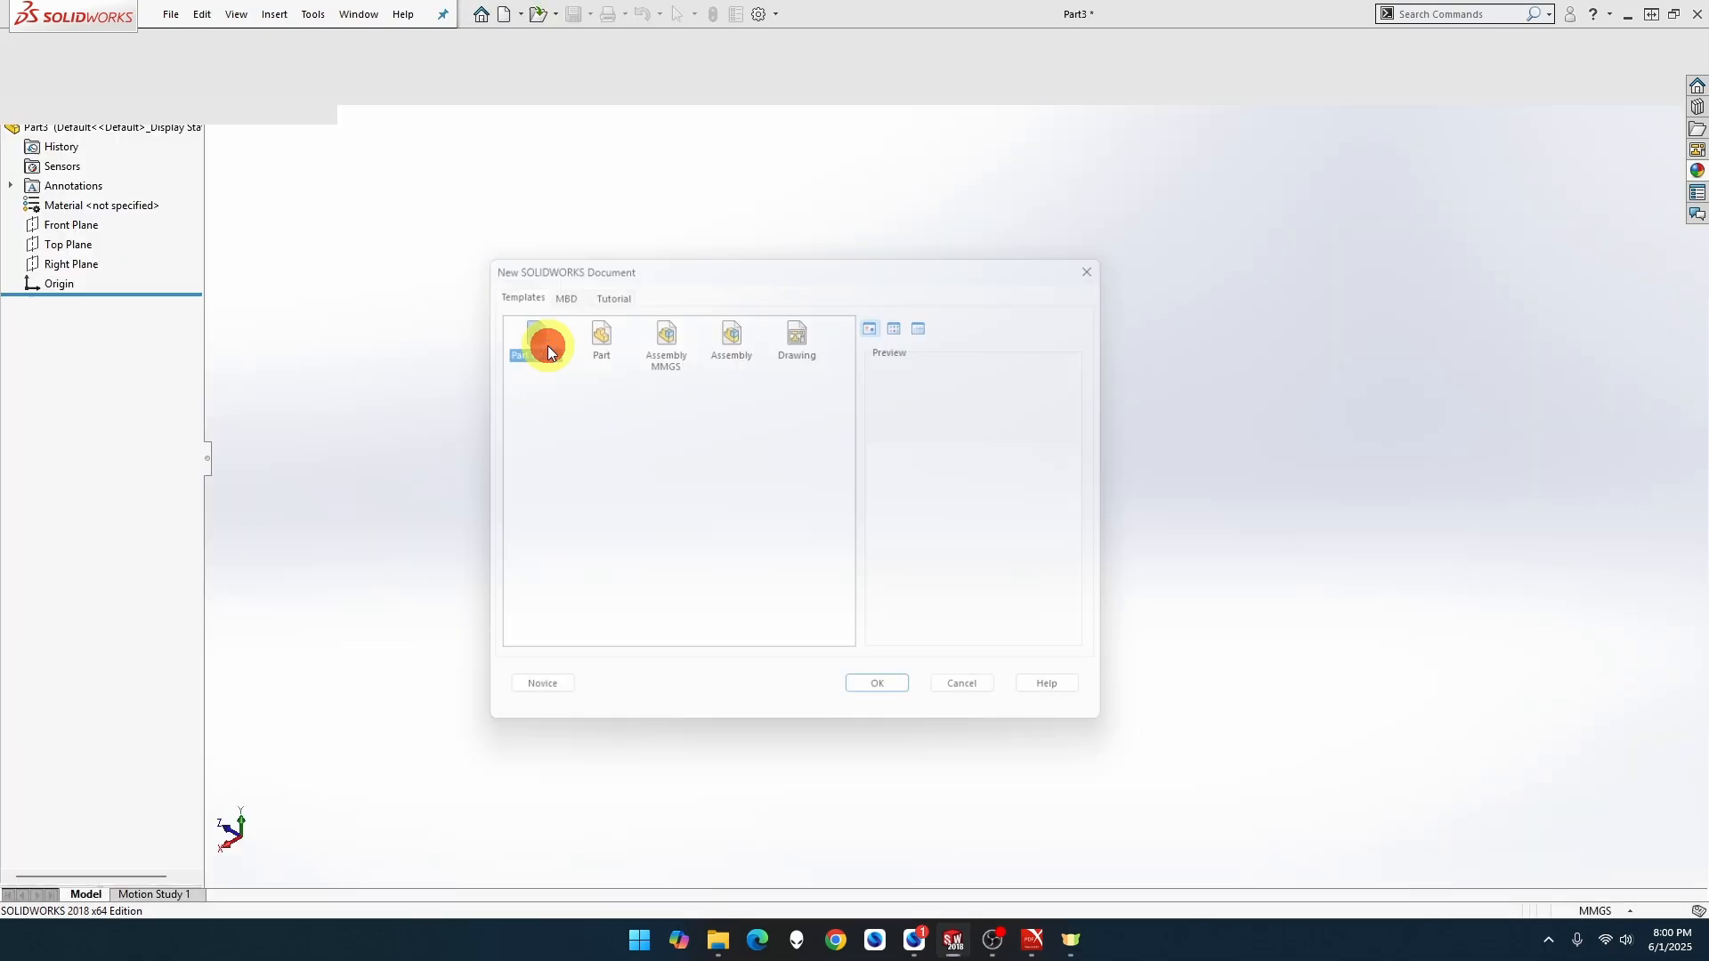
Sketch a circle with a radius of about 37.2 mm on the Right Plane, centred on the origin.
click(80, 342)
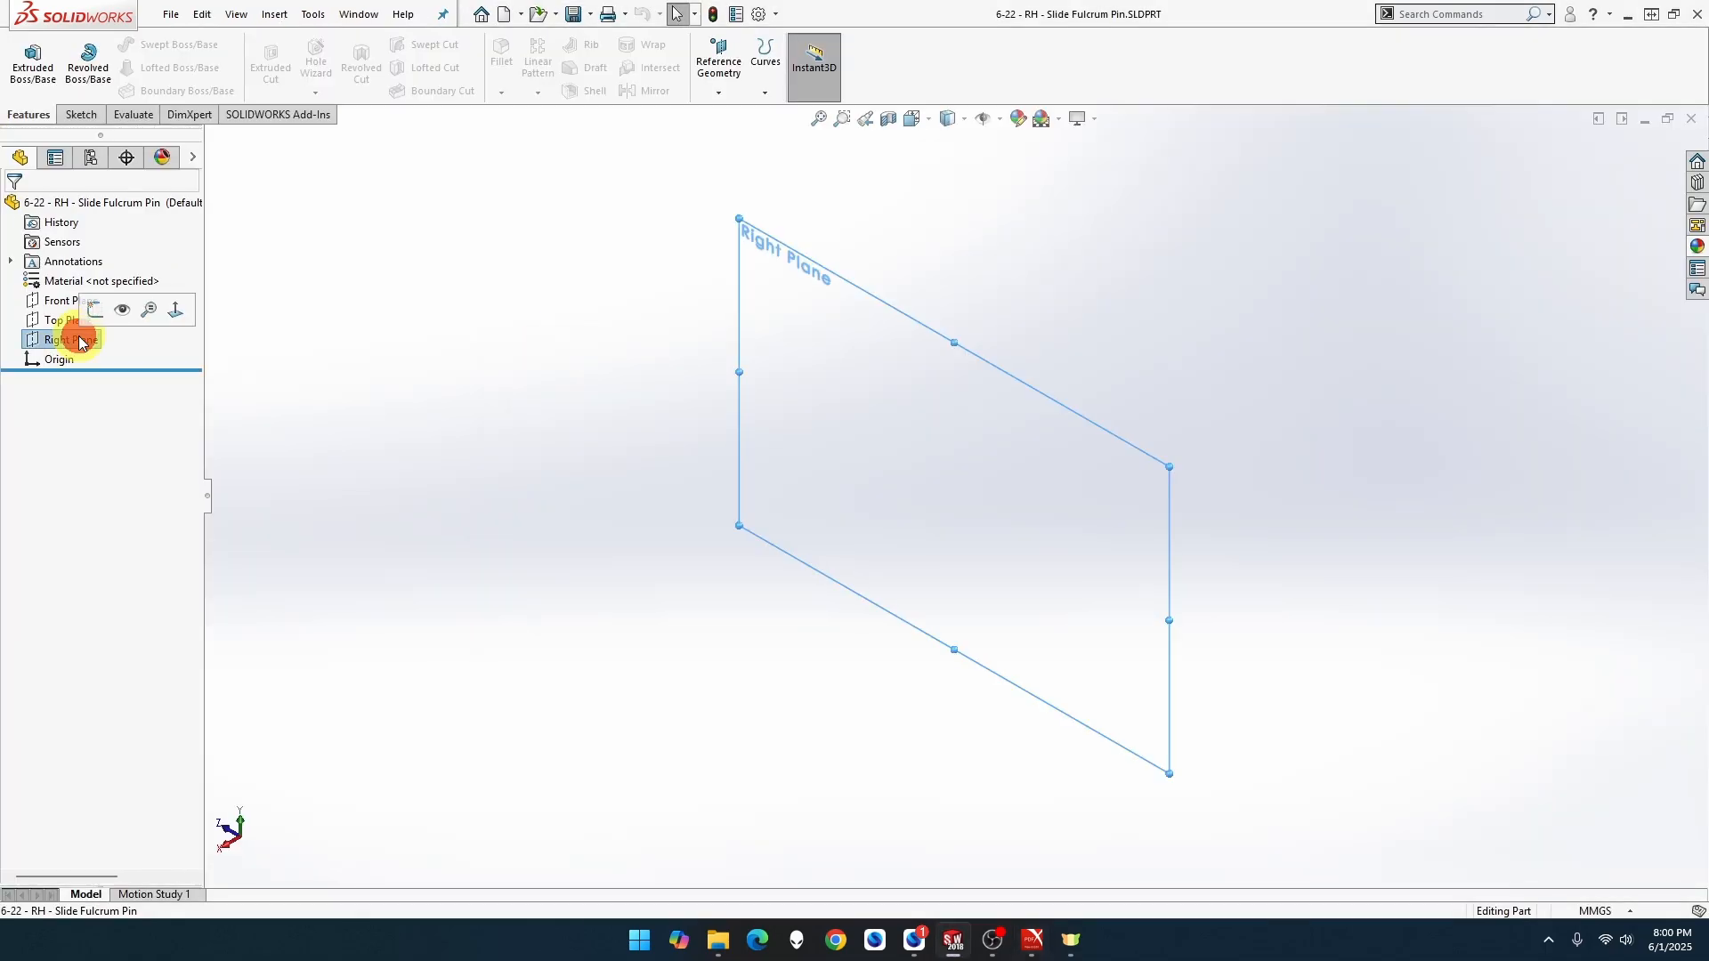
click(71, 309)
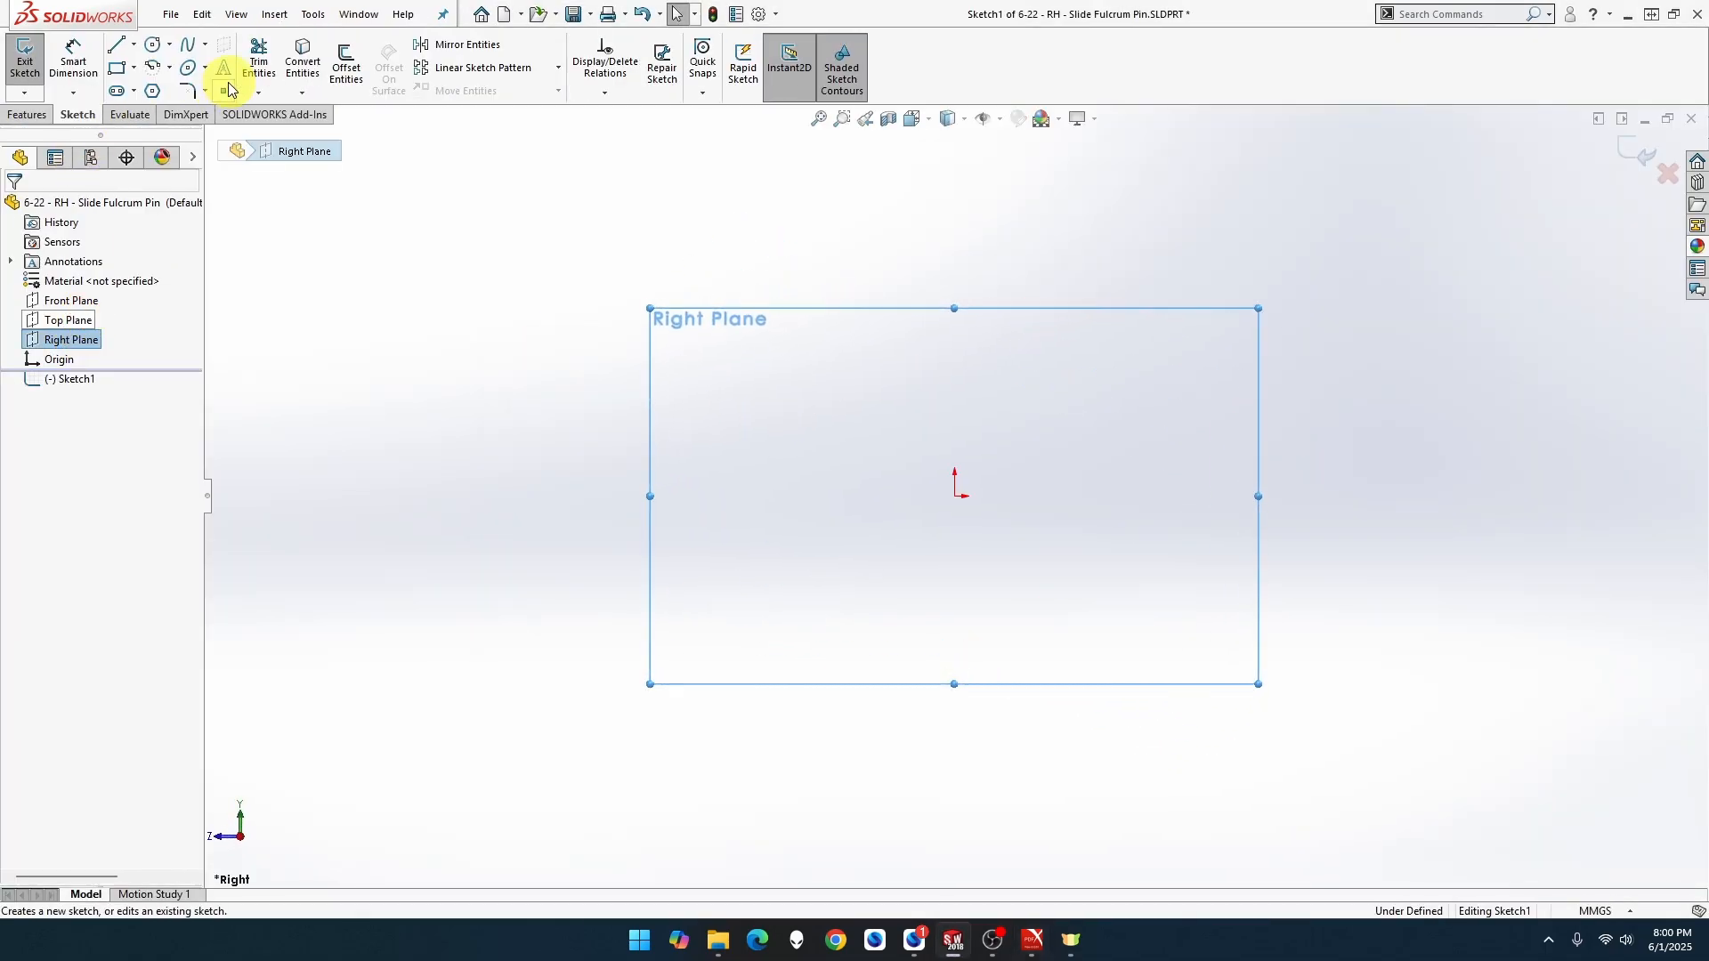
click(153, 44)
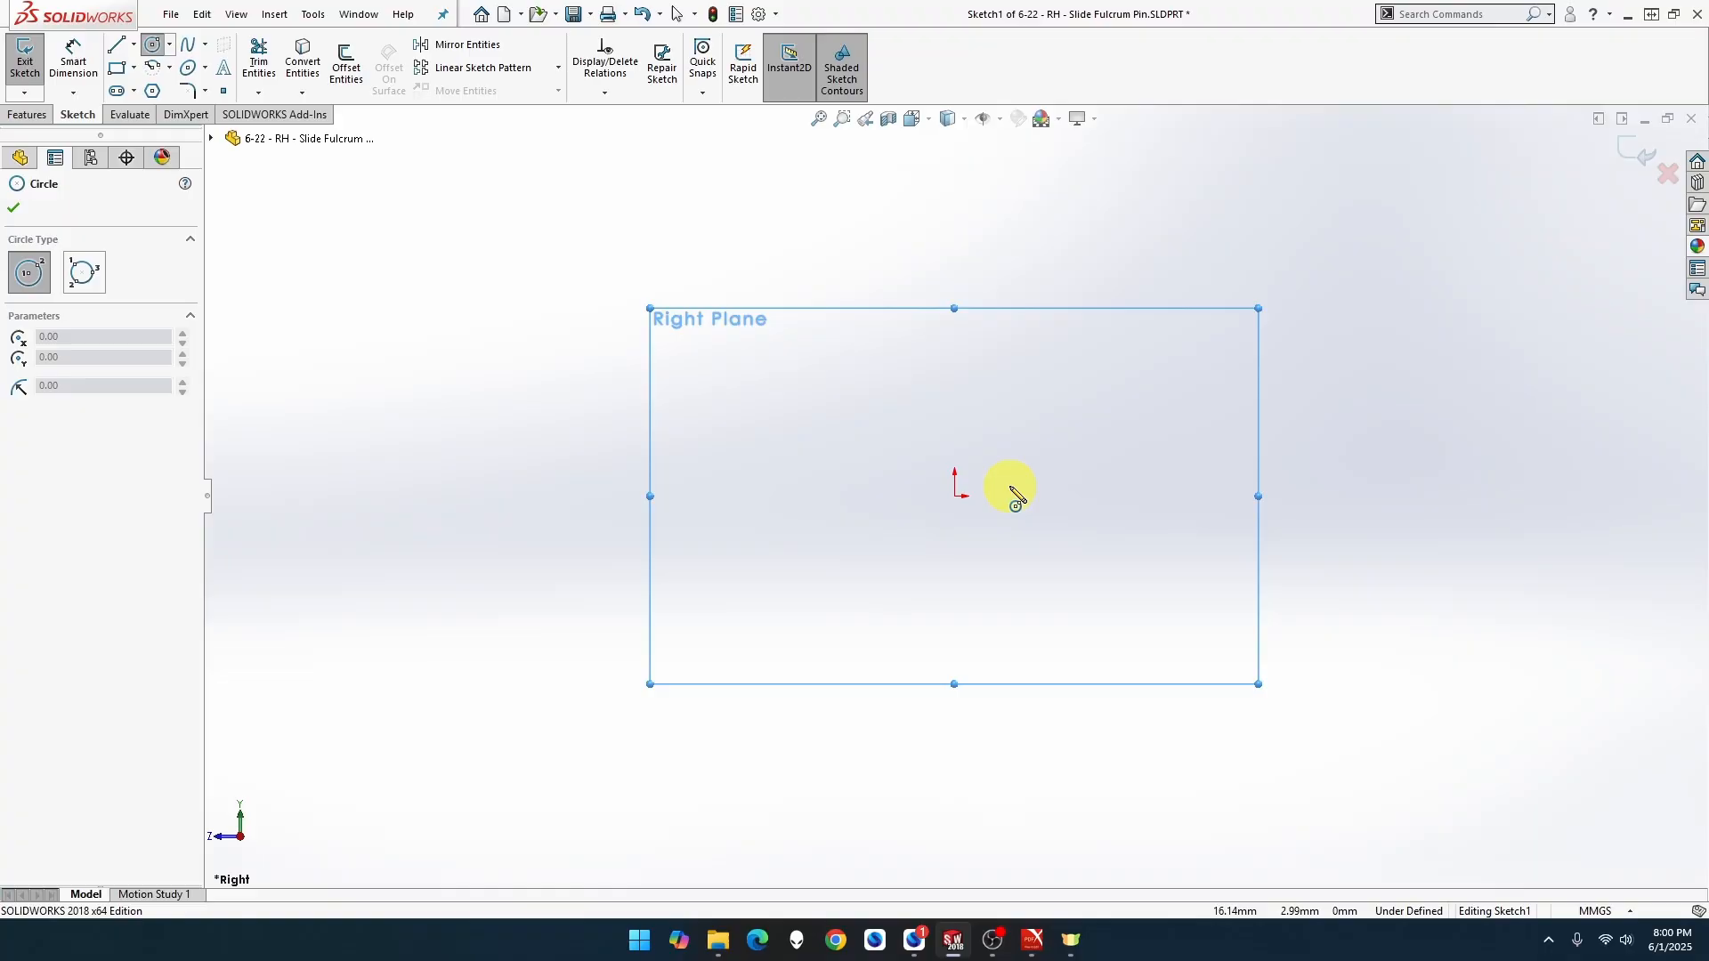
click(954, 495)
click(1032, 396)
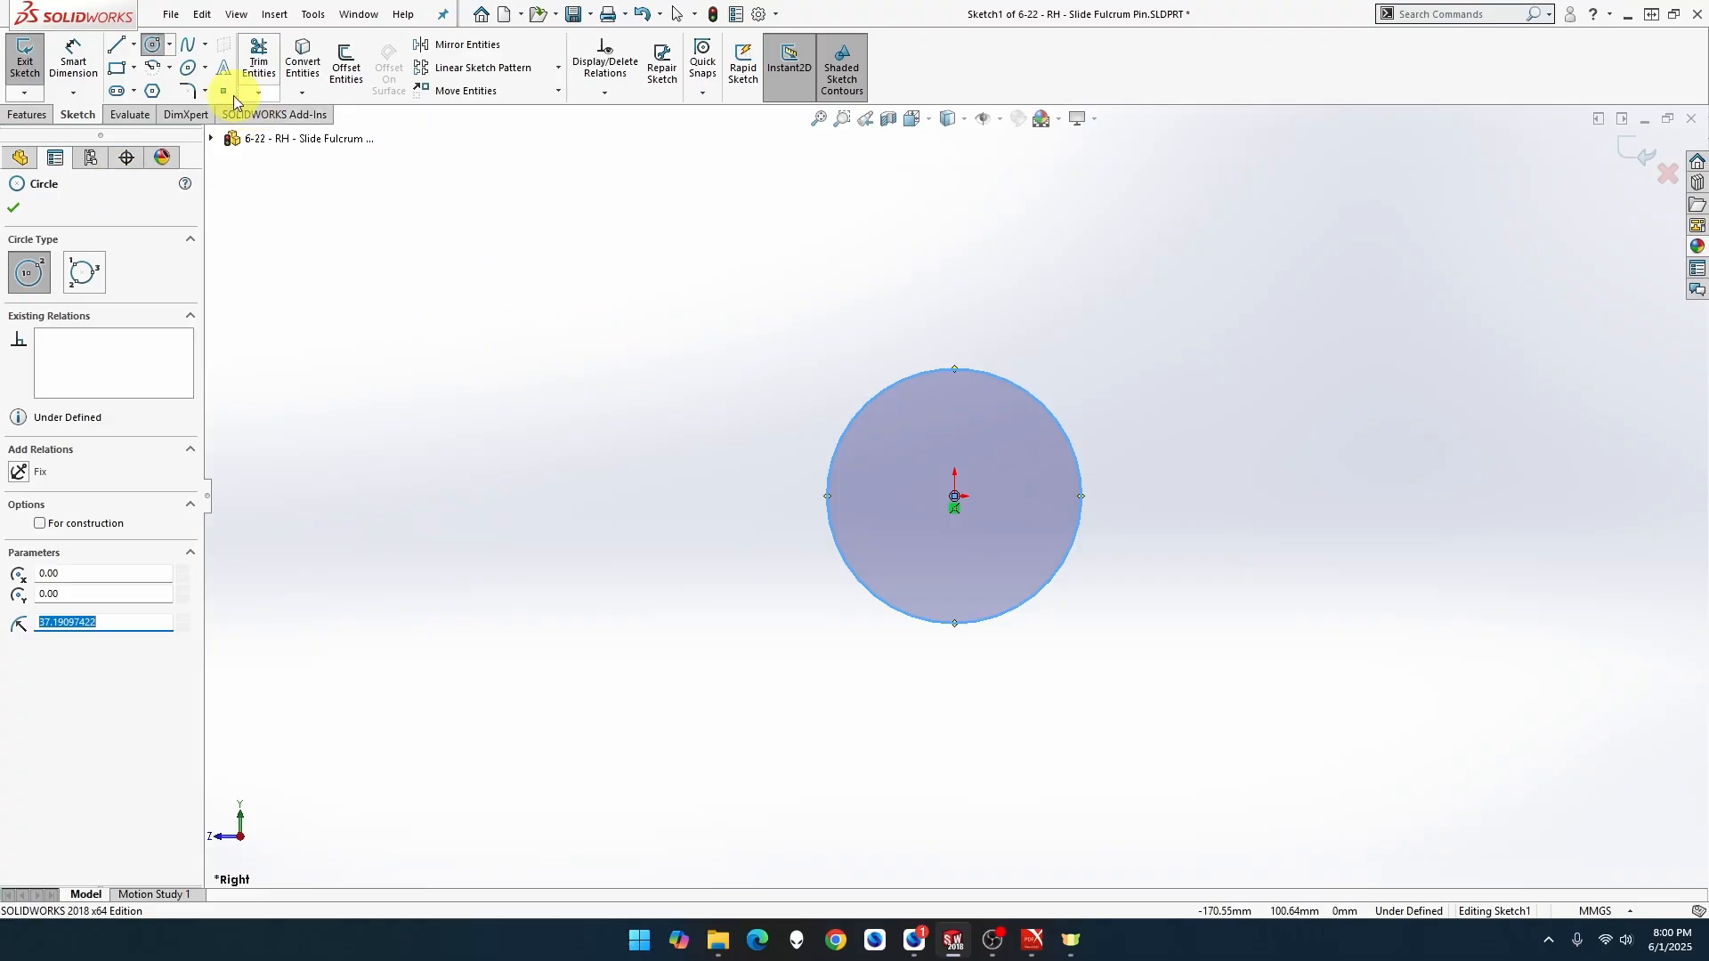
Dimension the circle on the Right Plane with a diameter of 11 mm.
click(91, 75)
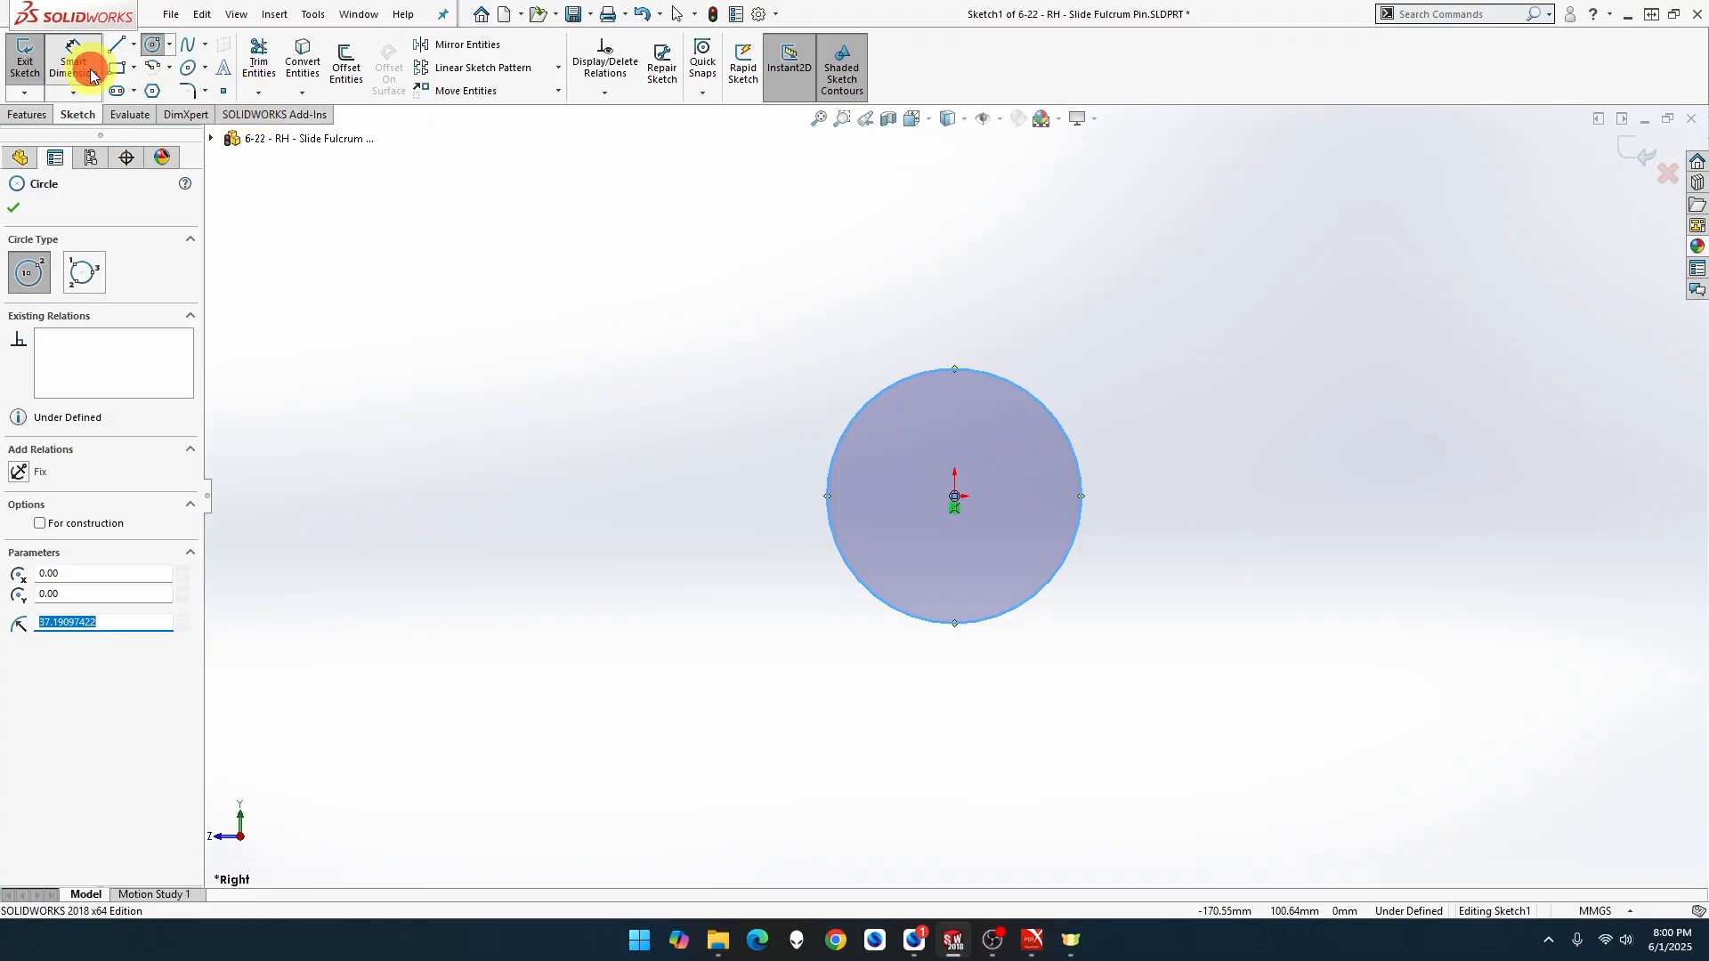
click(885, 391)
click(712, 297)
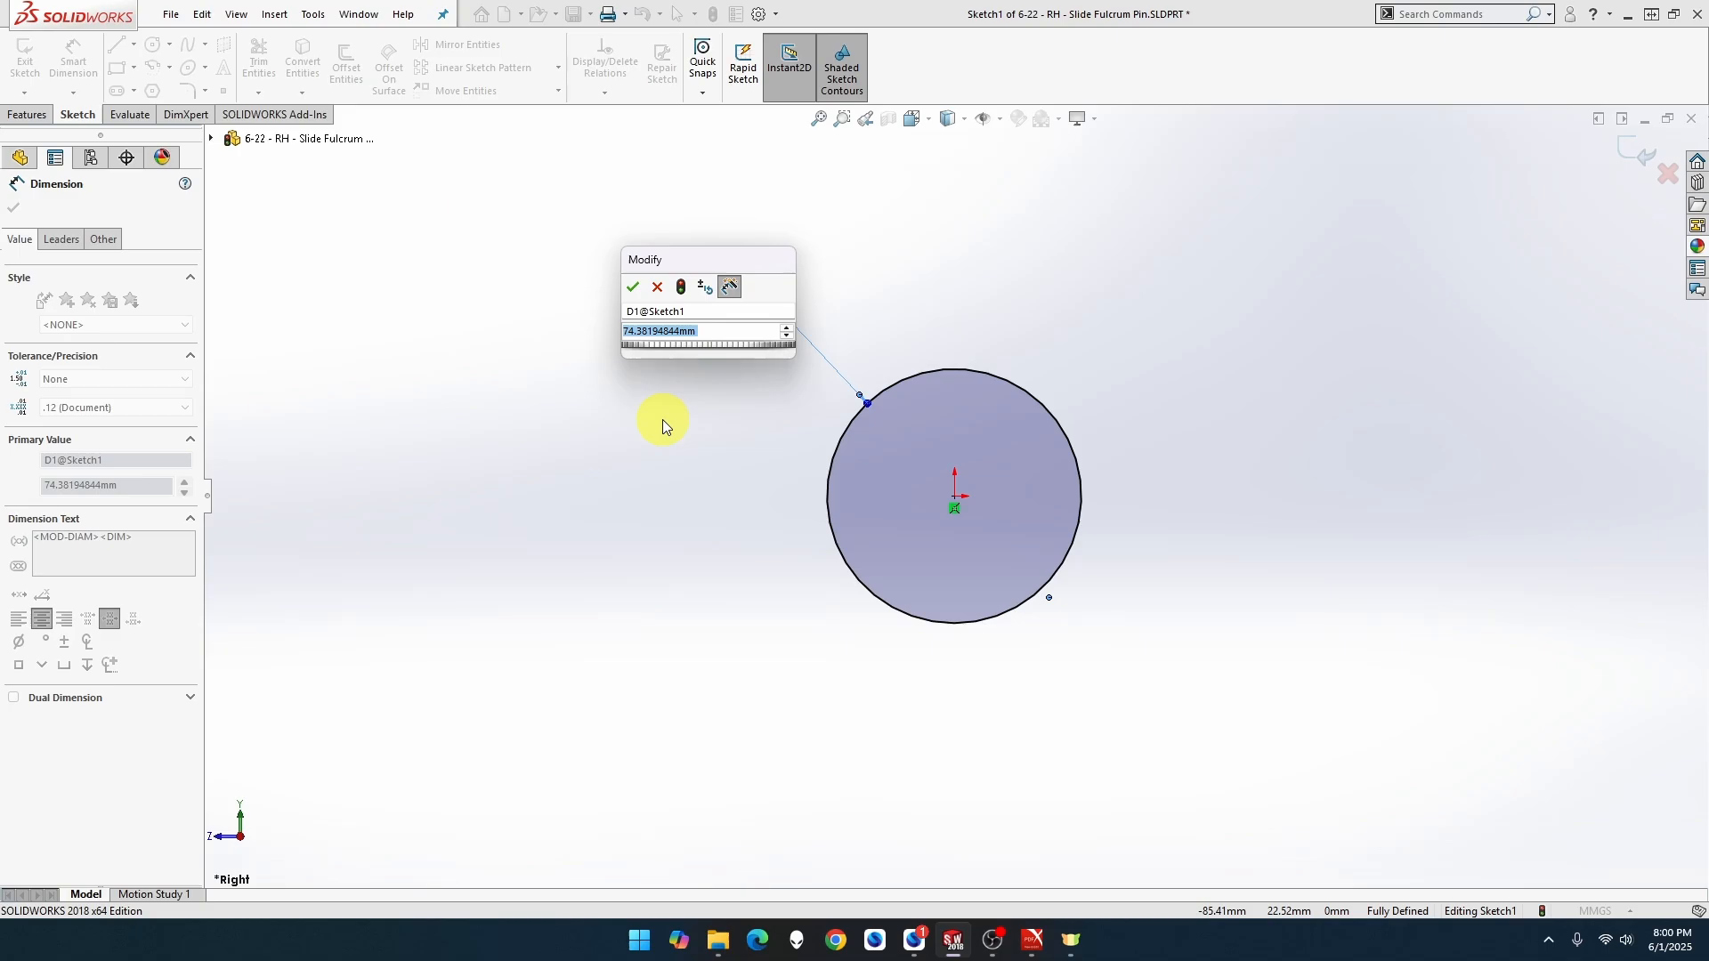
text(11)
key(Return)
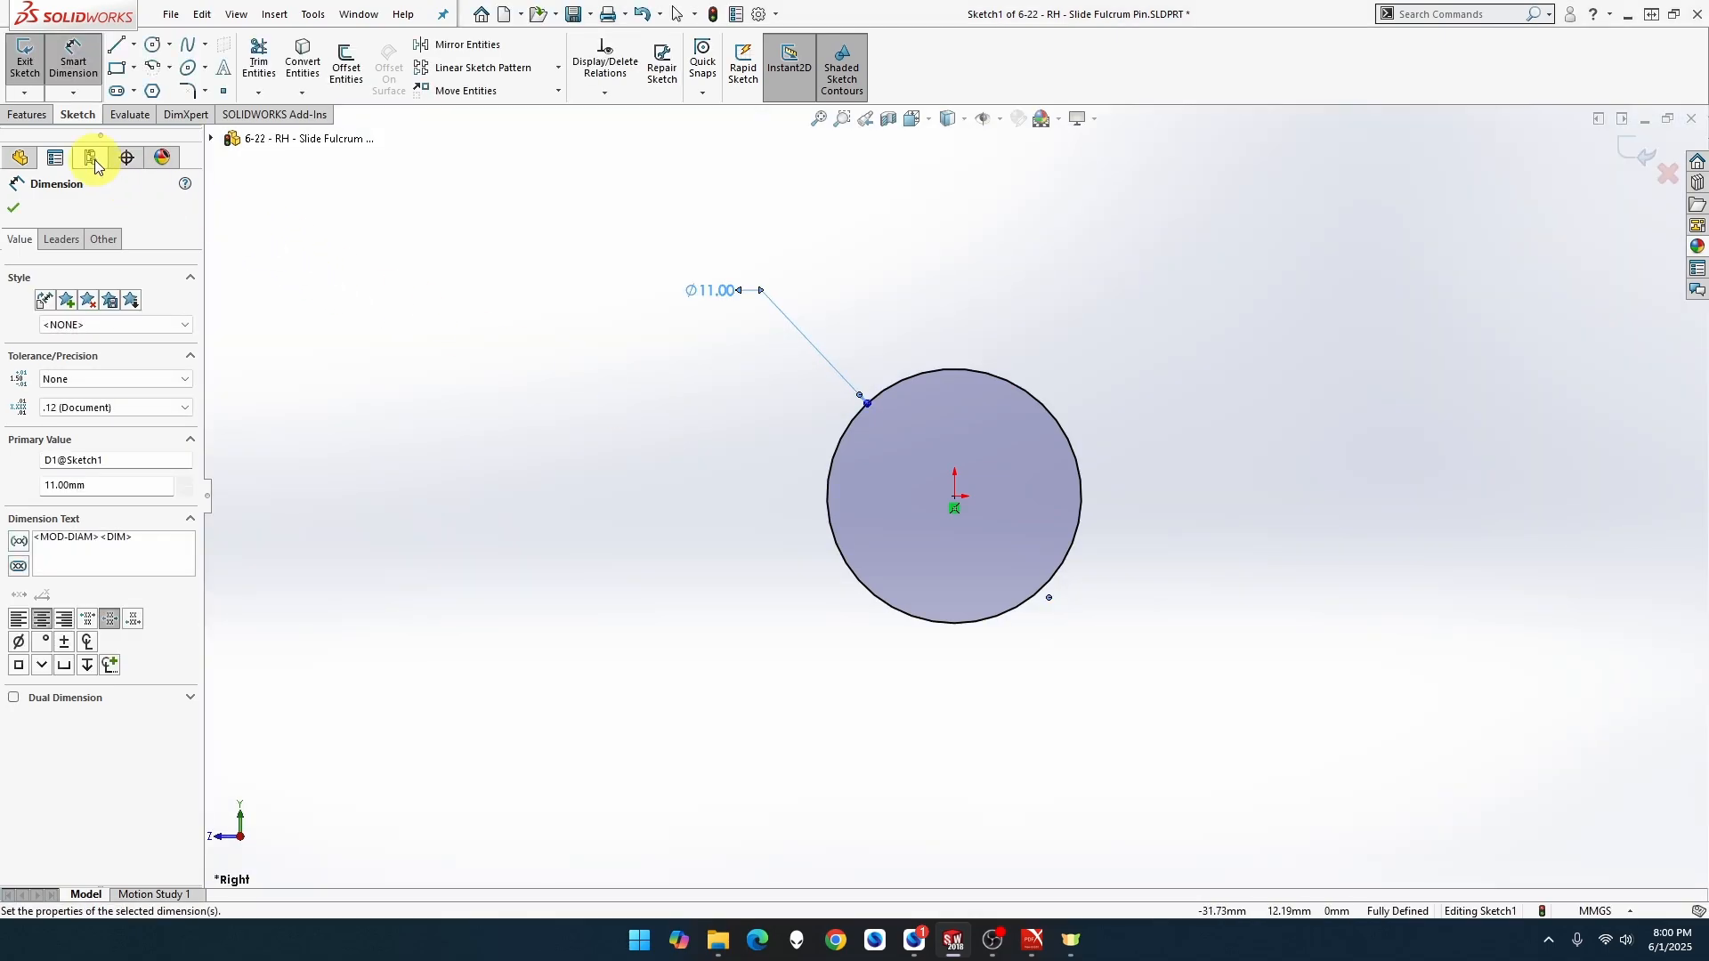
Extrude the 11 mm circle as a blind boss 44.5 mm deep.
click(27, 114)
click(27, 67)
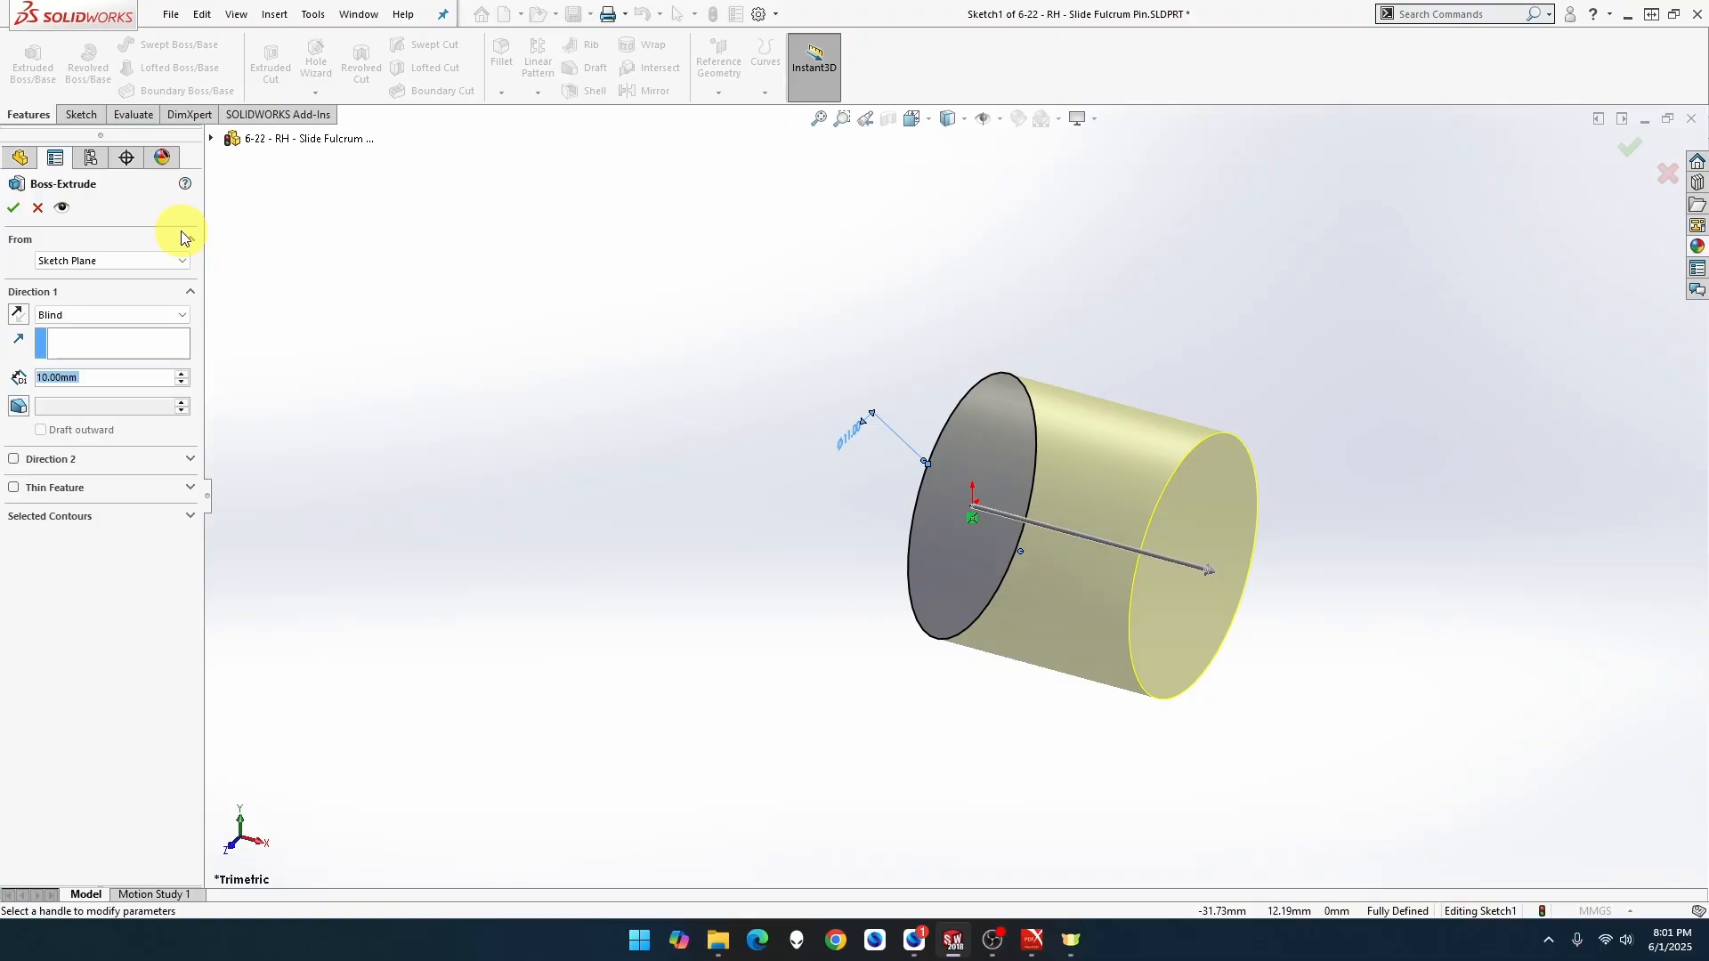
text(44.5)
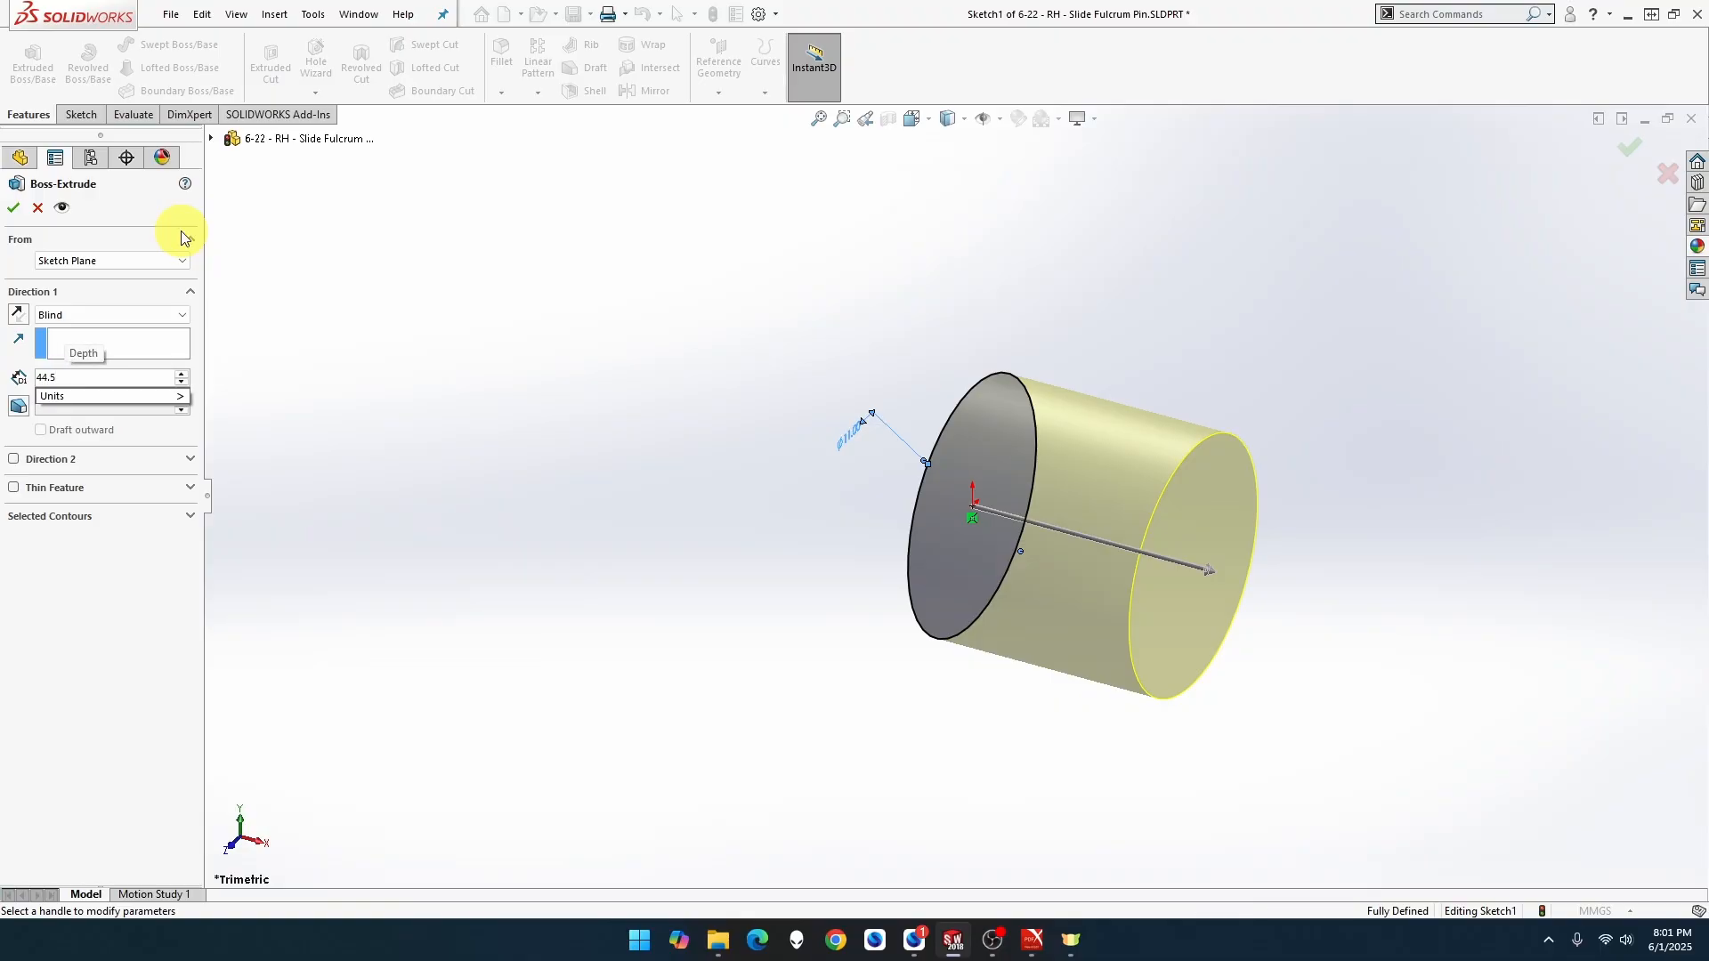
key(Return)
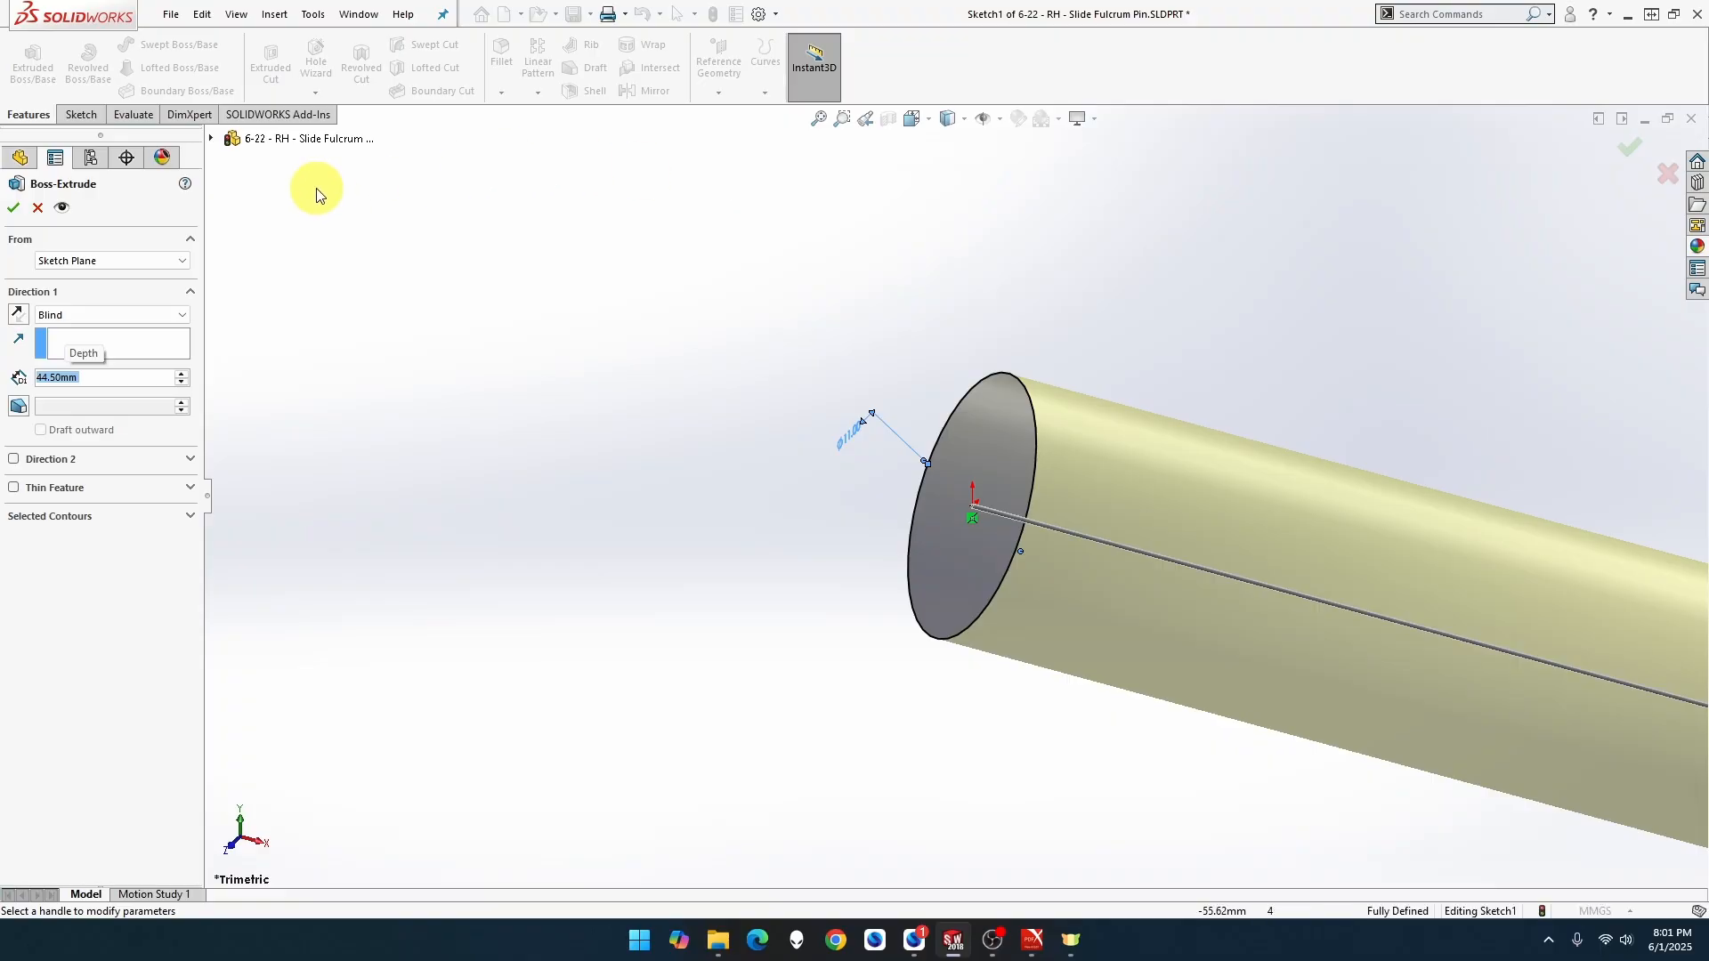
click(14, 209)
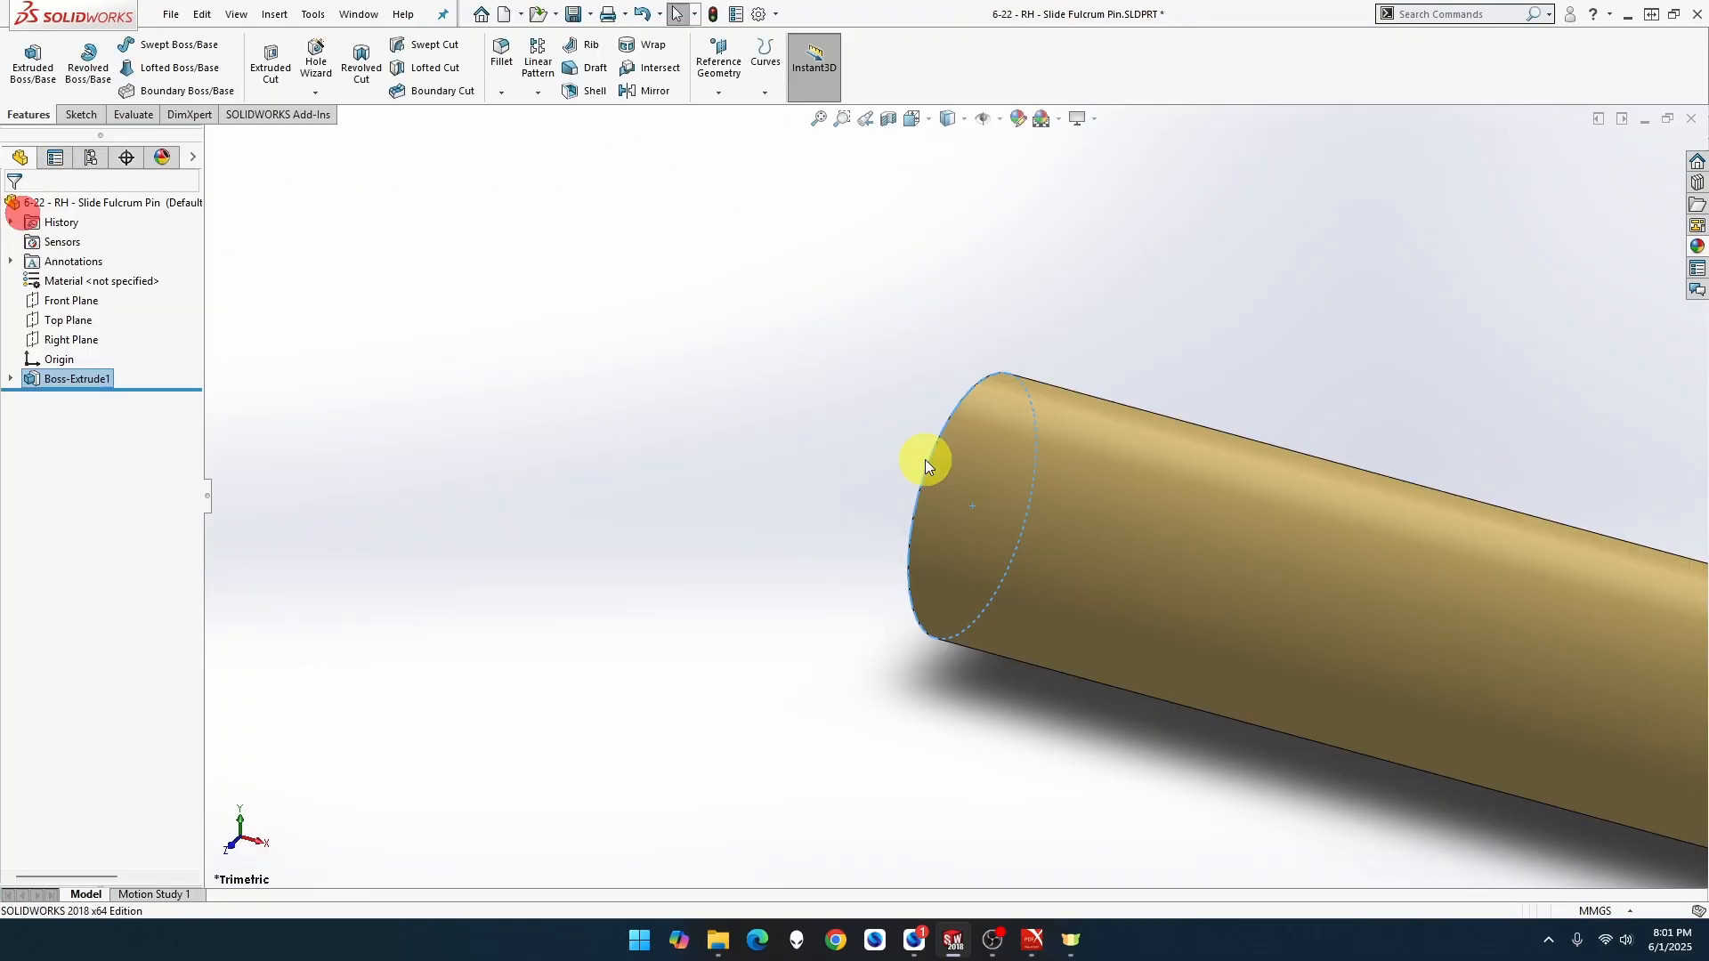
Apply the burnished steel appearance from the Metal > Steel library to the cylinder body.
click(1696, 249)
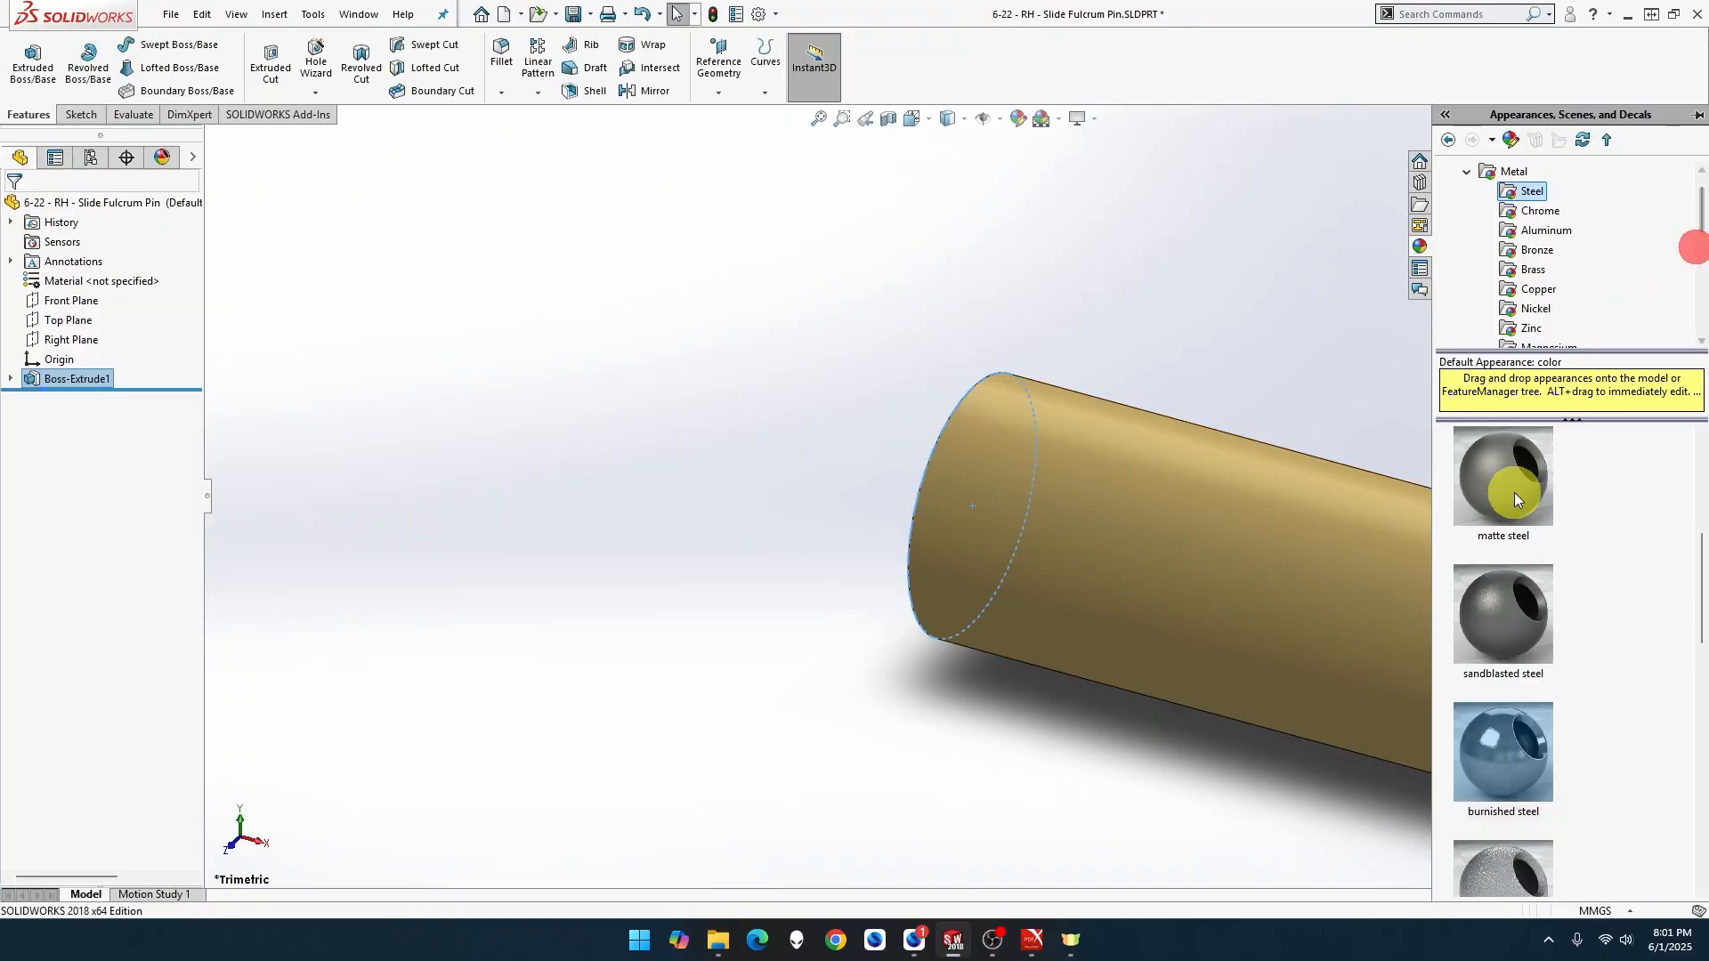
drag(1504, 794, 1507, 792)
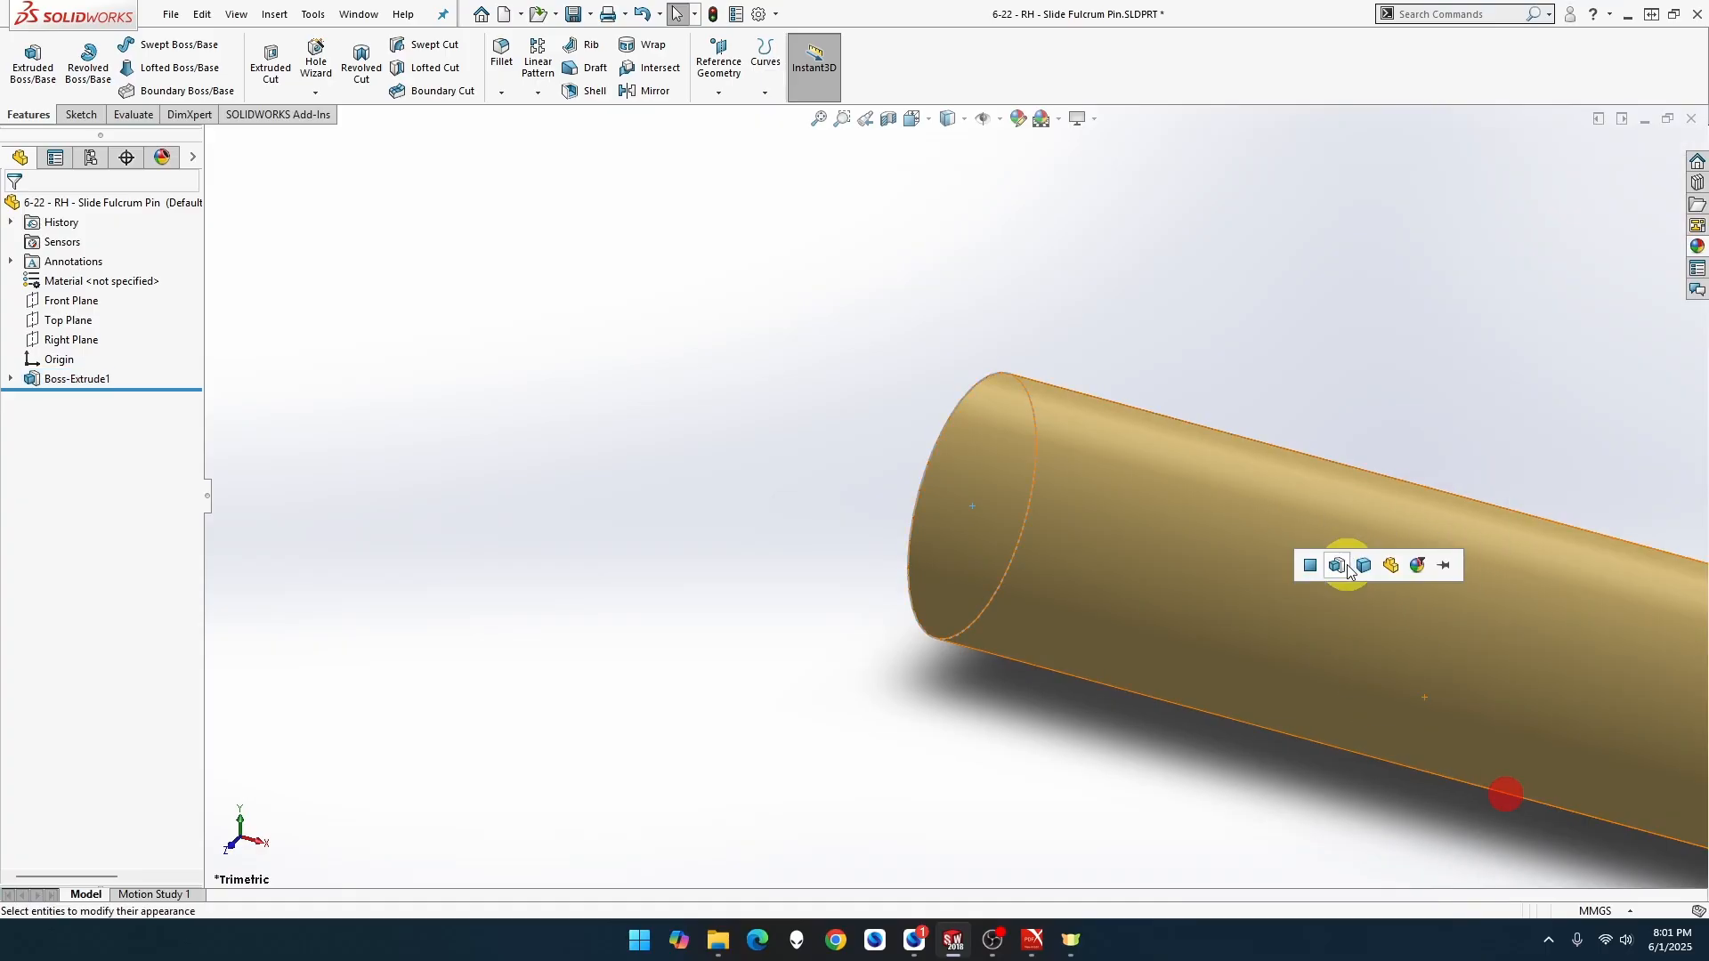
click(1366, 569)
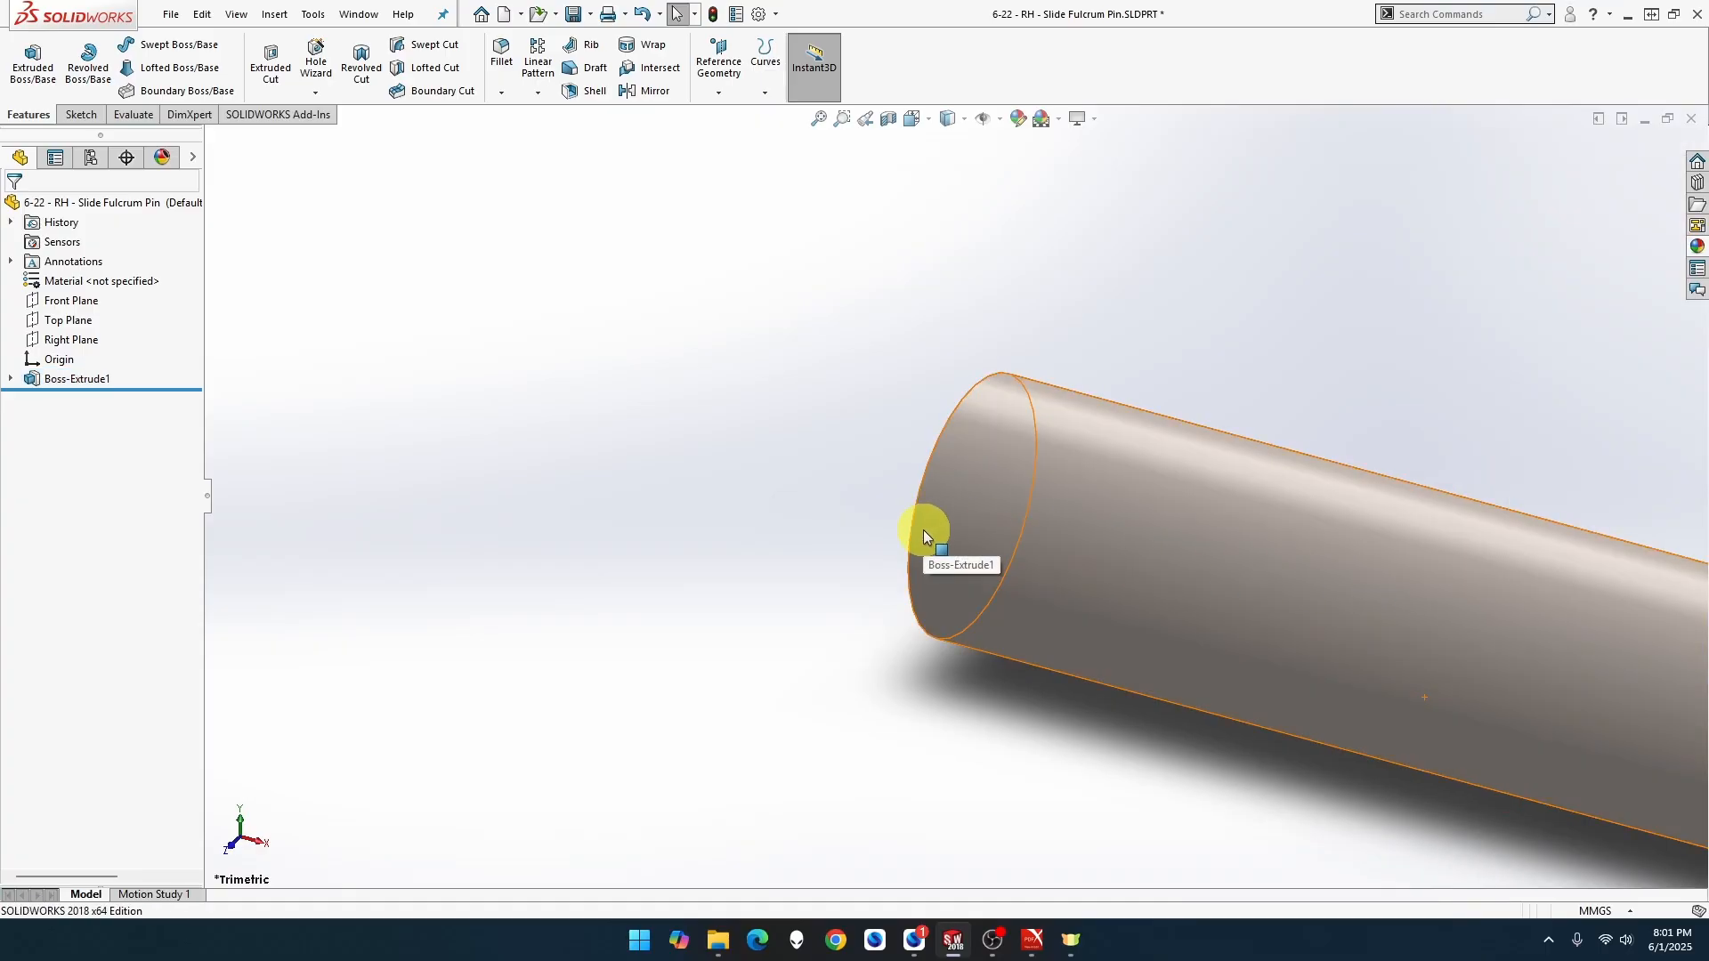
Sketch a circle with a radius of about 2.9 mm on the cylinder's end face at the origin, centred on the origin.
middle_drag(922, 530, 865, 503)
right_click(856, 497)
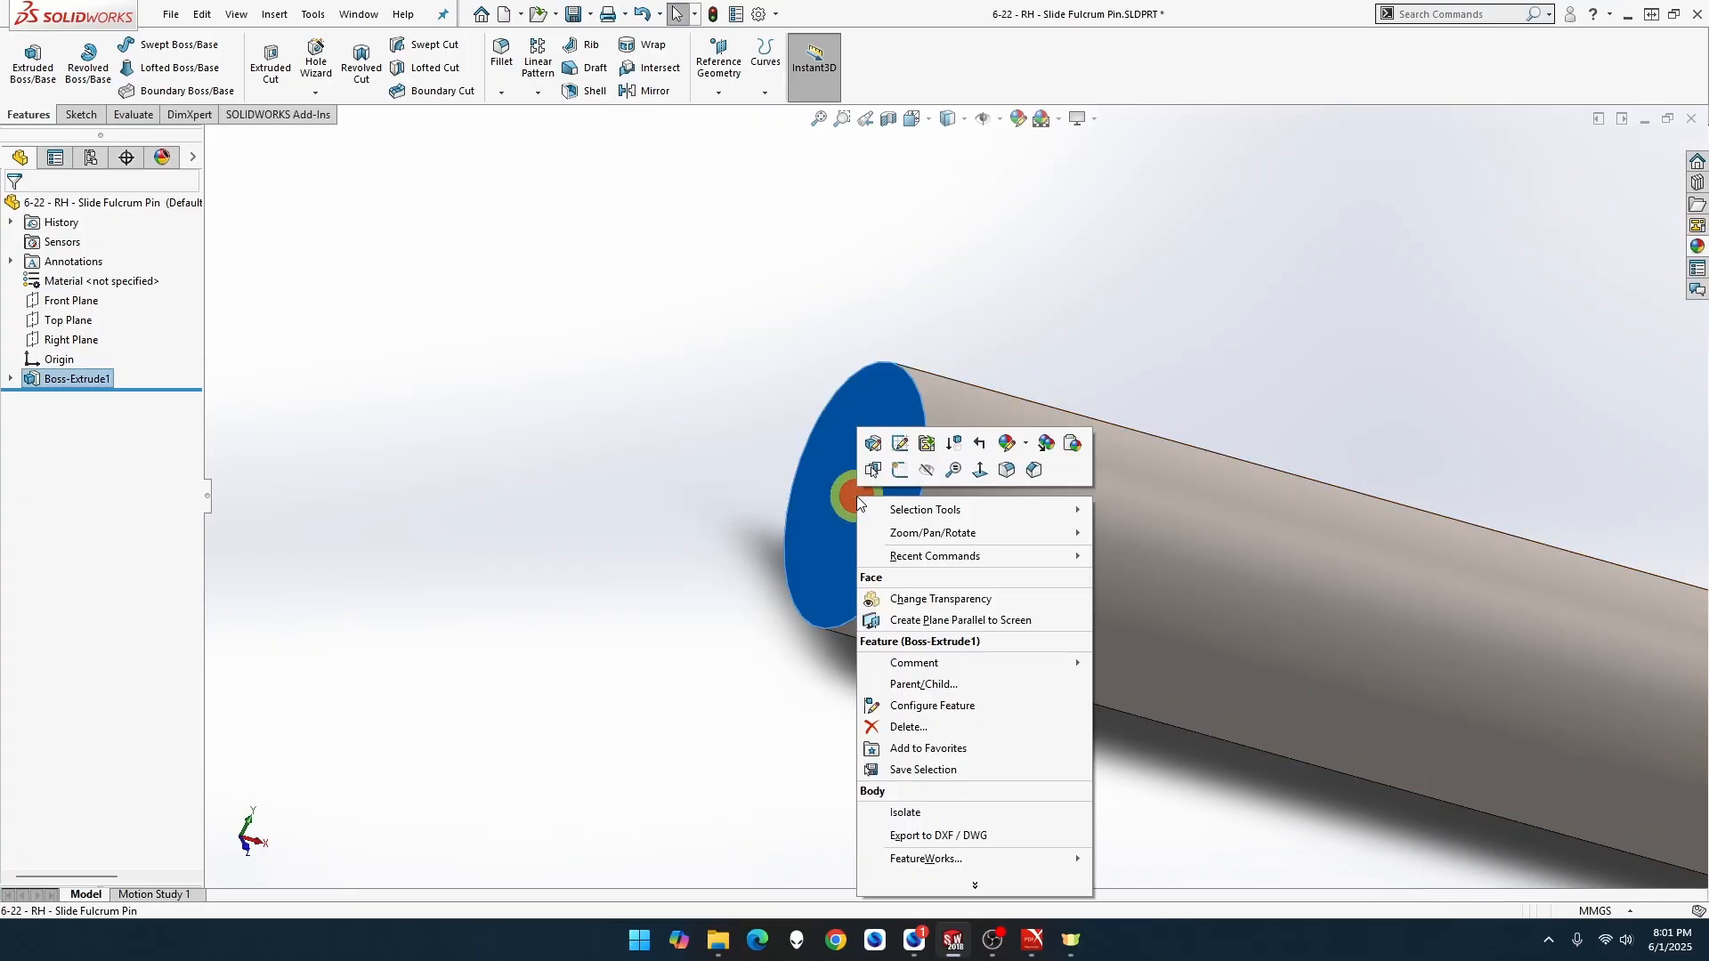
click(899, 470)
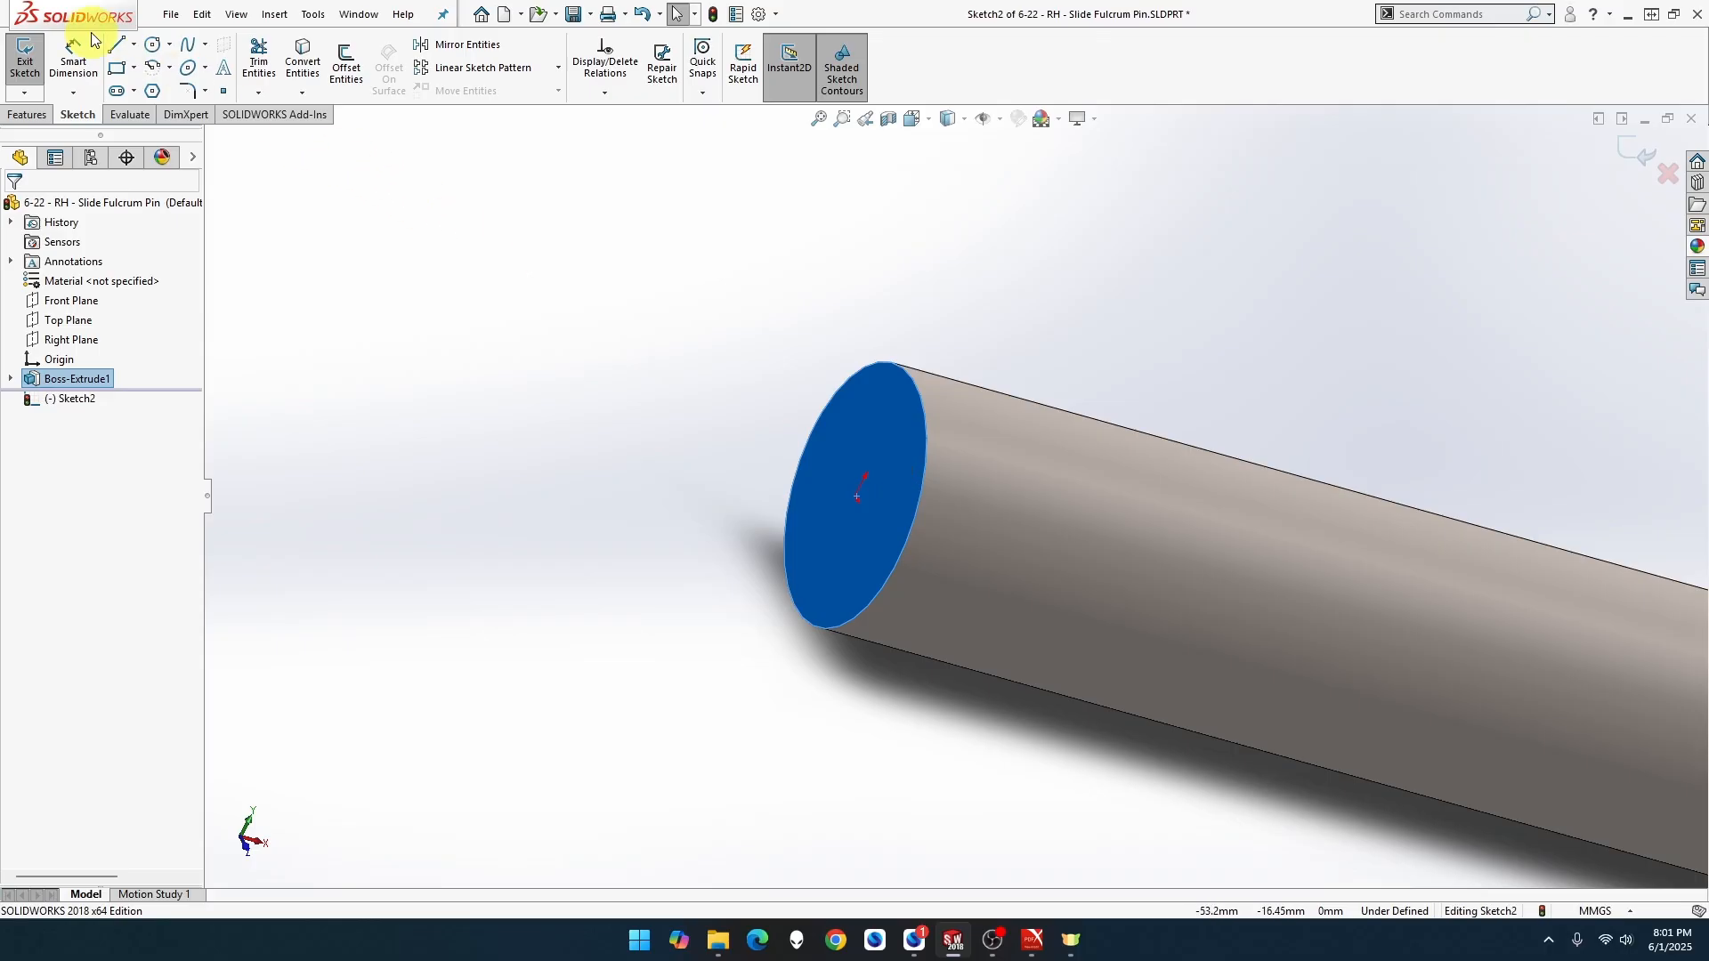
click(153, 44)
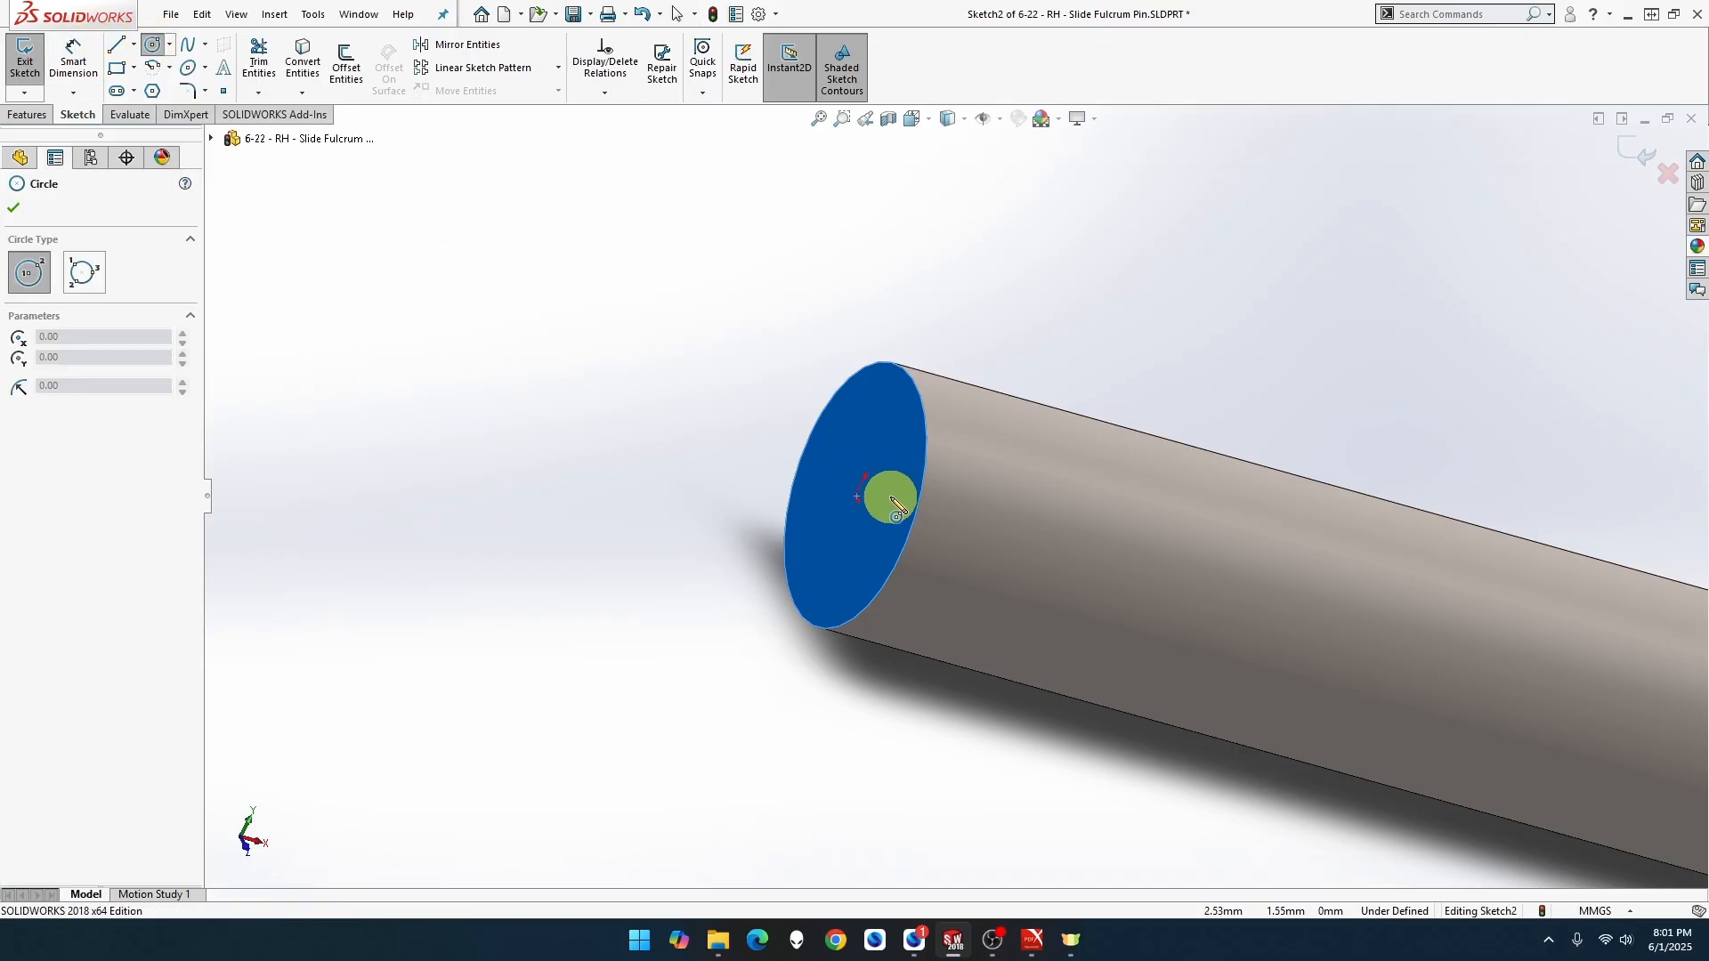
drag(855, 499, 892, 454)
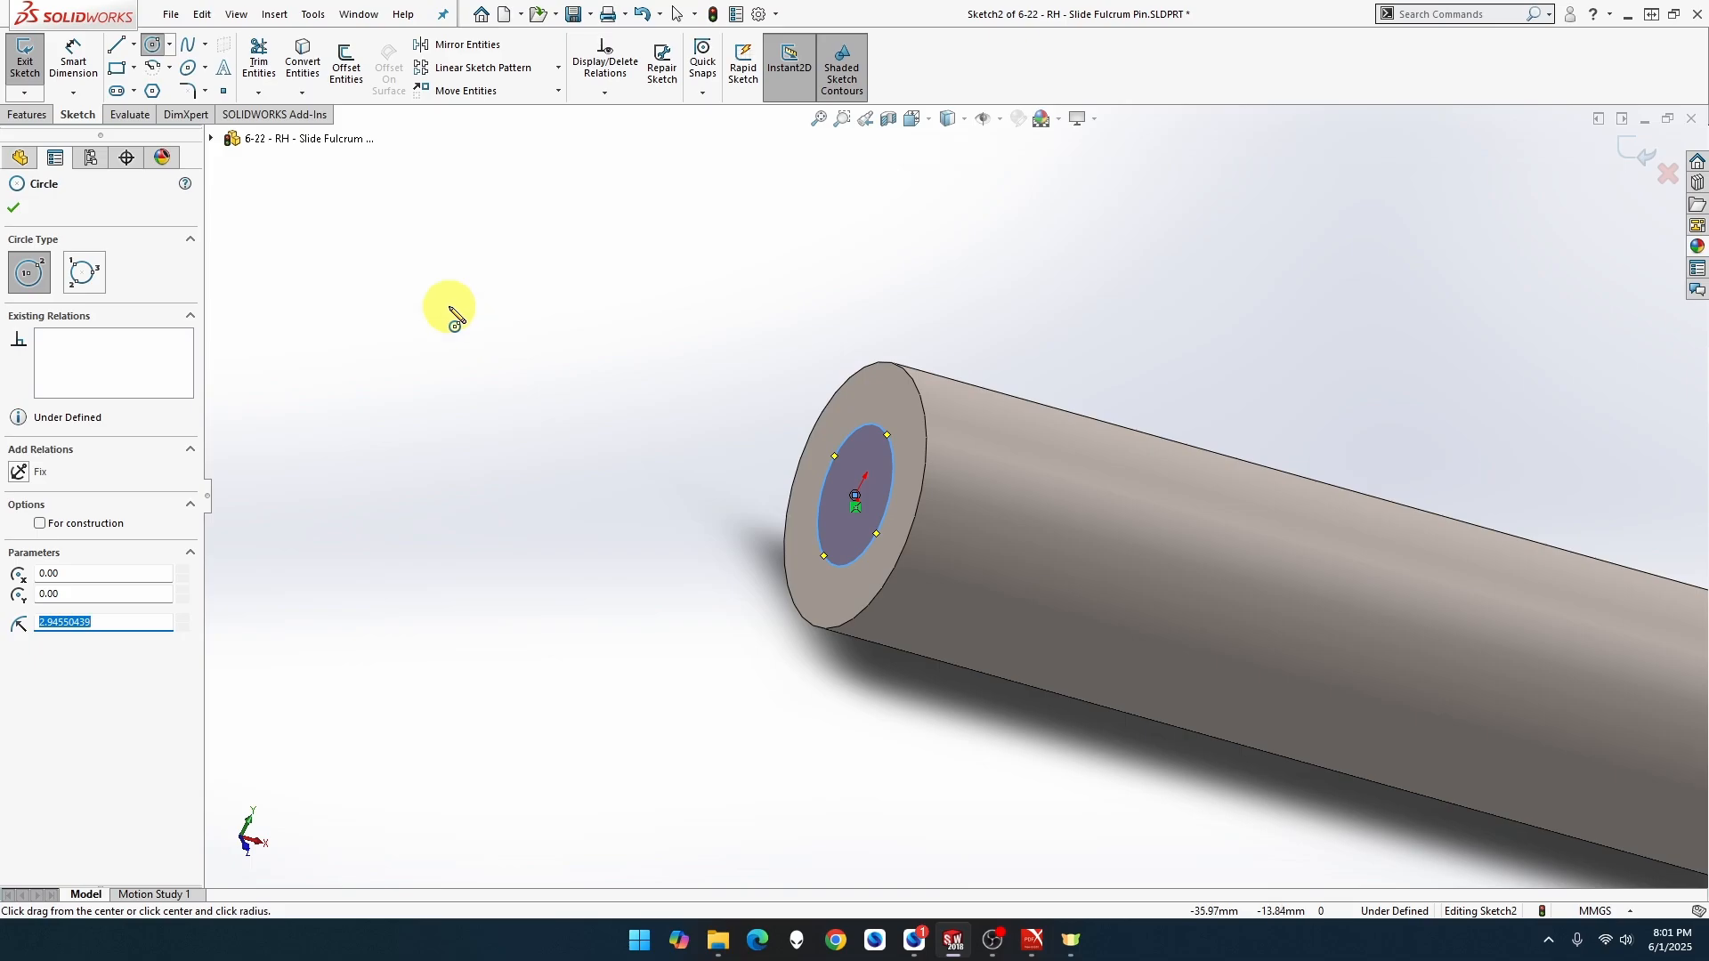
Set the diameter of the circle on the end face to 9.5 mm with a dimension.
click(75, 76)
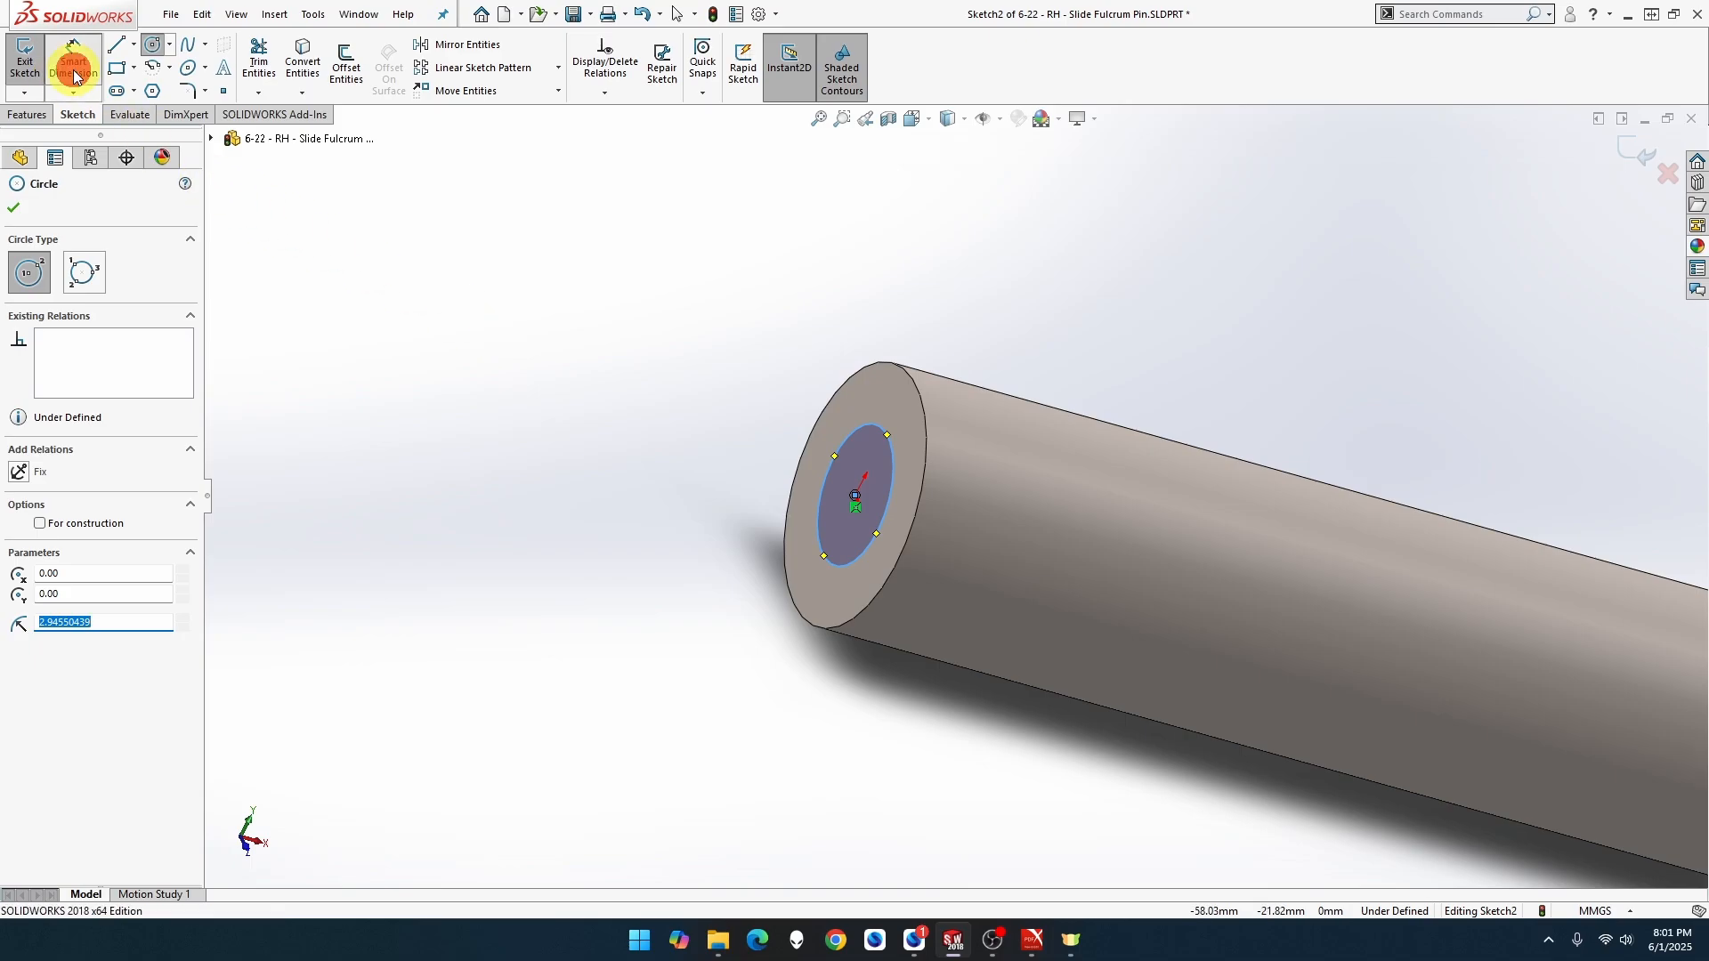
click(846, 445)
click(824, 282)
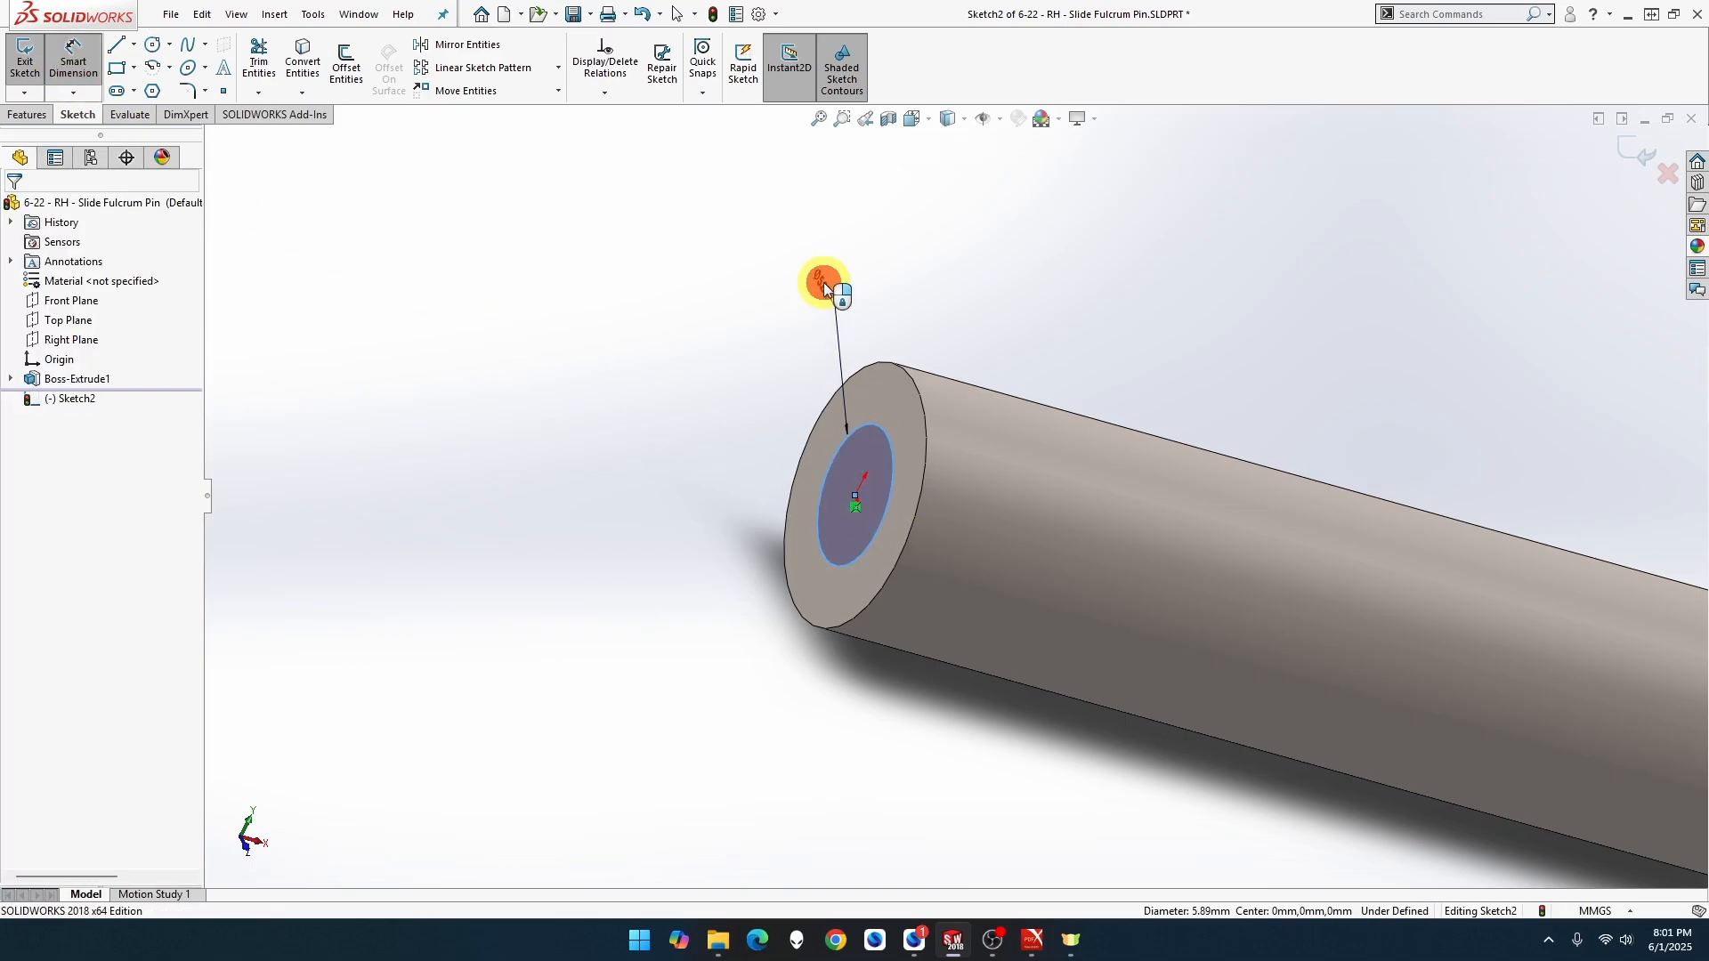
text(9.5)
key(Return)
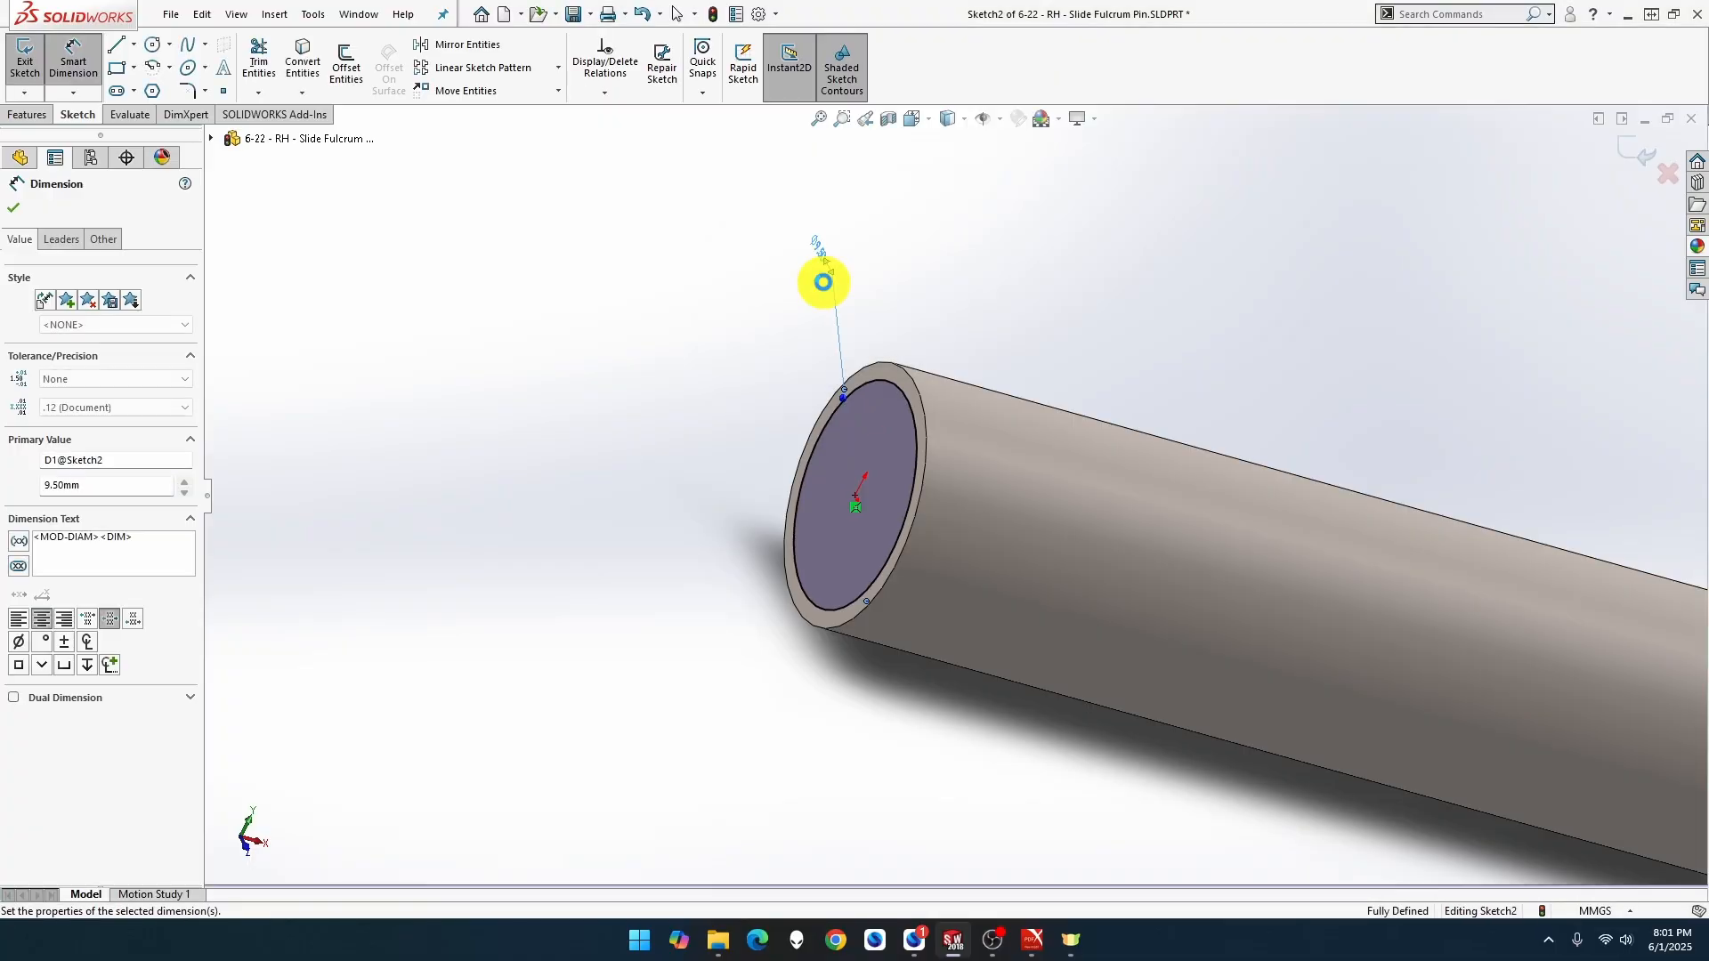
Extrude the 9.5 mm circle 6 mm outward from the end face, merged with the 44.5 mm cylinder.
click(36, 116)
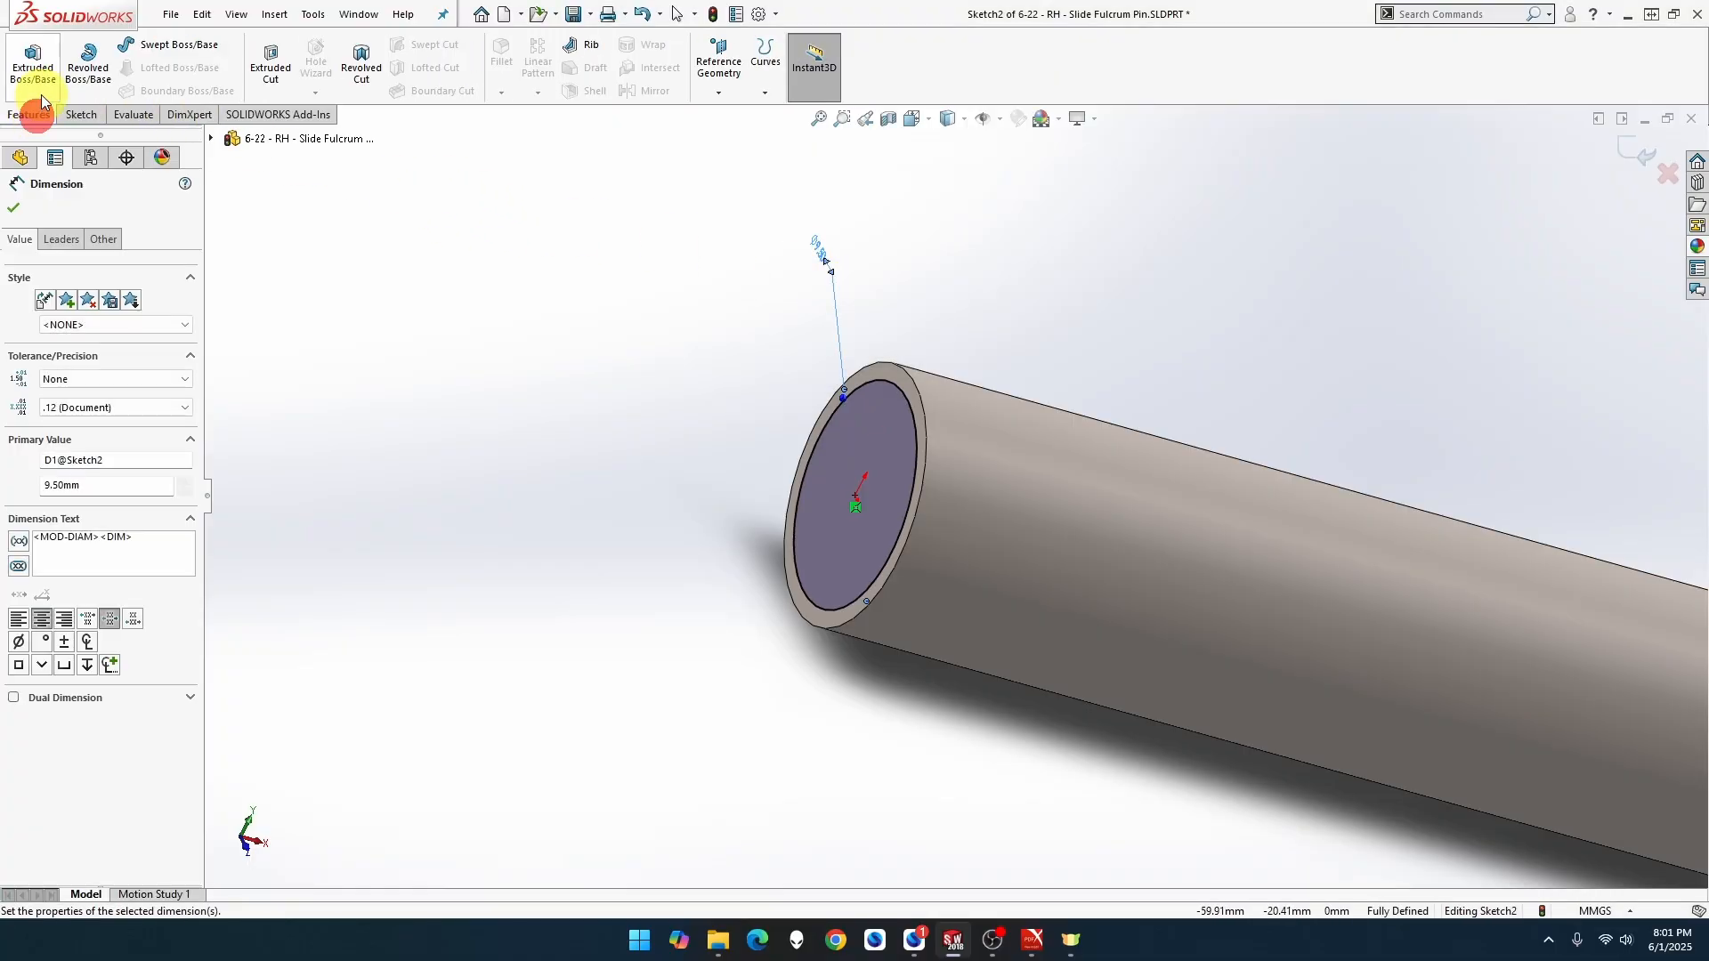
click(32, 67)
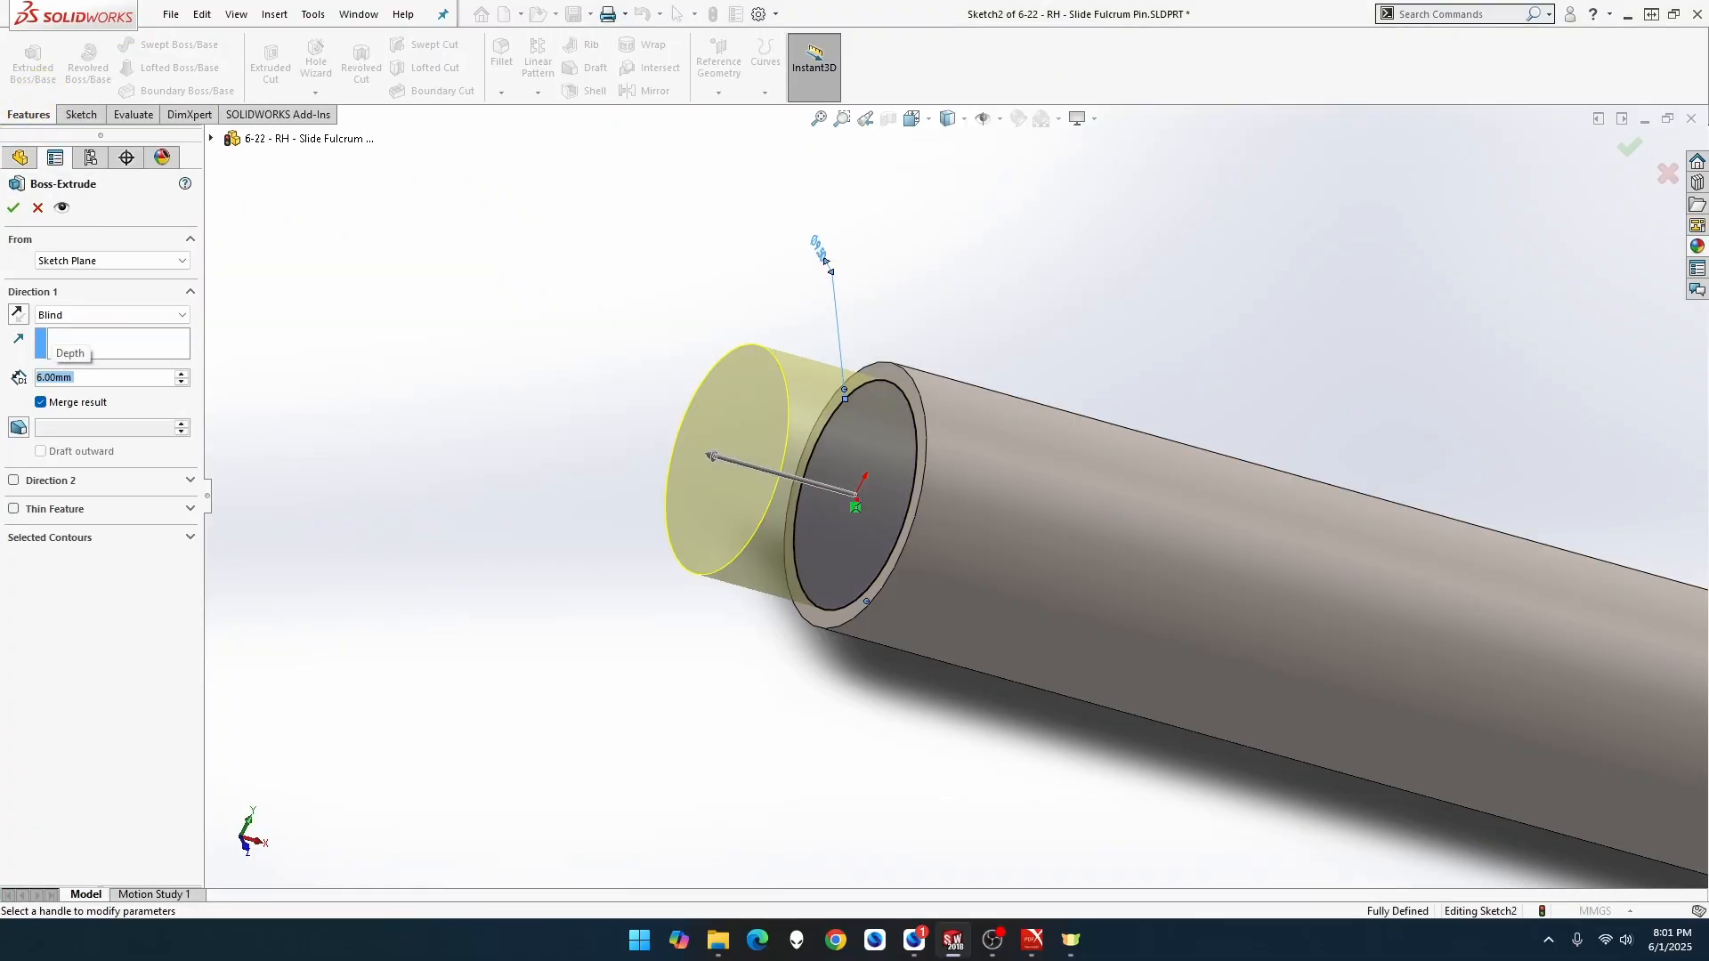
click(13, 207)
click(597, 244)
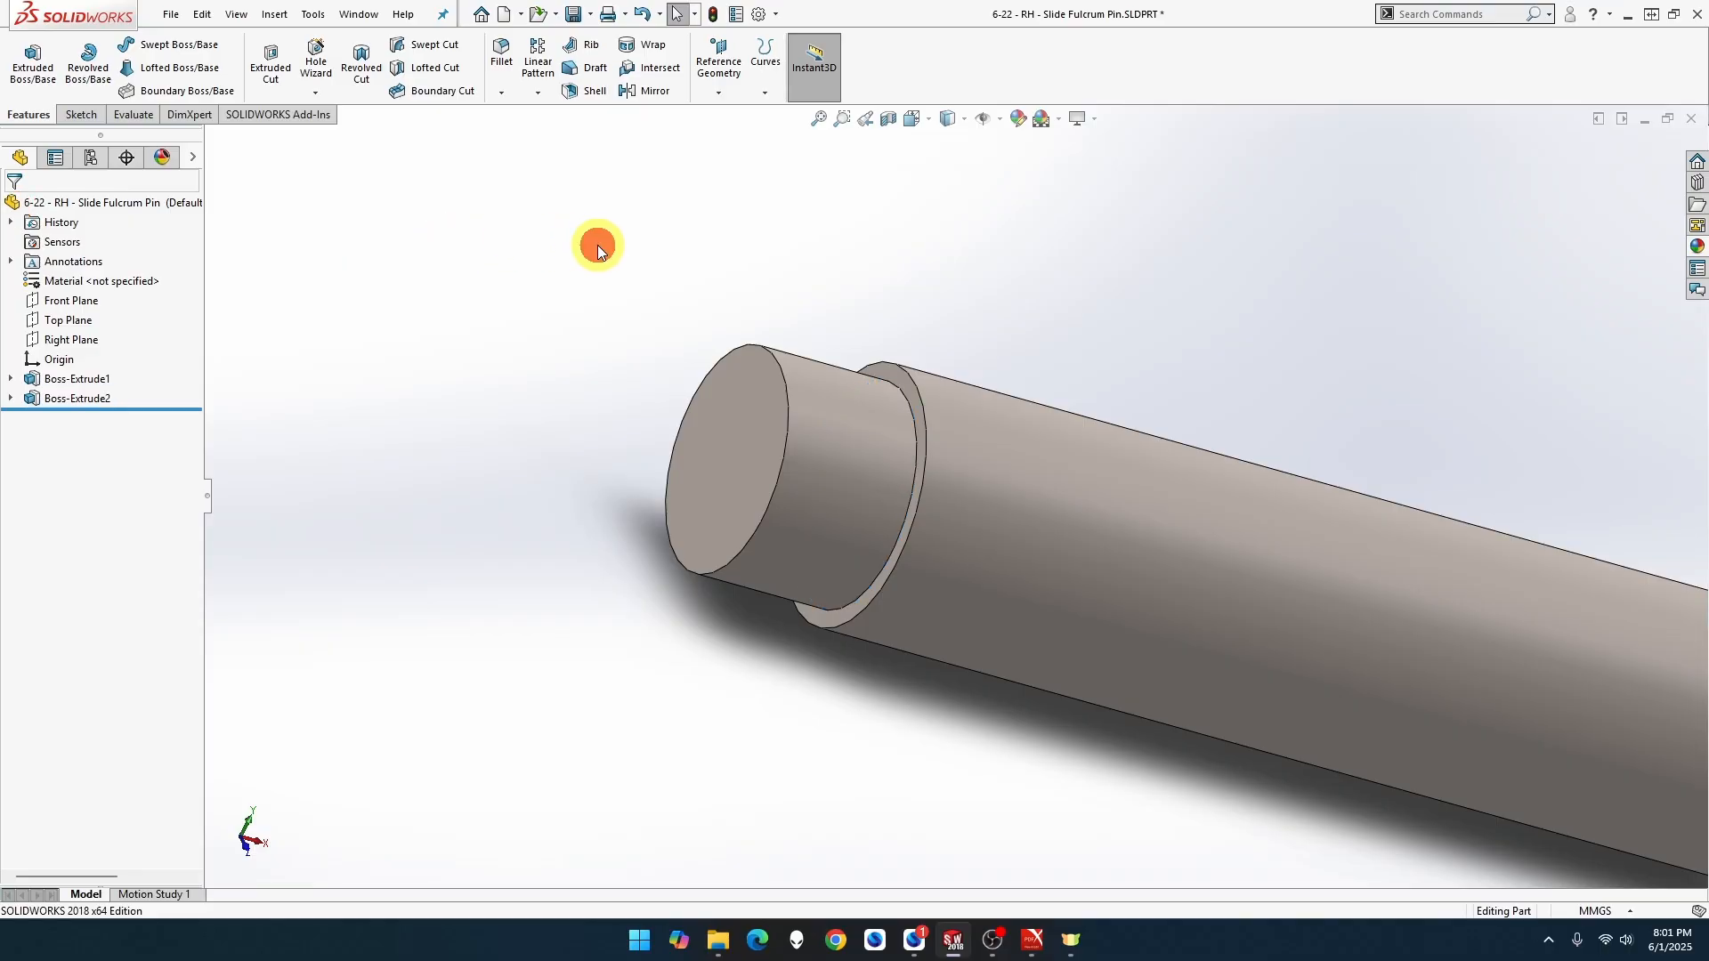
click(818, 119)
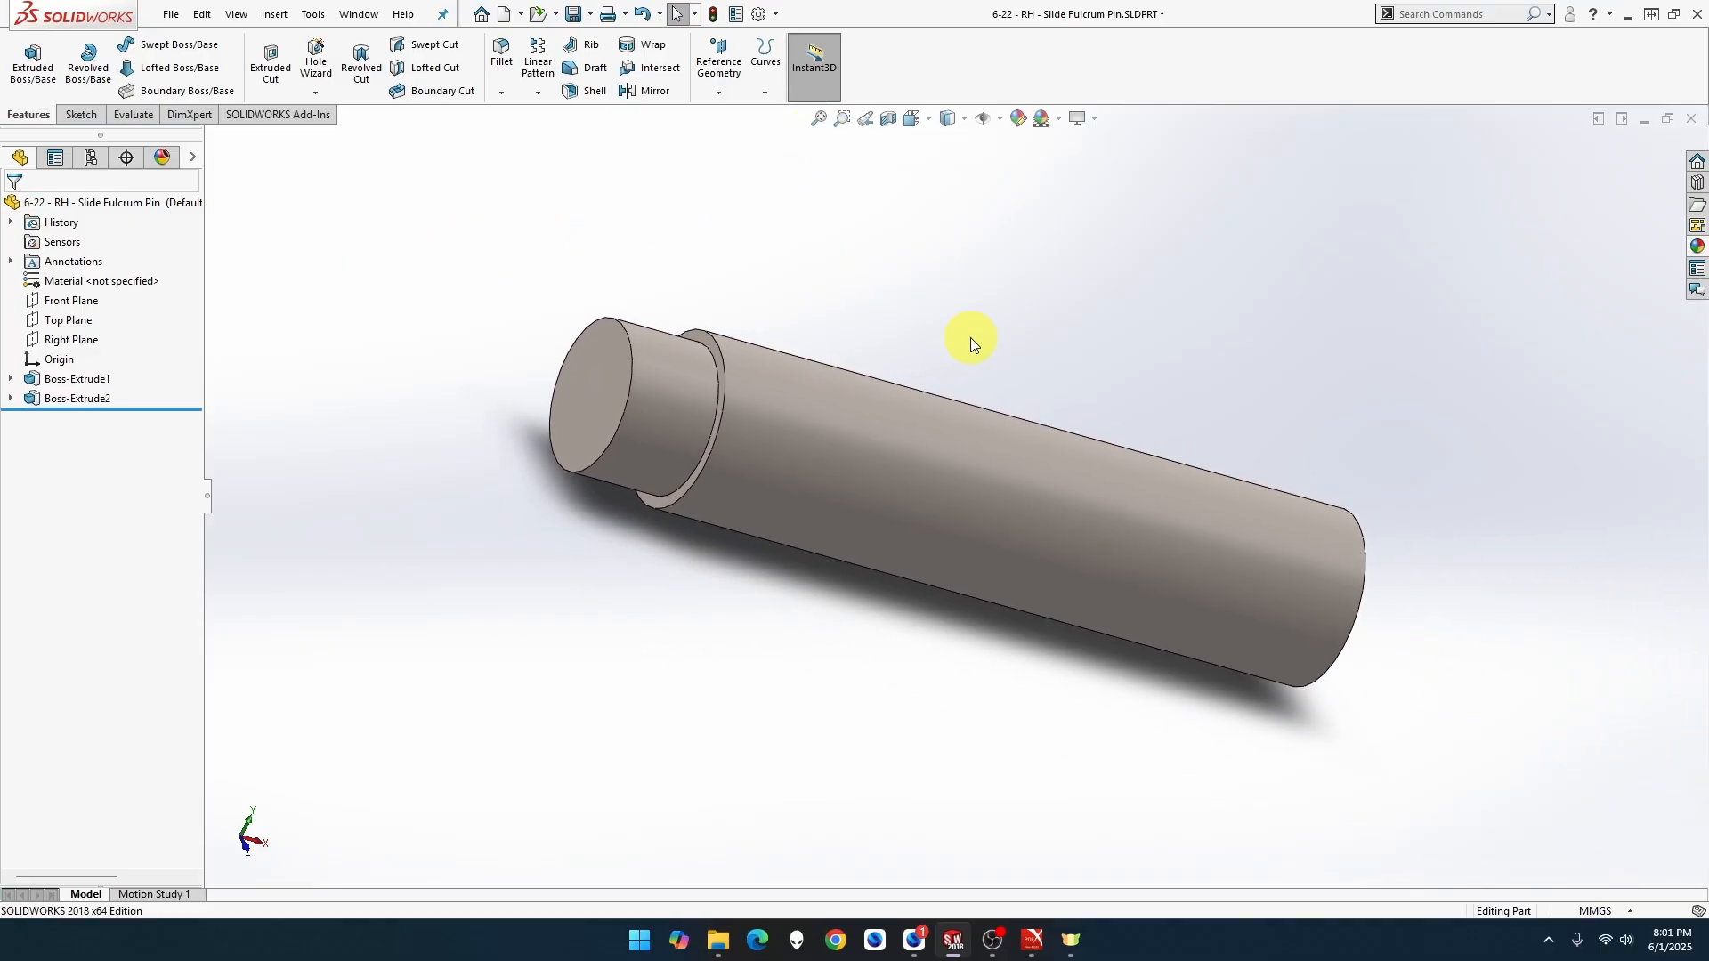
scroll(961, 395, down, 1)
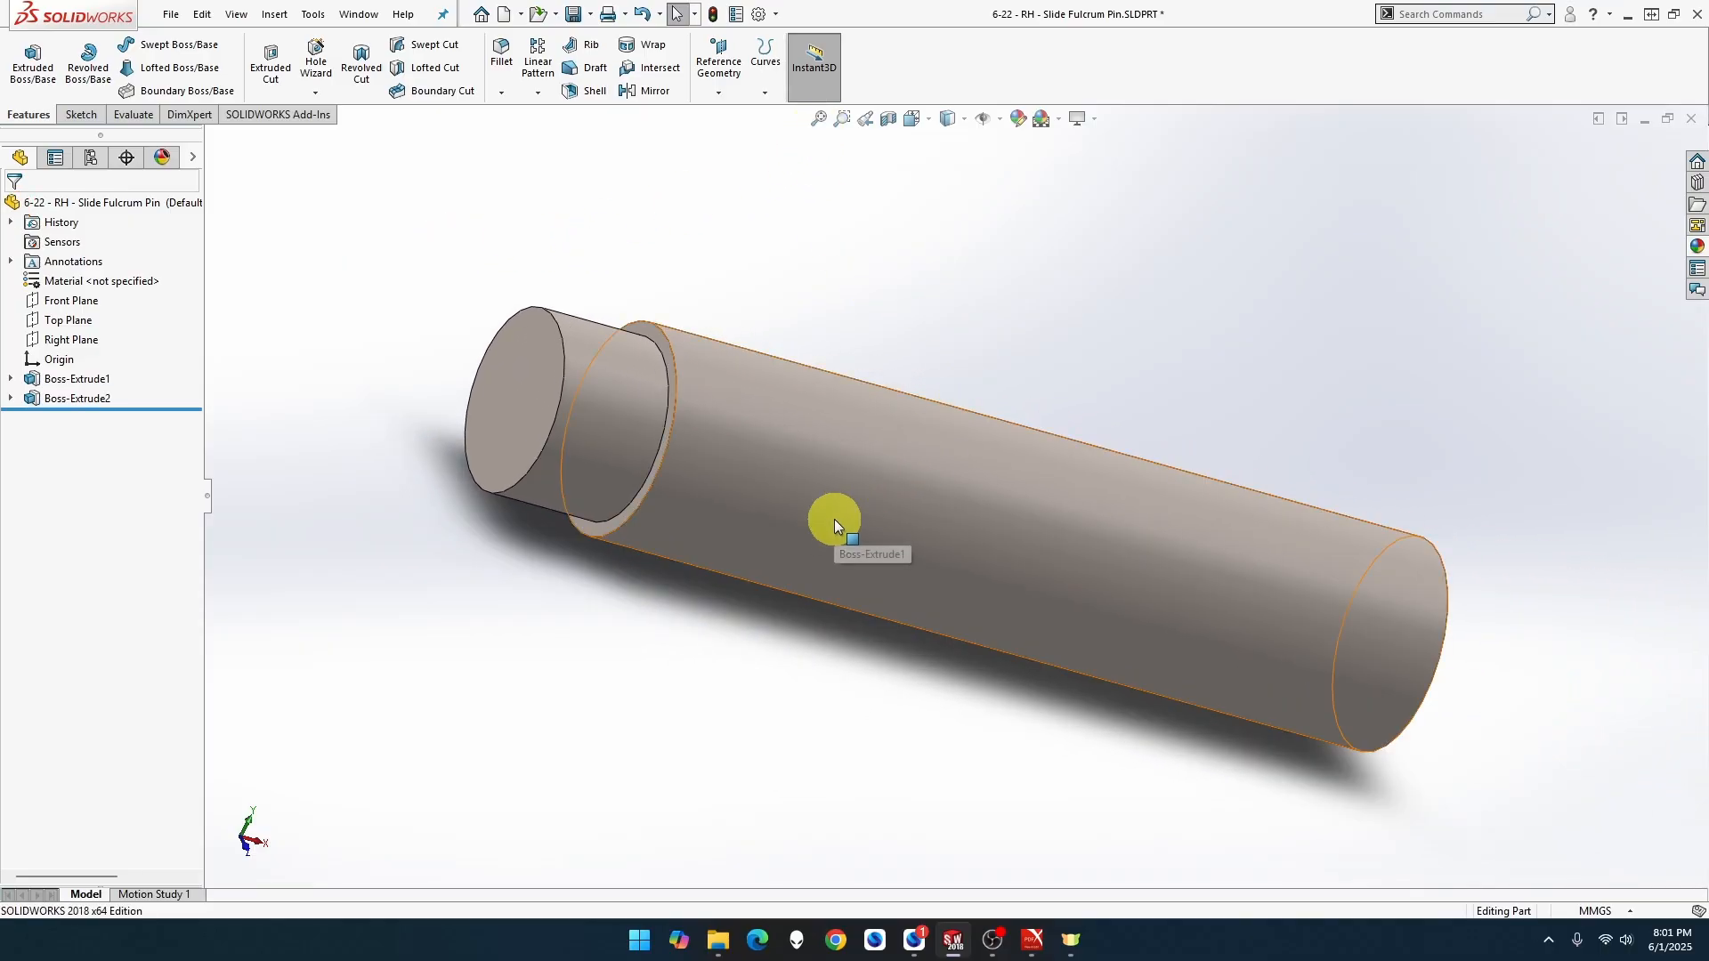
scroll(835, 520, down, 1)
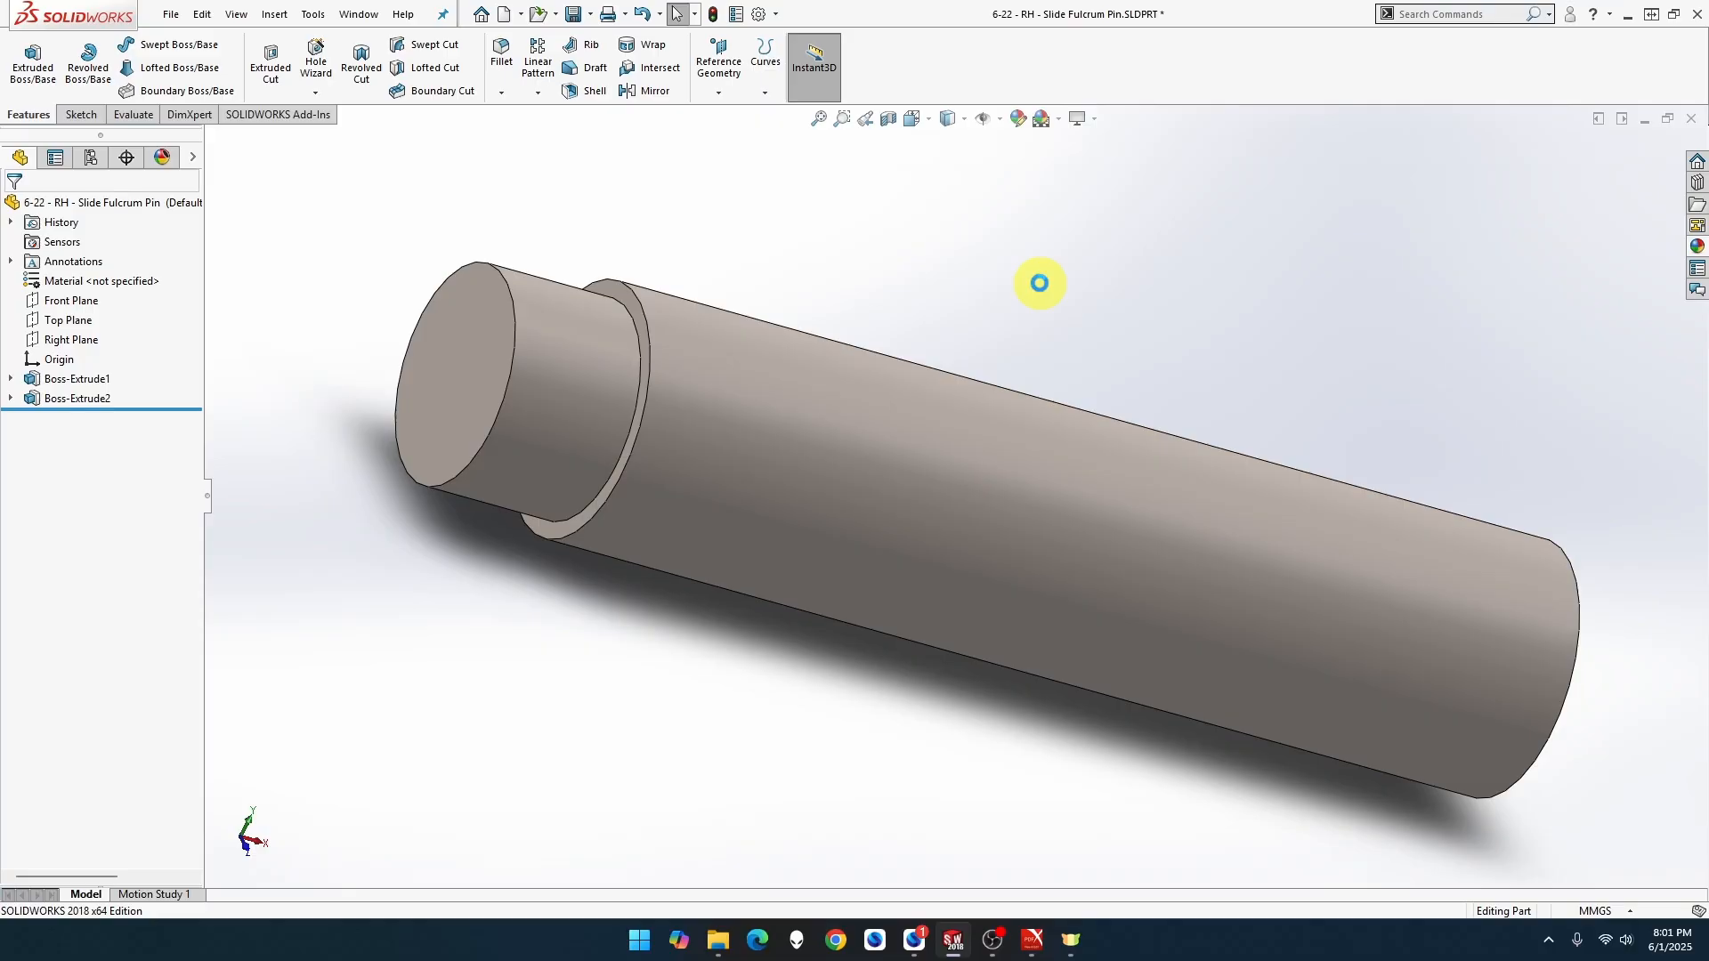